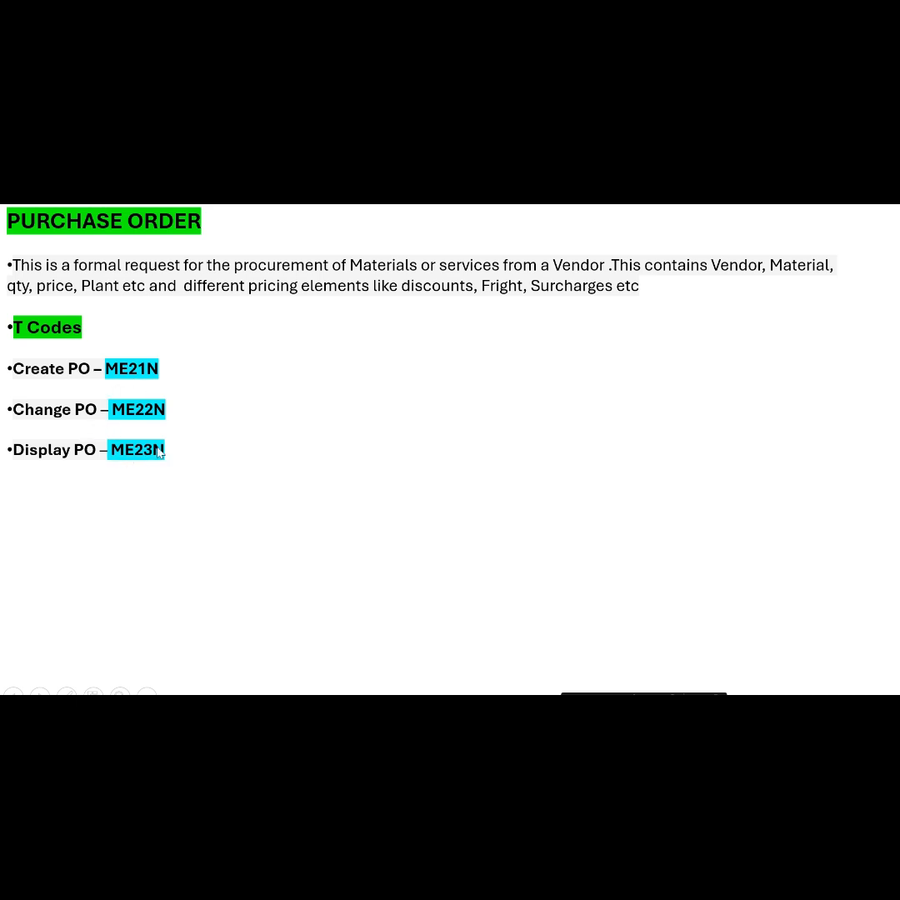
Step: Advance the slide show through the purchase order T-code list to the slide listing the four parts of a PO
{"action": "left_click", "coordinate": [238, 452]}
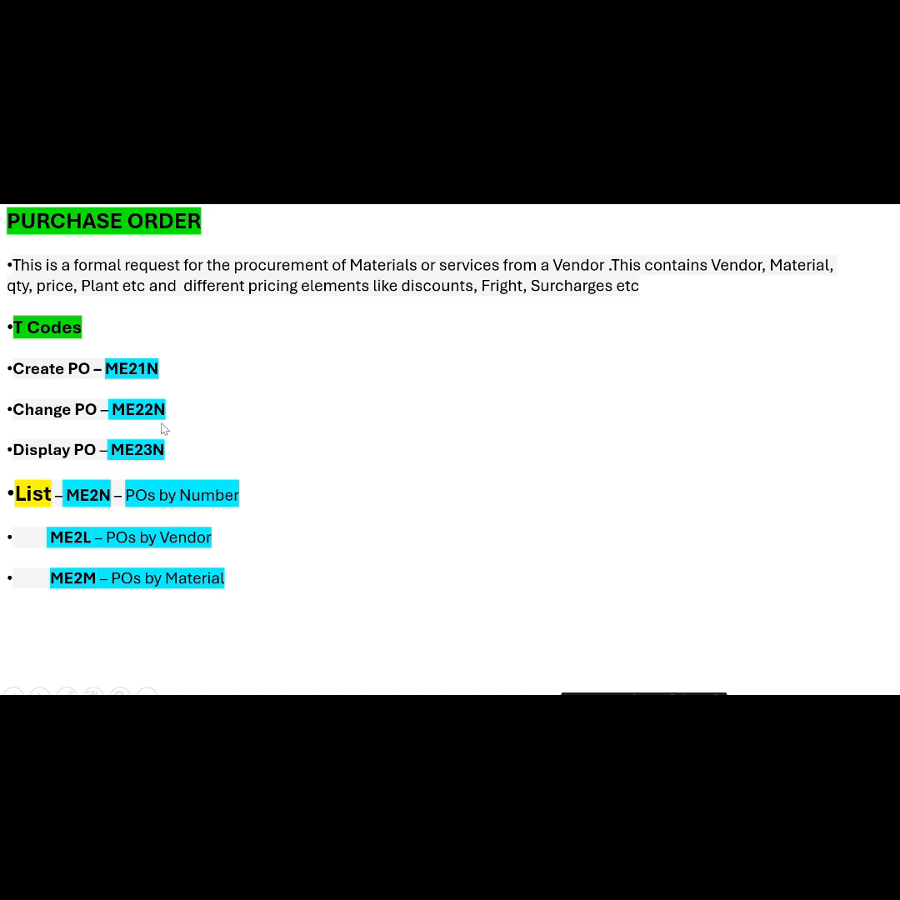
{"action": "left_click", "coordinate": [337, 498]}
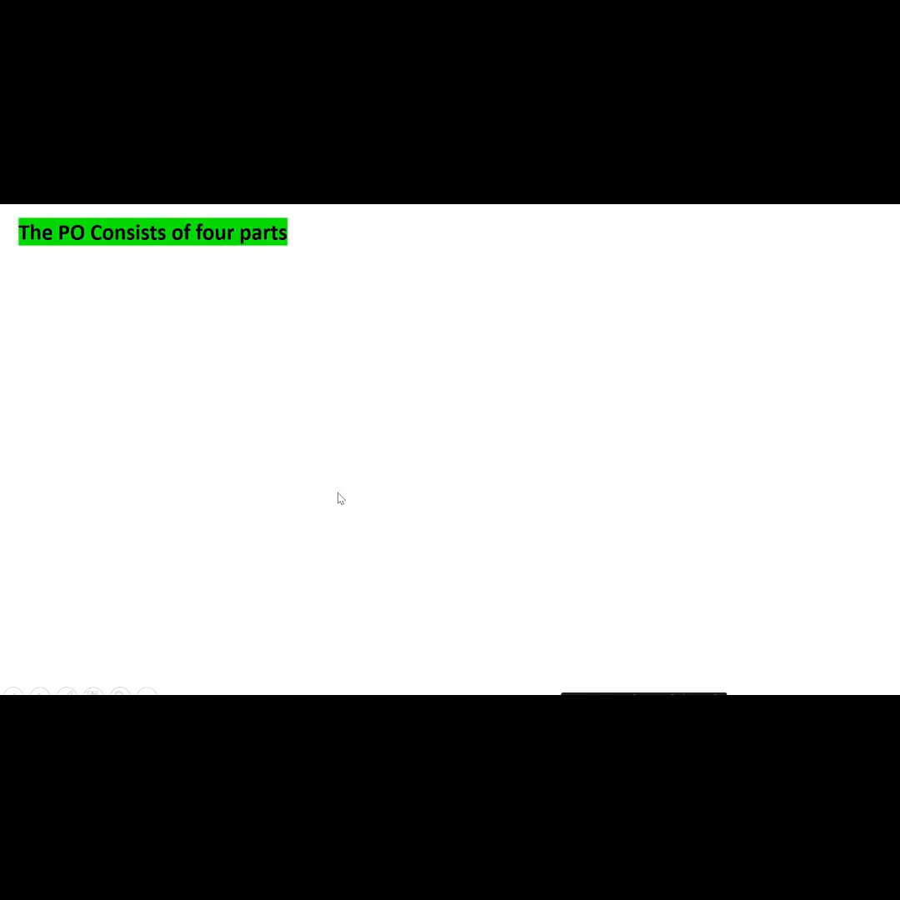
{"action": "left_click", "coordinate": [228, 359]}
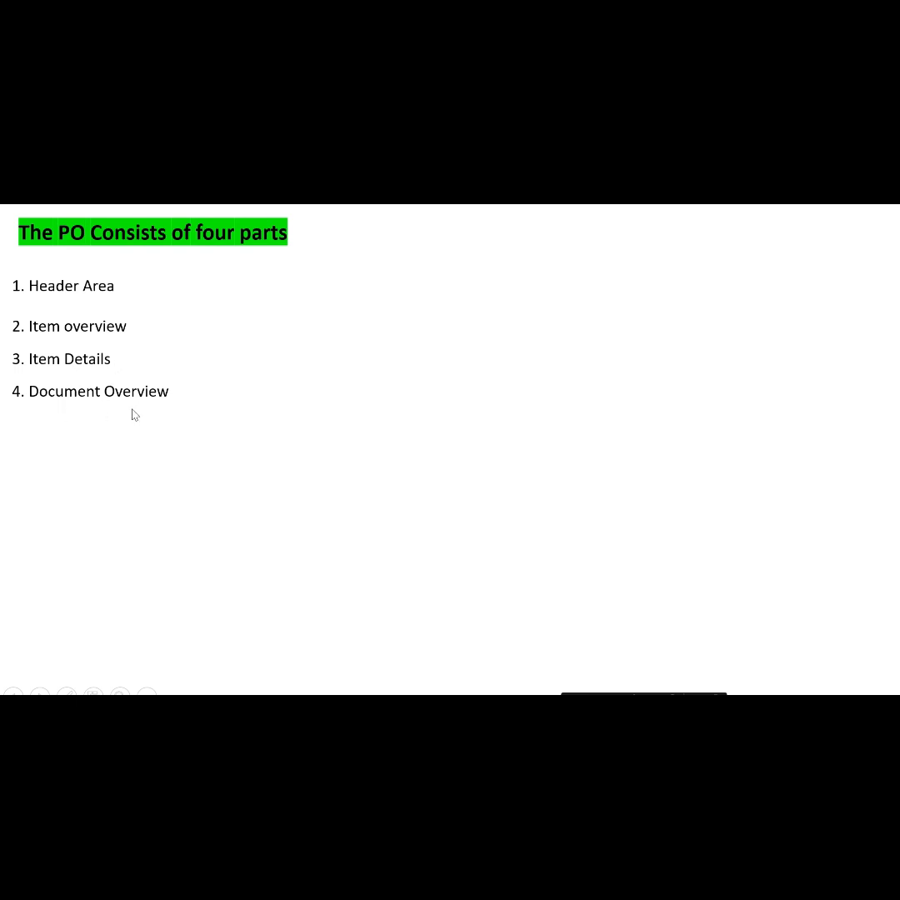
Step: Switch to SAP's Create Purchase Order, expand the header area and show its Delivery/Invoice details
{"action": "key", "text": "alt+Tab"}
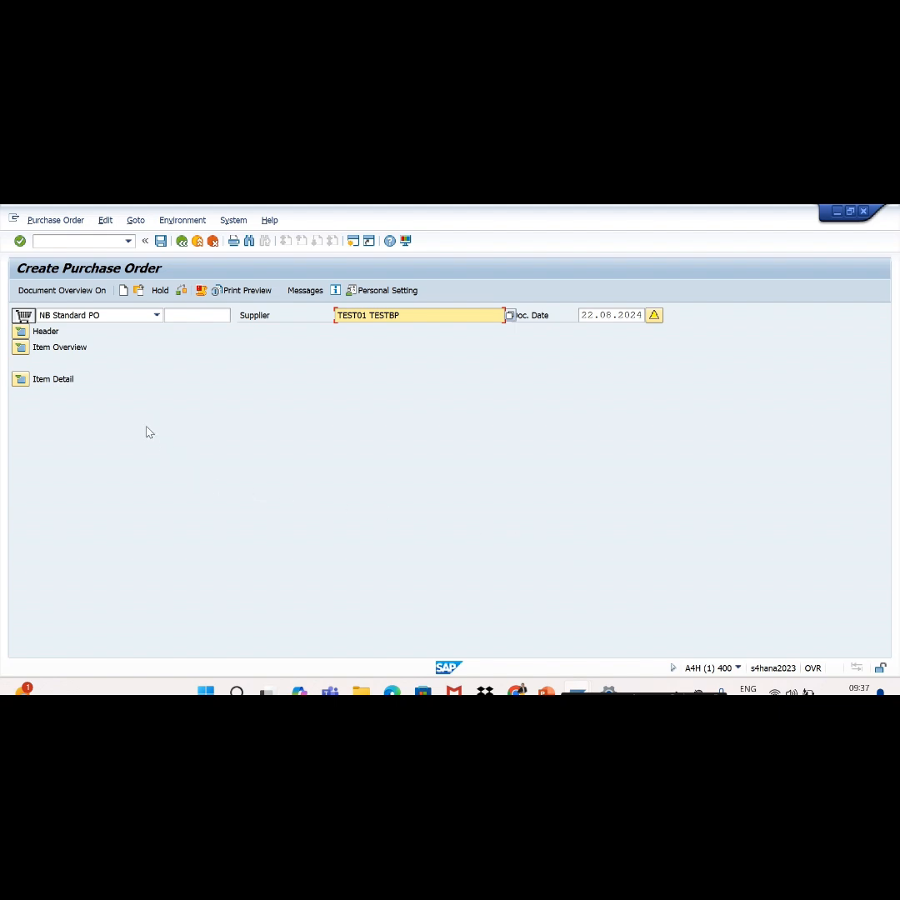
{"action": "left_click", "coordinate": [21, 332]}
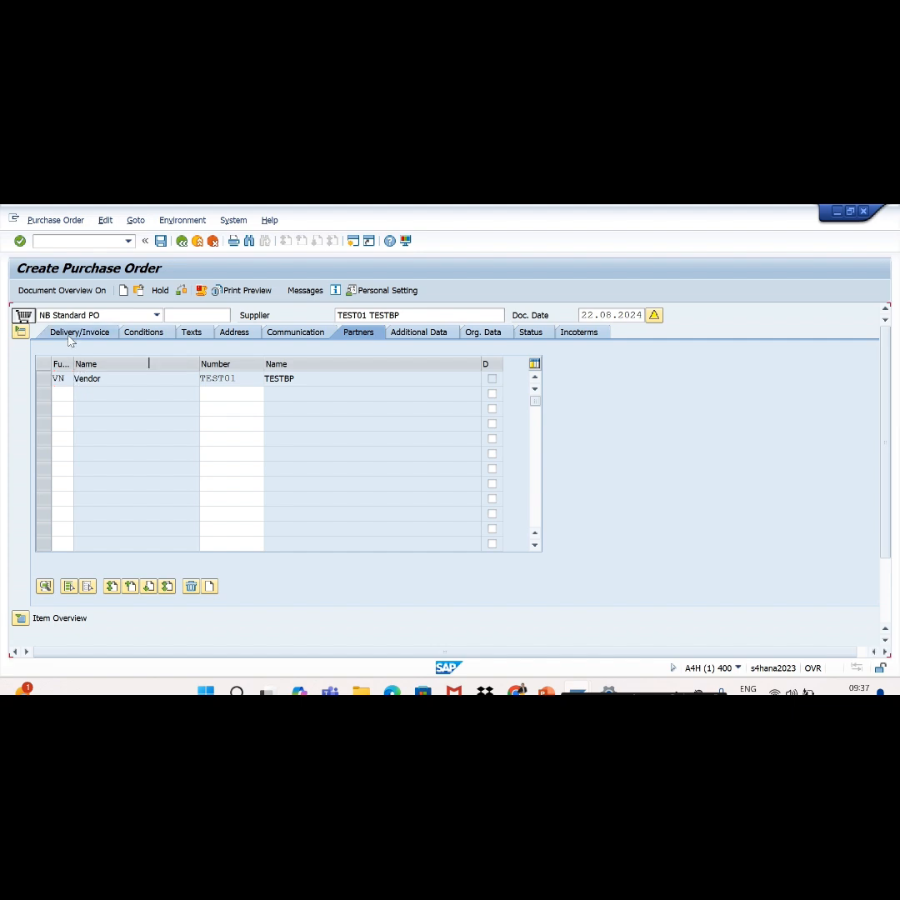
{"action": "left_click", "coordinate": [60, 333]}
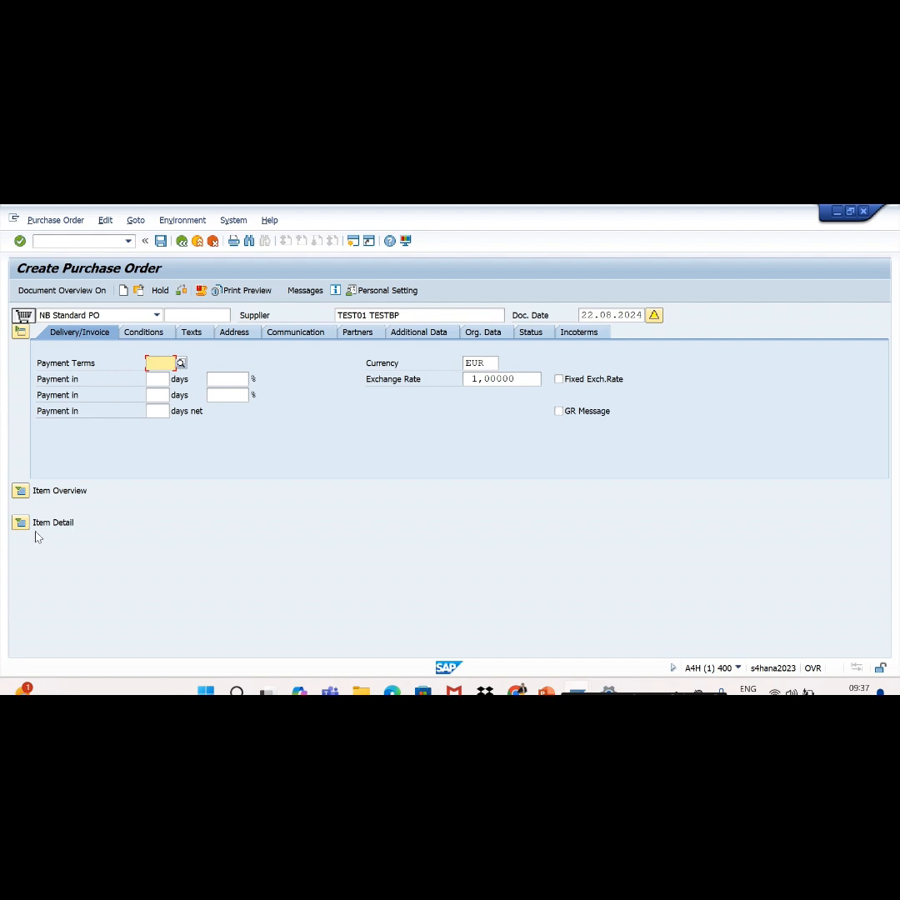
Step: Switch back to the PowerPoint slide show and reveal the Header Area and Deliver/Invoice notes
{"action": "key", "text": "alt+Tab"}
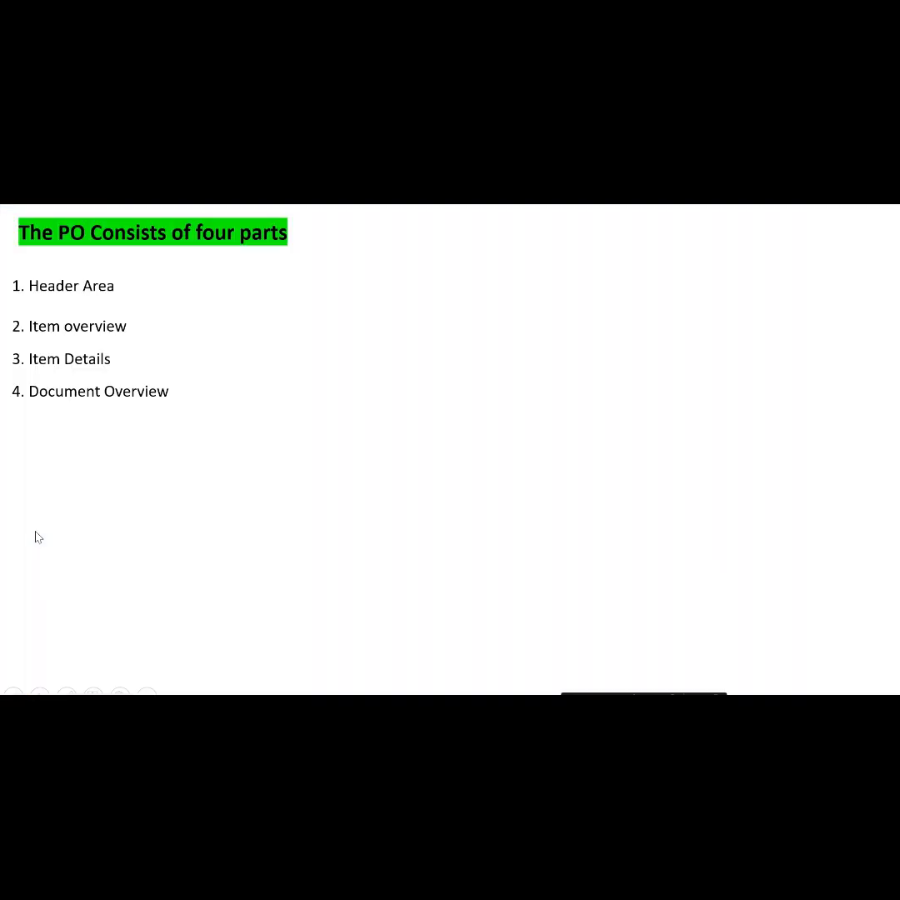
{"action": "left_click", "coordinate": [167, 465]}
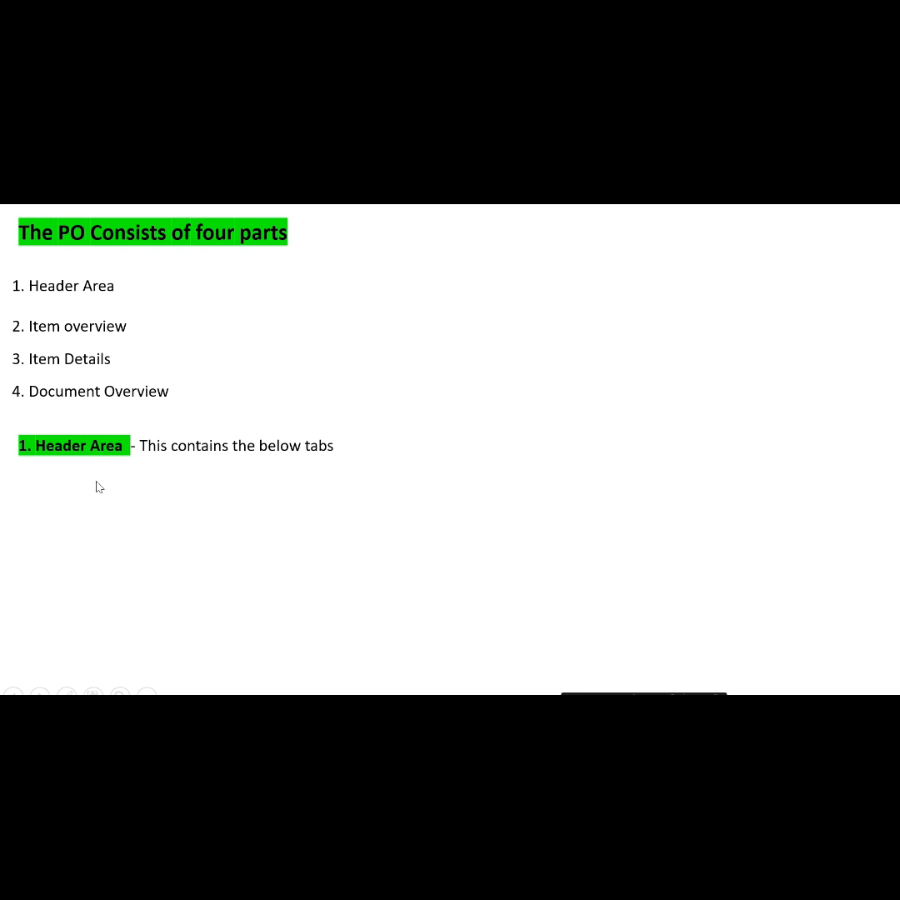
{"action": "left_click", "coordinate": [188, 477]}
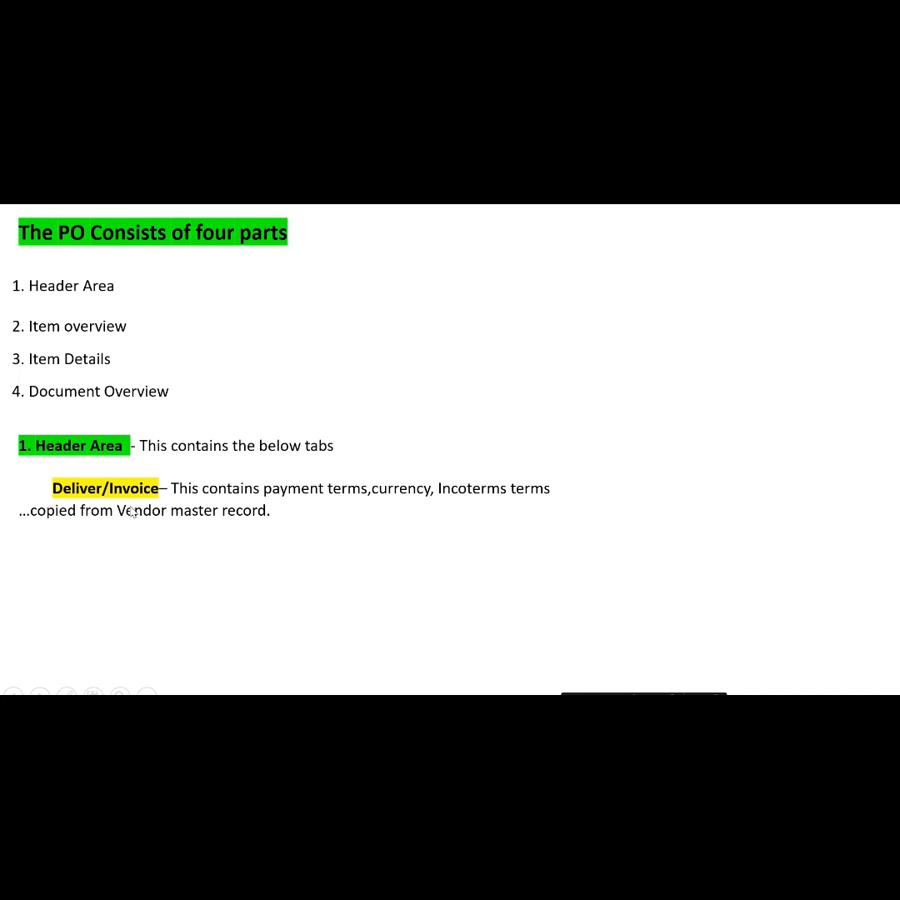
Step: Return to the purchase order in SAP, look up the possible payment terms and close the list without choosing one
{"action": "key", "text": "alt+Tab"}
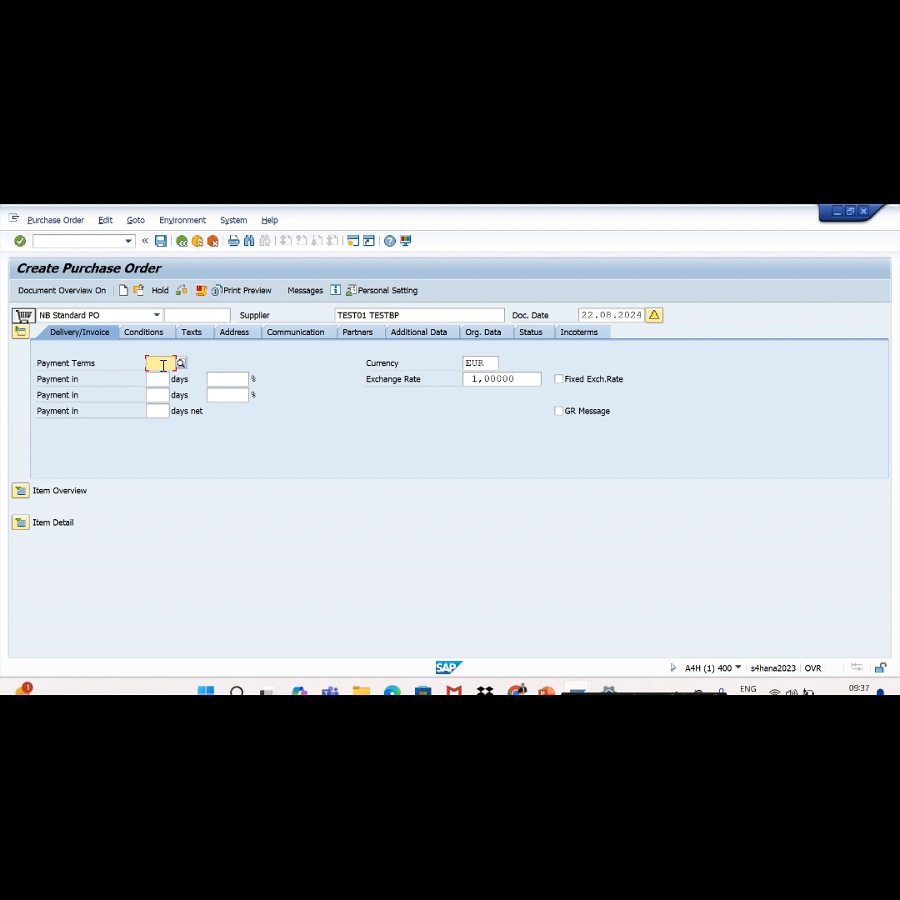
{"action": "key", "text": "F4"}
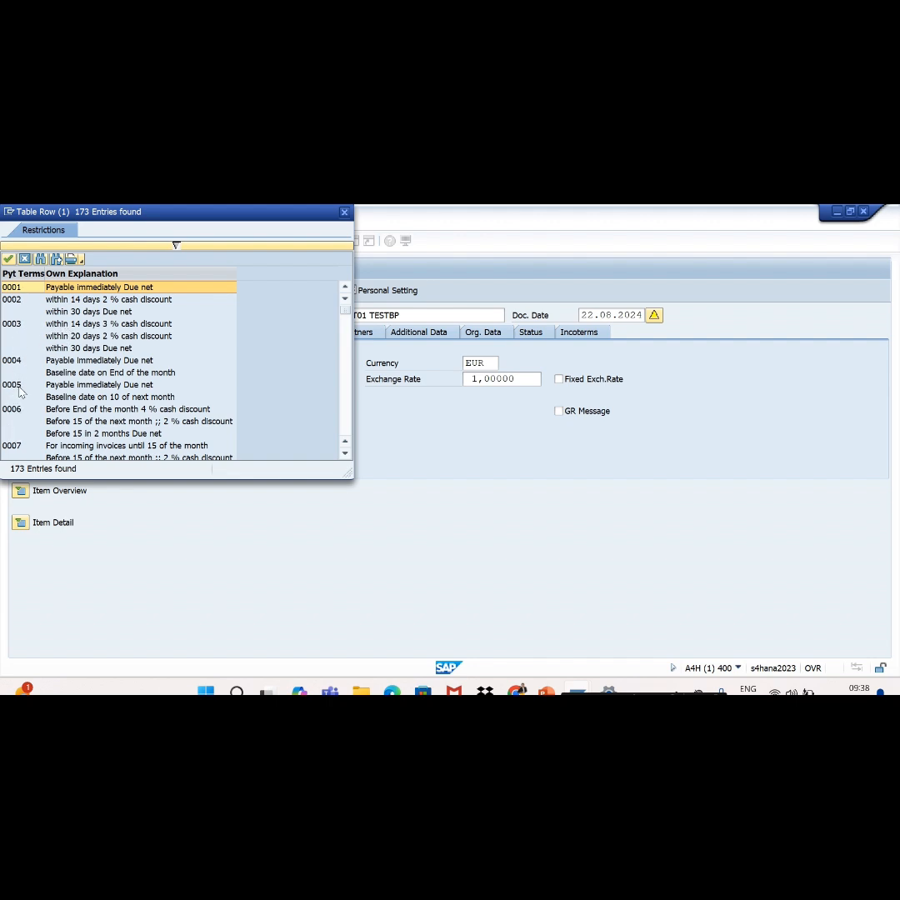
{"action": "left_click", "coordinate": [344, 212]}
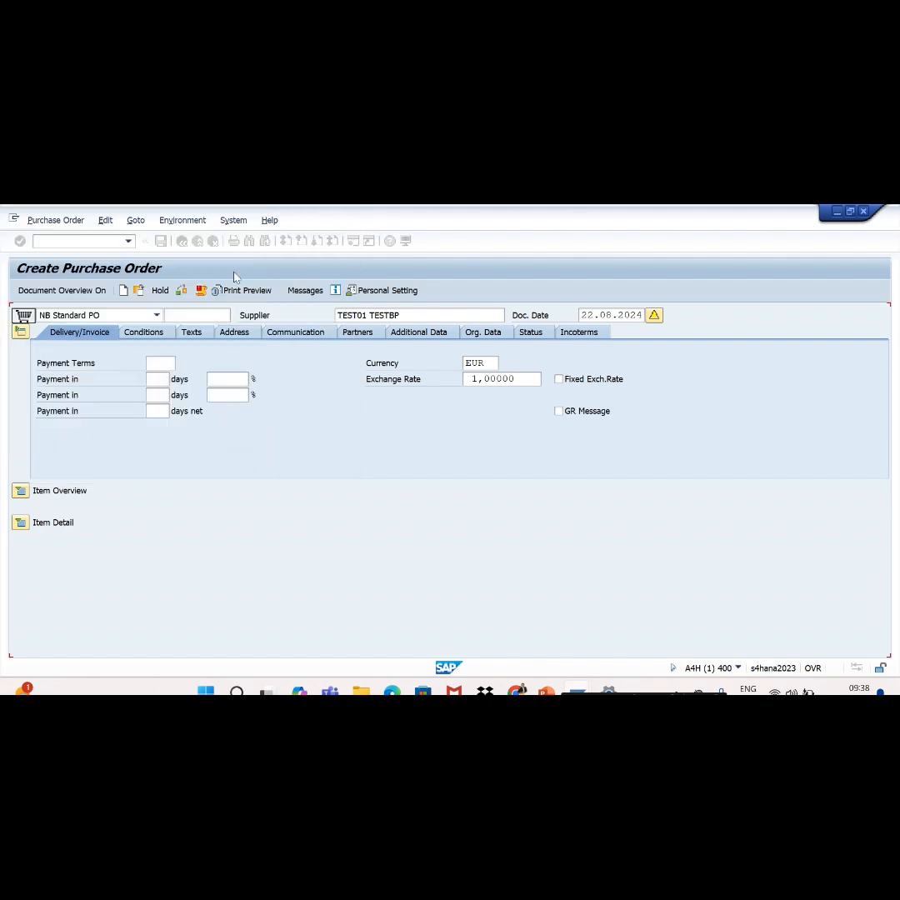
Step: Examine the header's payment terms, payment days, currency and exchange rate fields, and view its pricing conditions
{"action": "left_click", "coordinate": [158, 364]}
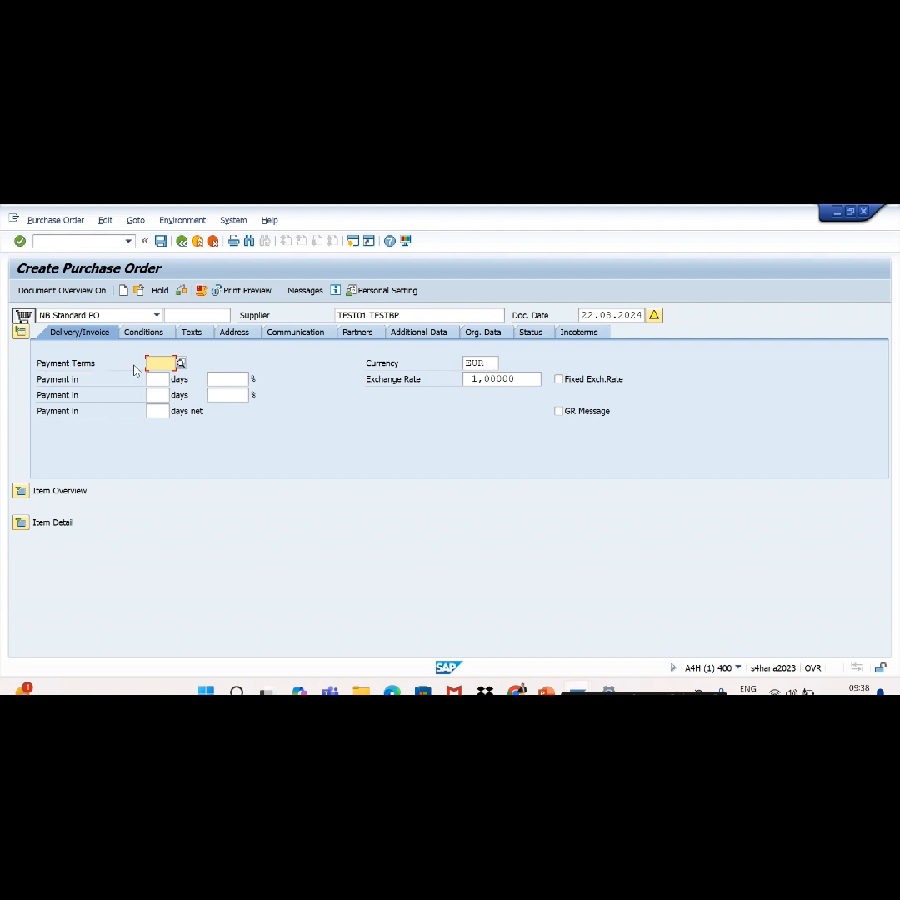
{"action": "left_click", "coordinate": [157, 380]}
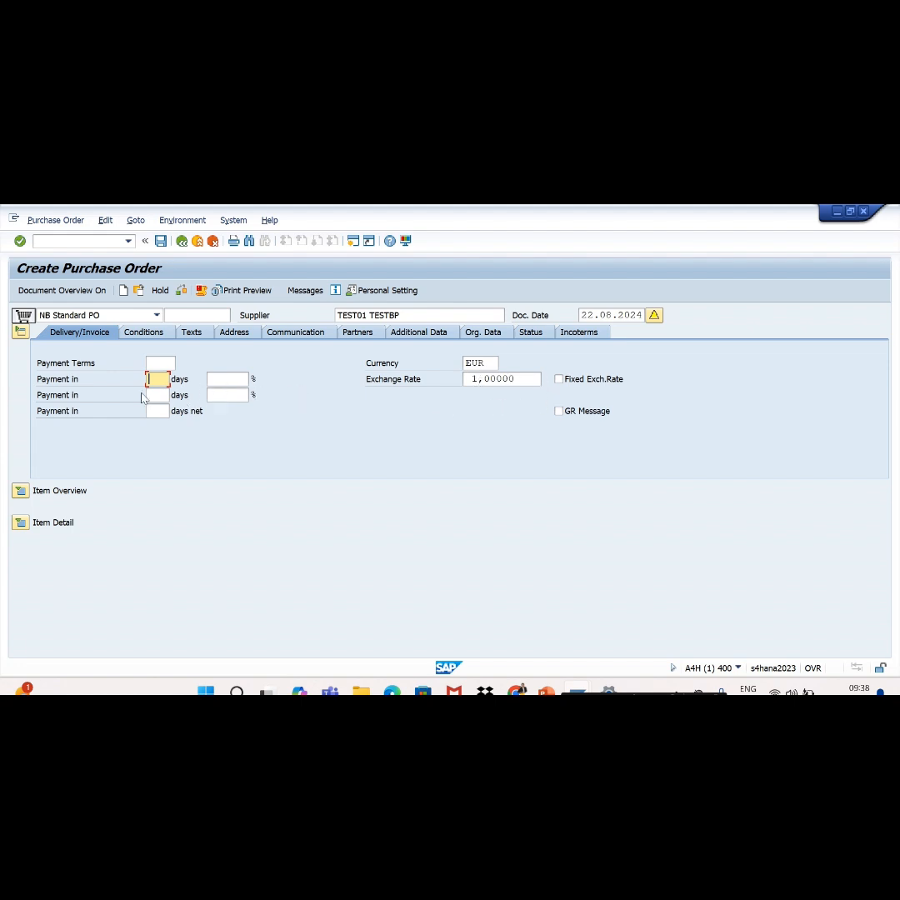
{"action": "double_click", "coordinate": [493, 363]}
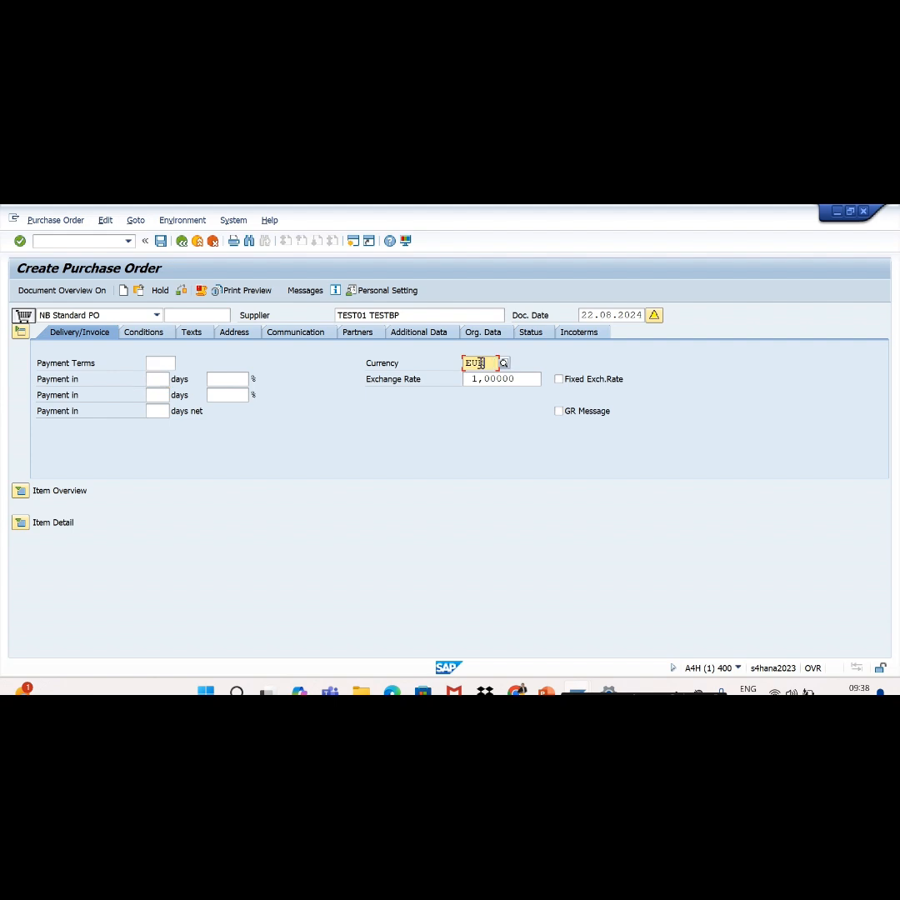
{"action": "double_click", "coordinate": [465, 379]}
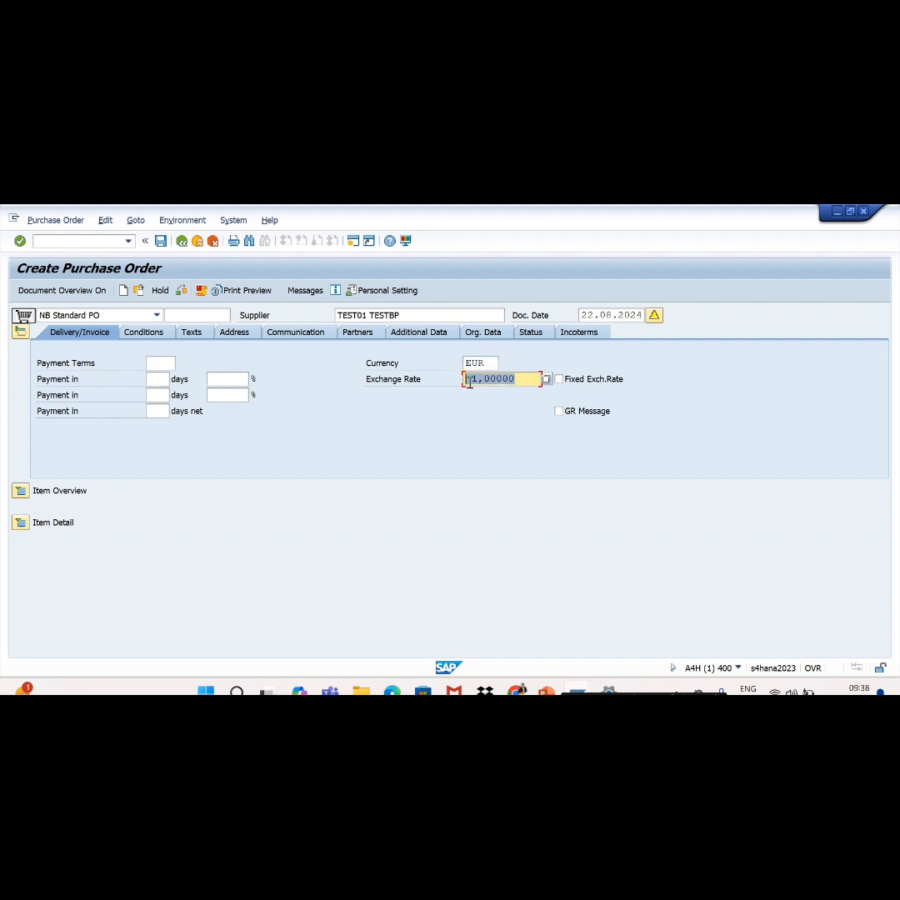
{"action": "double_click", "coordinate": [470, 364]}
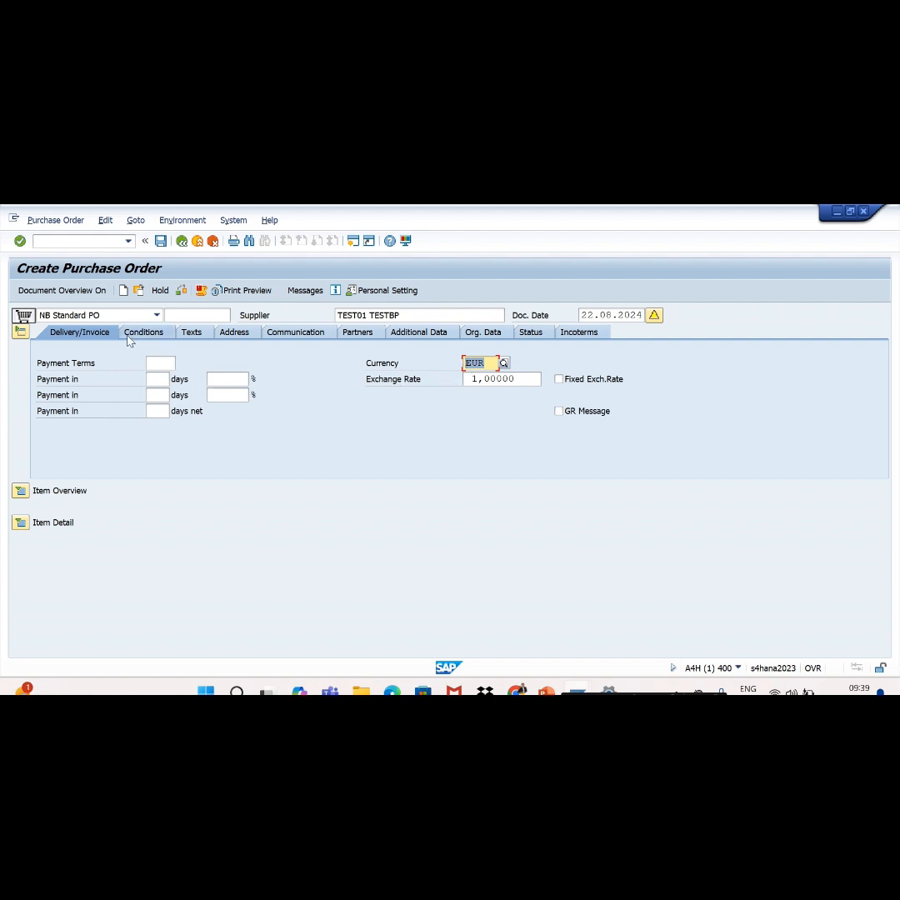
{"action": "left_click", "coordinate": [132, 334]}
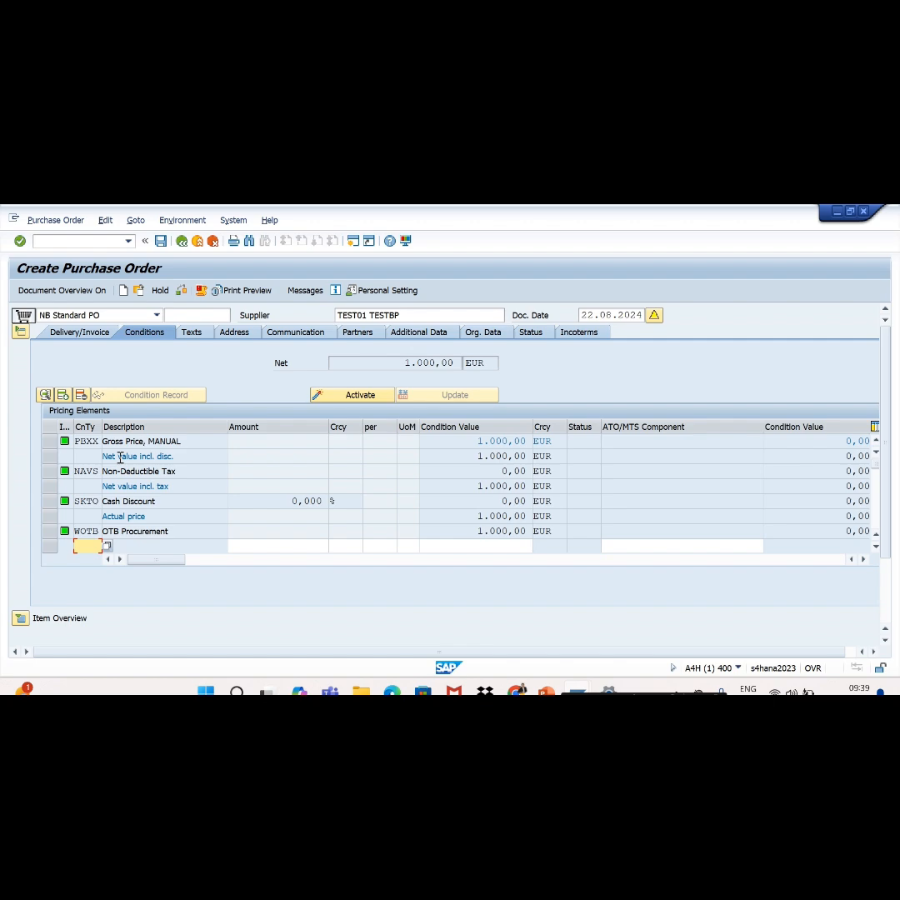
Step: Switch to the PowerPoint slide show and reveal the note on the Texts part of the header
{"action": "left_click", "coordinate": [547, 691]}
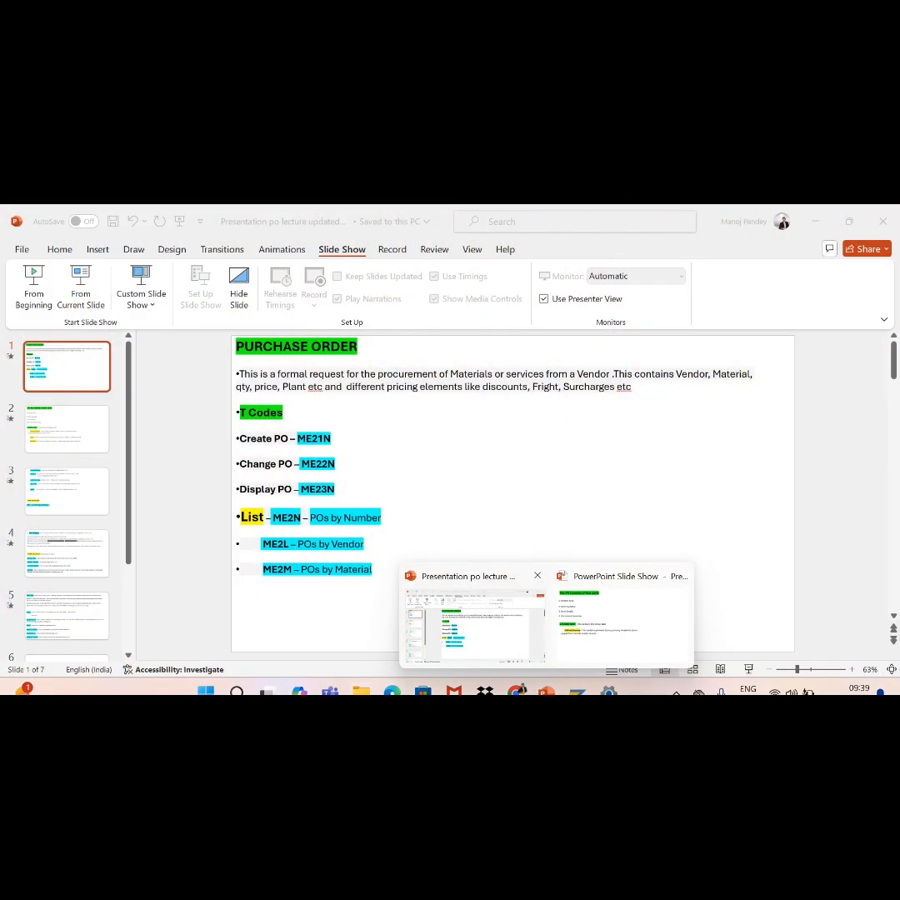
{"action": "key", "text": "alt+Tab"}
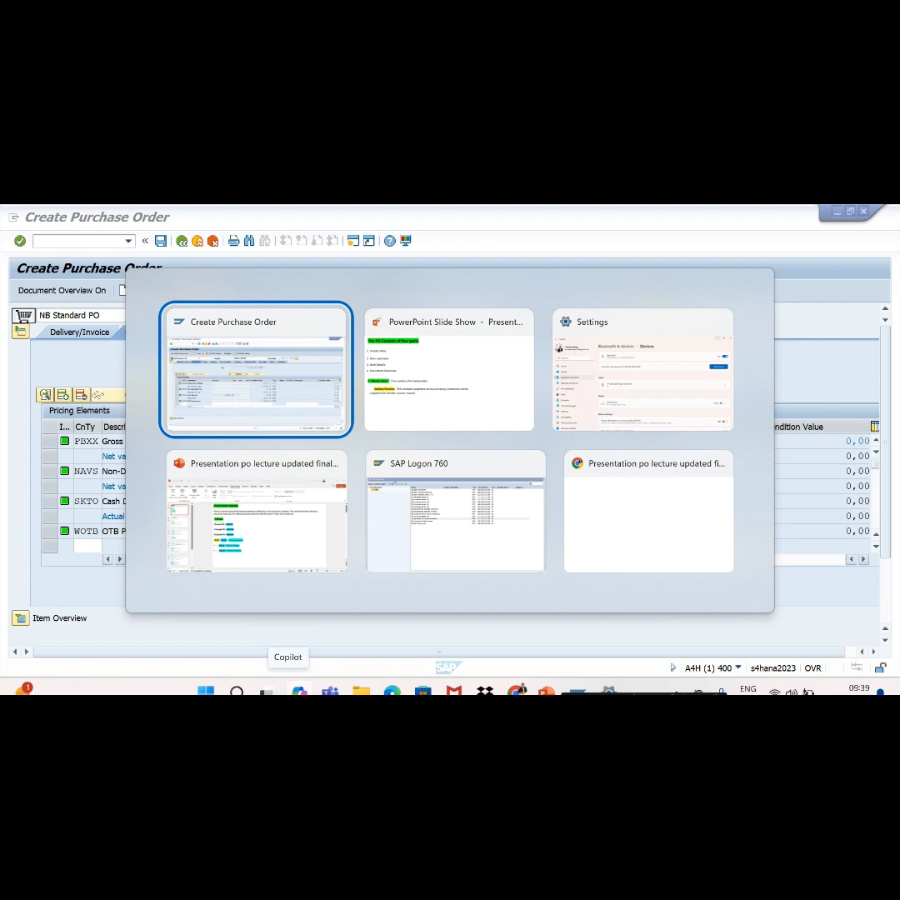
{"action": "key", "text": "alt+Tab"}
{"action": "key", "text": "Right"}
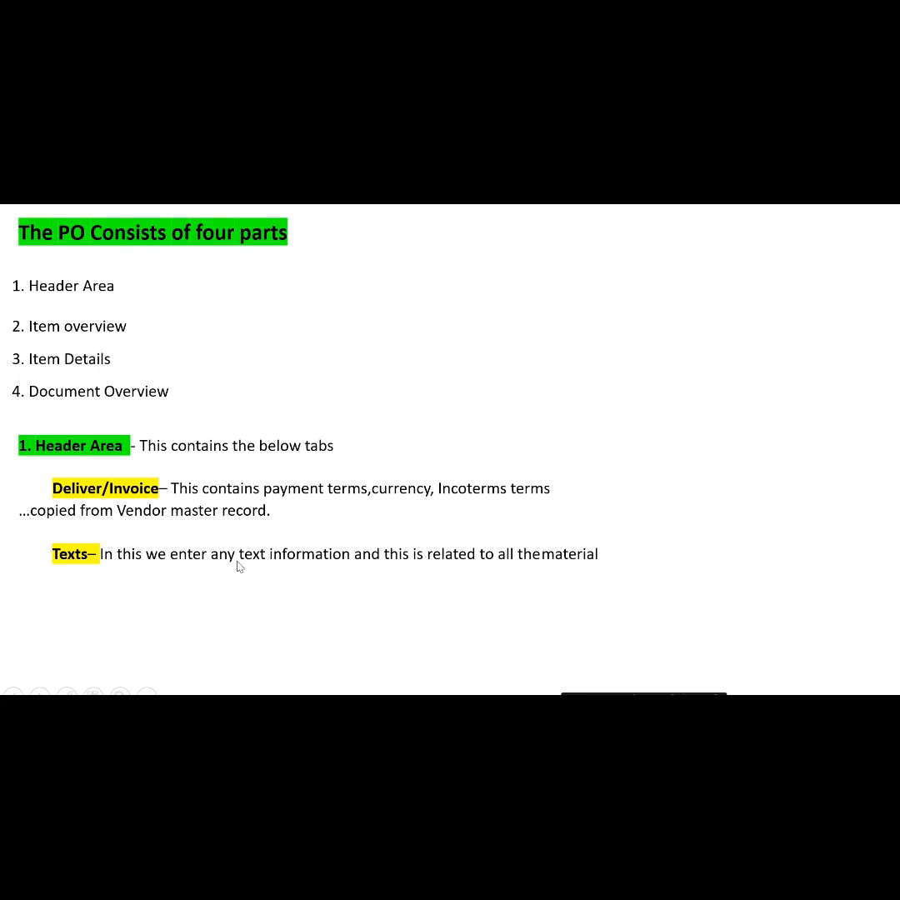
Step: Switch to the SAP purchase order and enter "please pack all material" as the header text
{"action": "key", "text": "alt+Tab"}
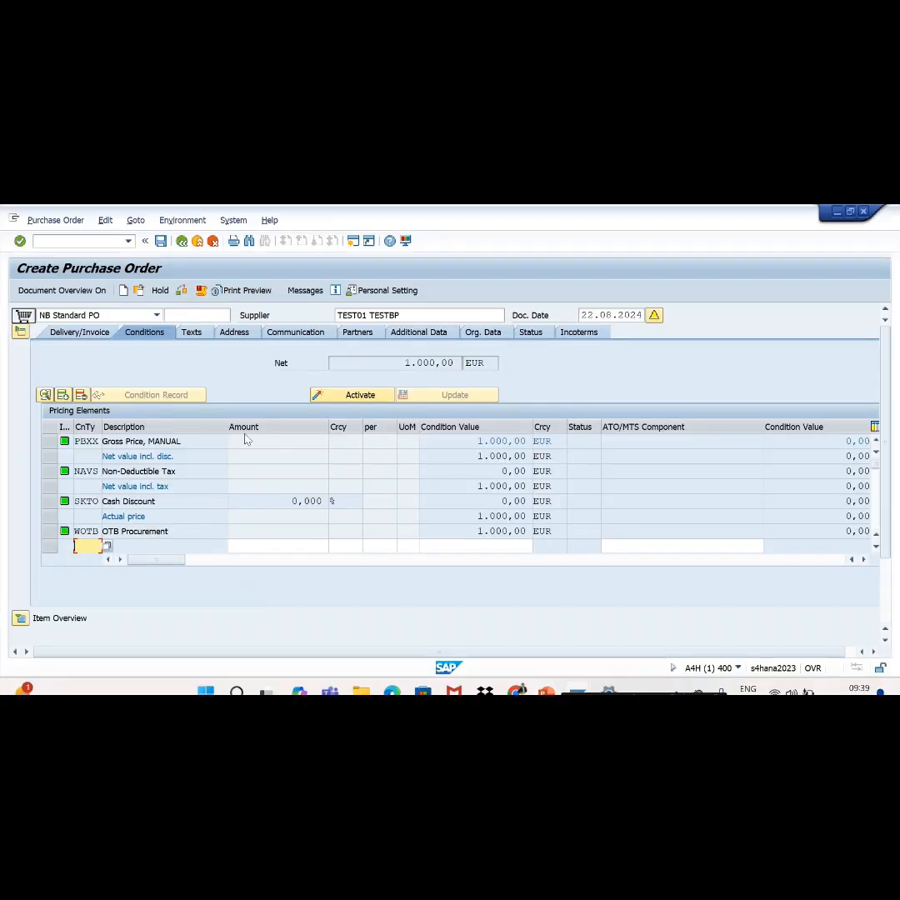
{"action": "left_click", "coordinate": [187, 333]}
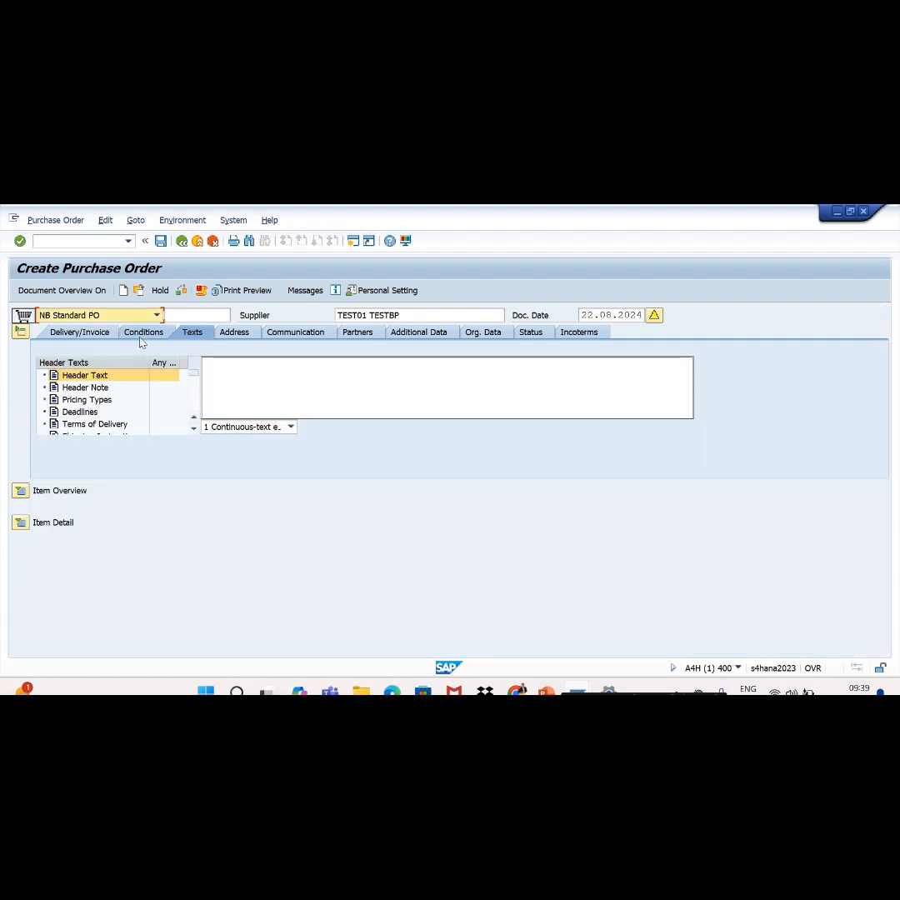
{"action": "left_click", "coordinate": [243, 380]}
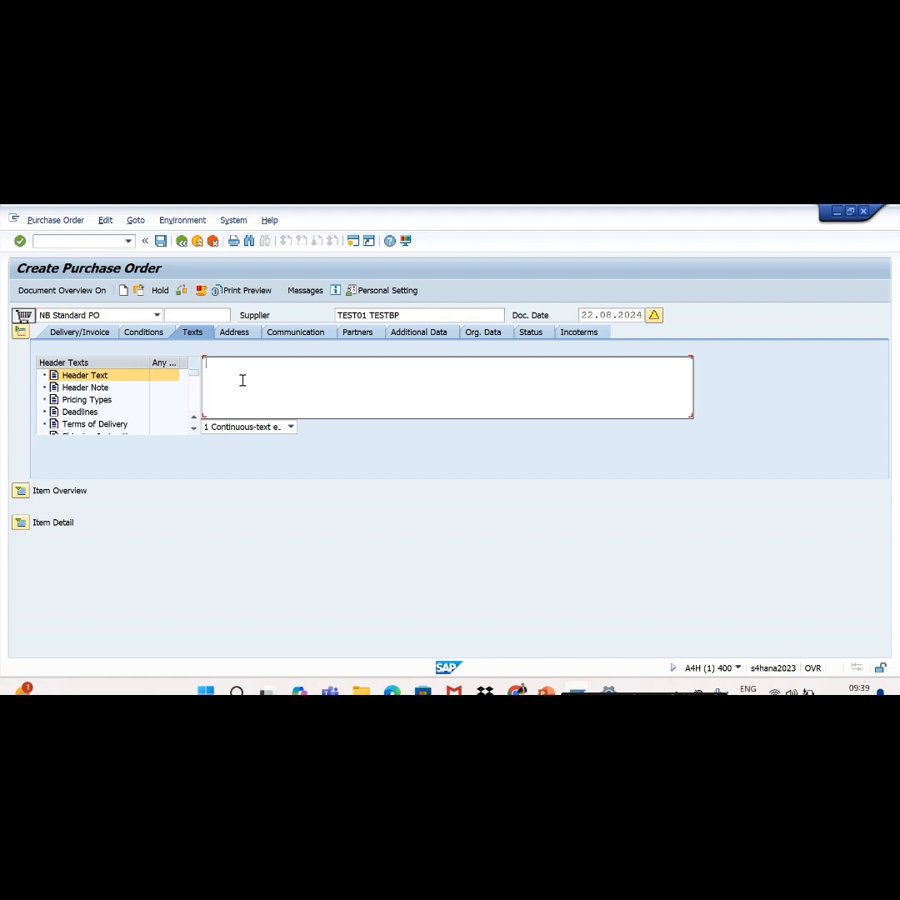
{"action": "type", "text": "please pack all material"}
Step: Expand the item overview and copy material 100341 from item 10 into the second item line
{"action": "left_click", "coordinate": [20, 490]}
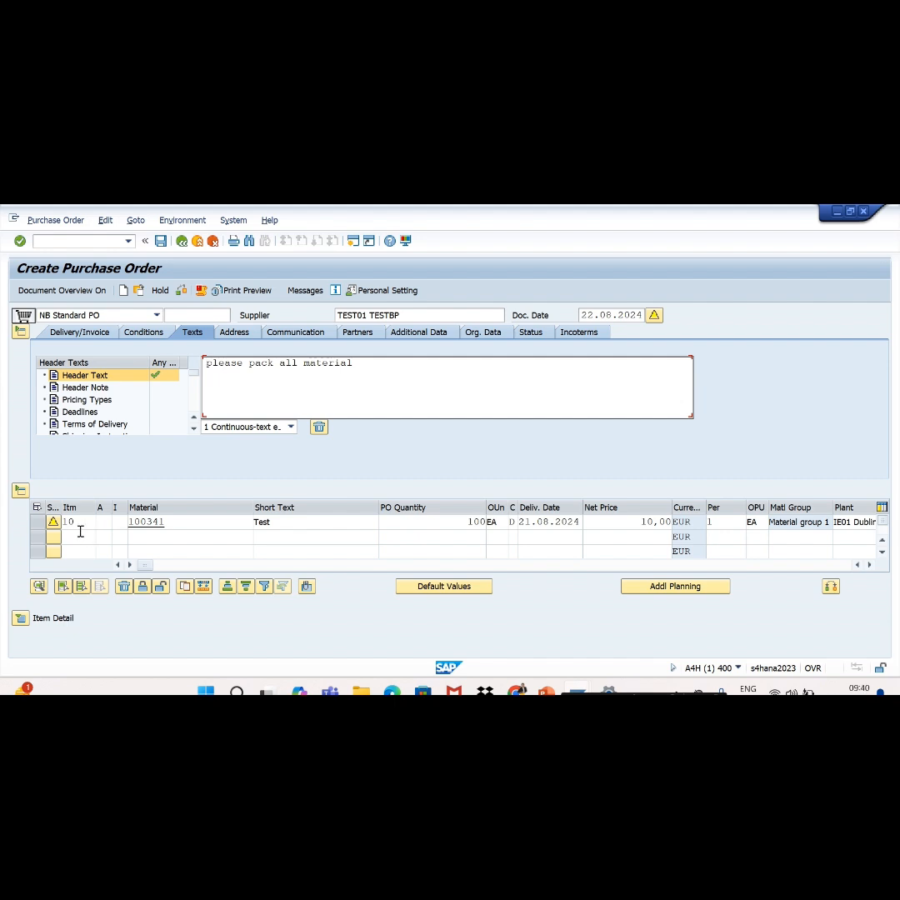
{"action": "left_click", "coordinate": [140, 538]}
{"action": "type", "text": "100"}
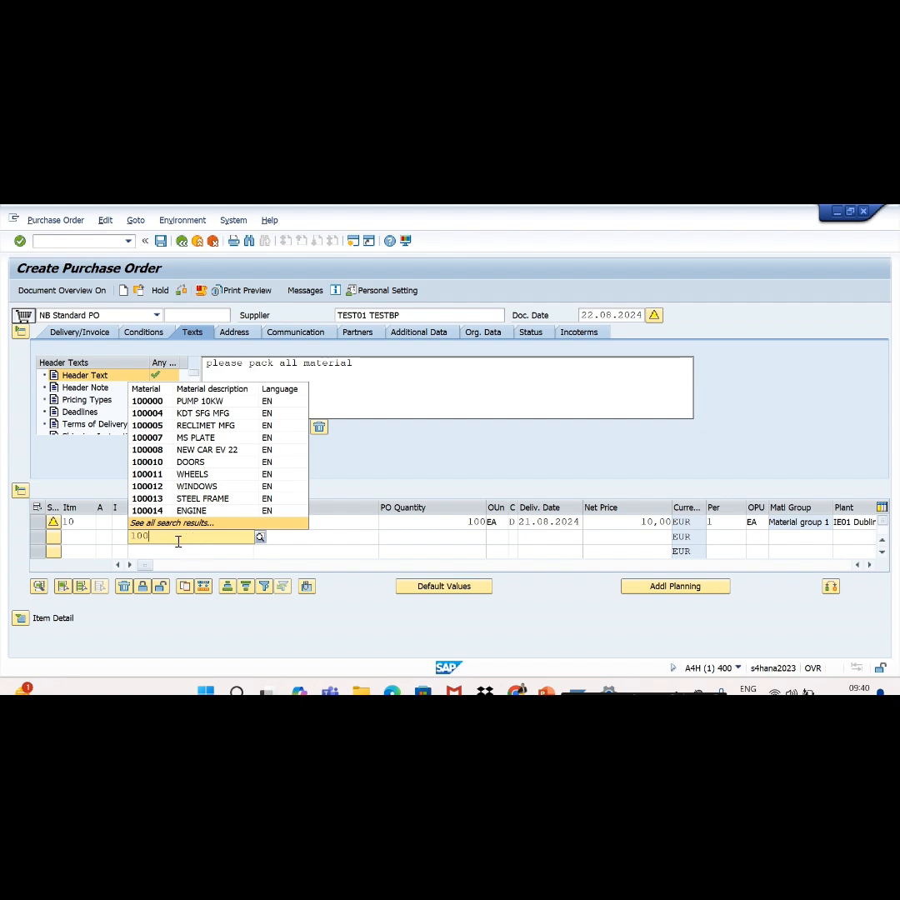
{"action": "left_click", "coordinate": [288, 540]}
{"action": "left_click_drag", "start_coordinate": [172, 521], "coordinate": [117, 523]}
{"action": "key", "text": "ctrl+c"}
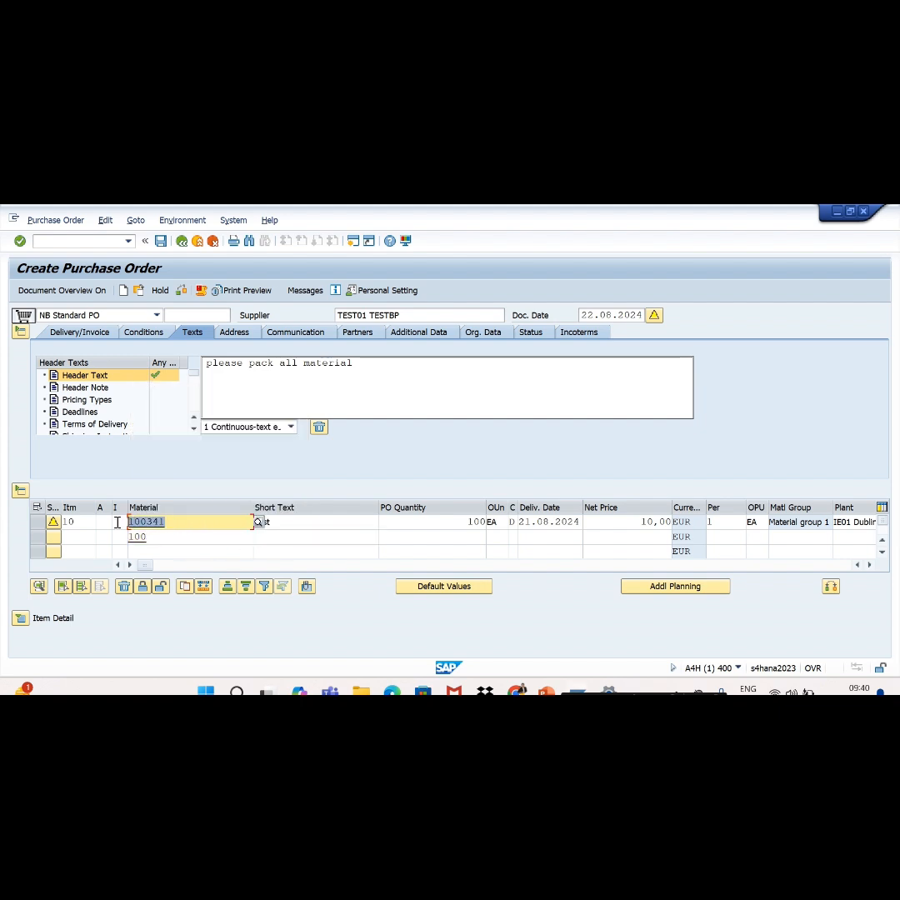
{"action": "left_click", "coordinate": [155, 537]}
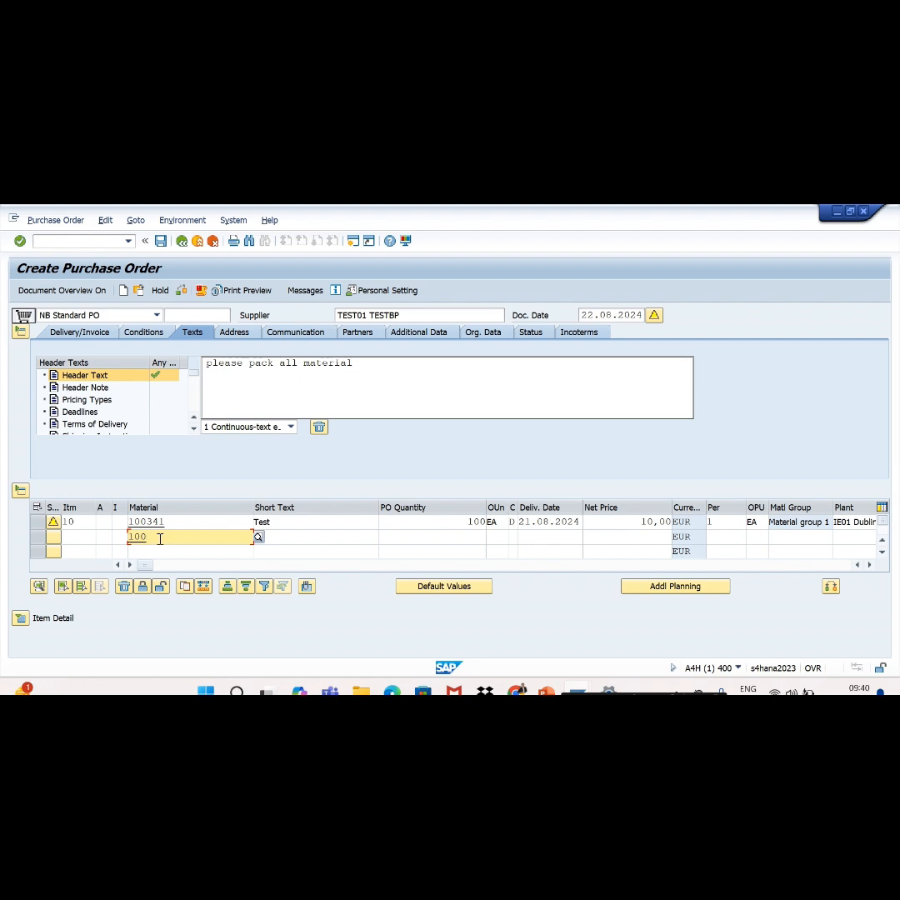
{"action": "key", "text": "ctrl+v"}
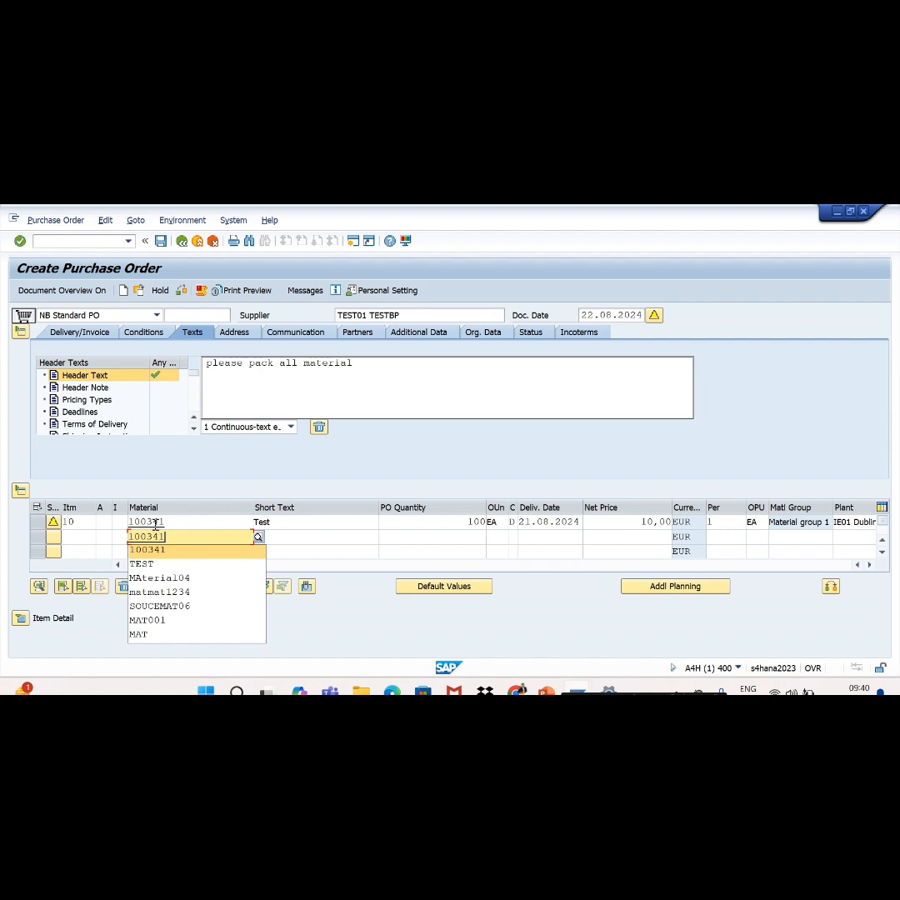
{"action": "left_click", "coordinate": [165, 536]}
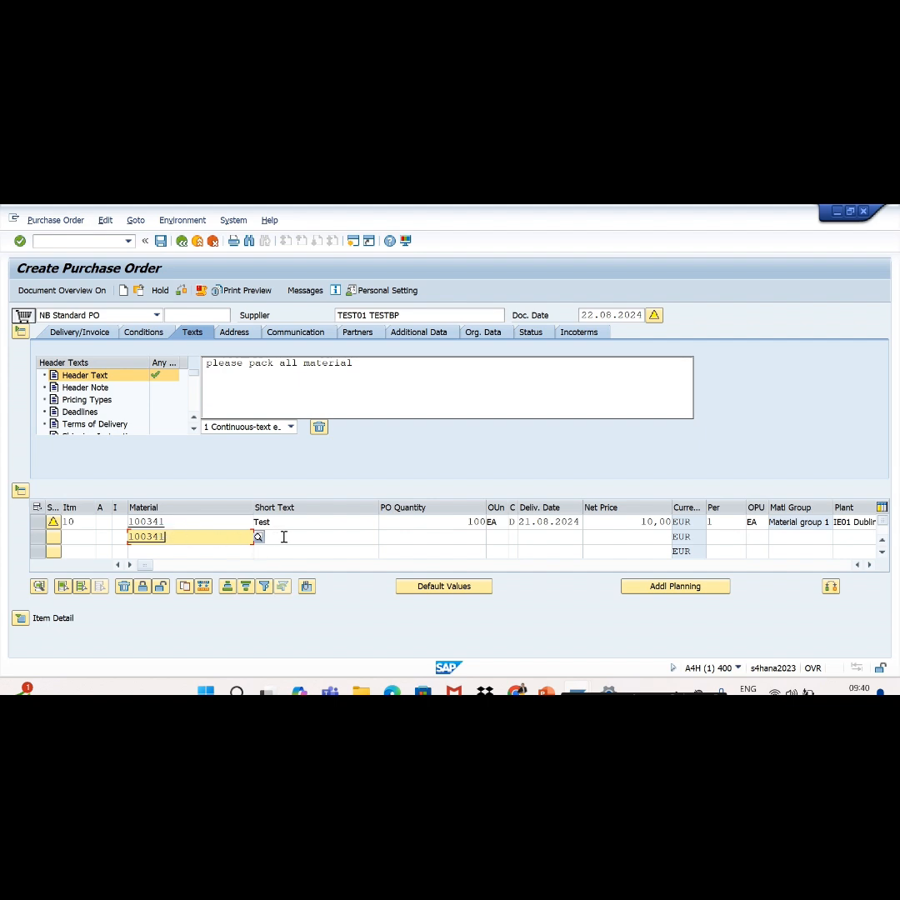
Step: Set the second item's PO quantity to 200 and its net price to 100
{"action": "left_click", "coordinate": [416, 541]}
{"action": "type", "text": "2"}
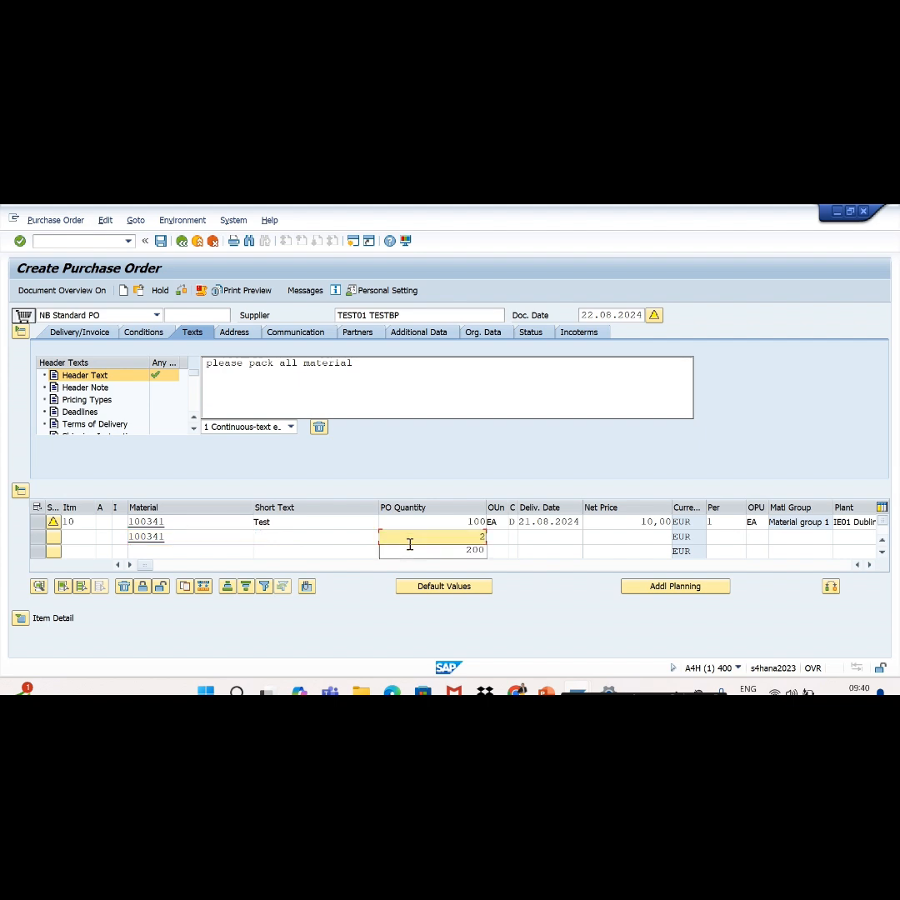
{"action": "type", "text": "00"}
{"action": "left_click", "coordinate": [624, 539]}
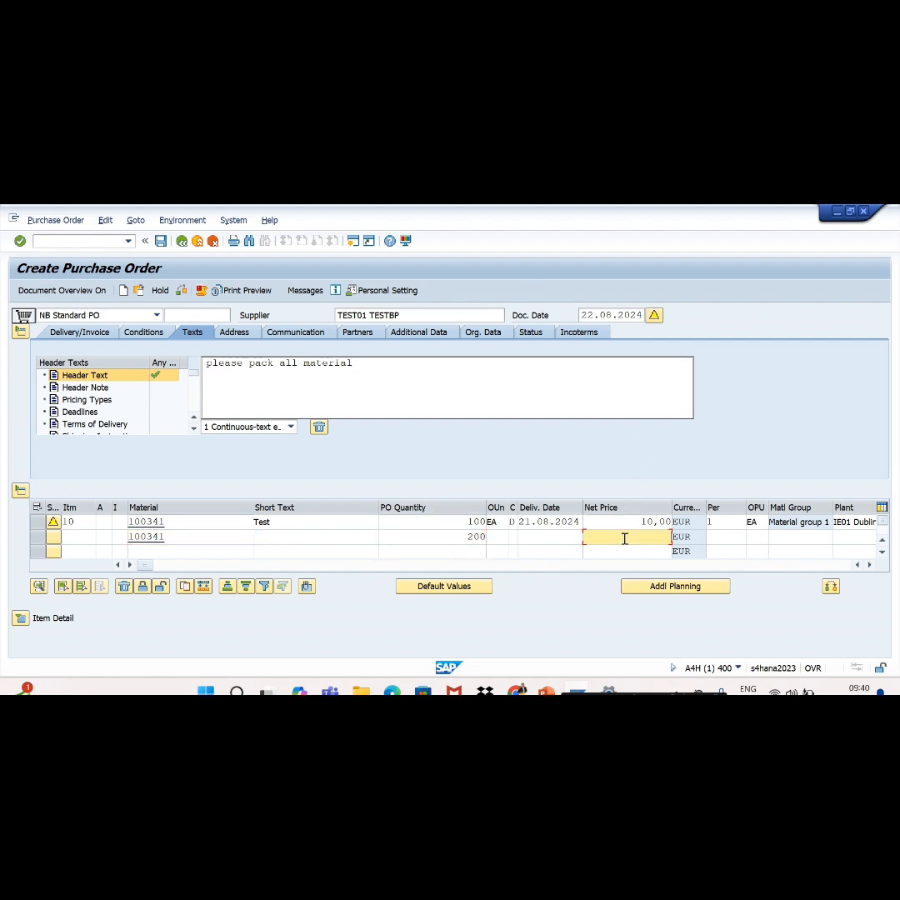
{"action": "type", "text": "100"}
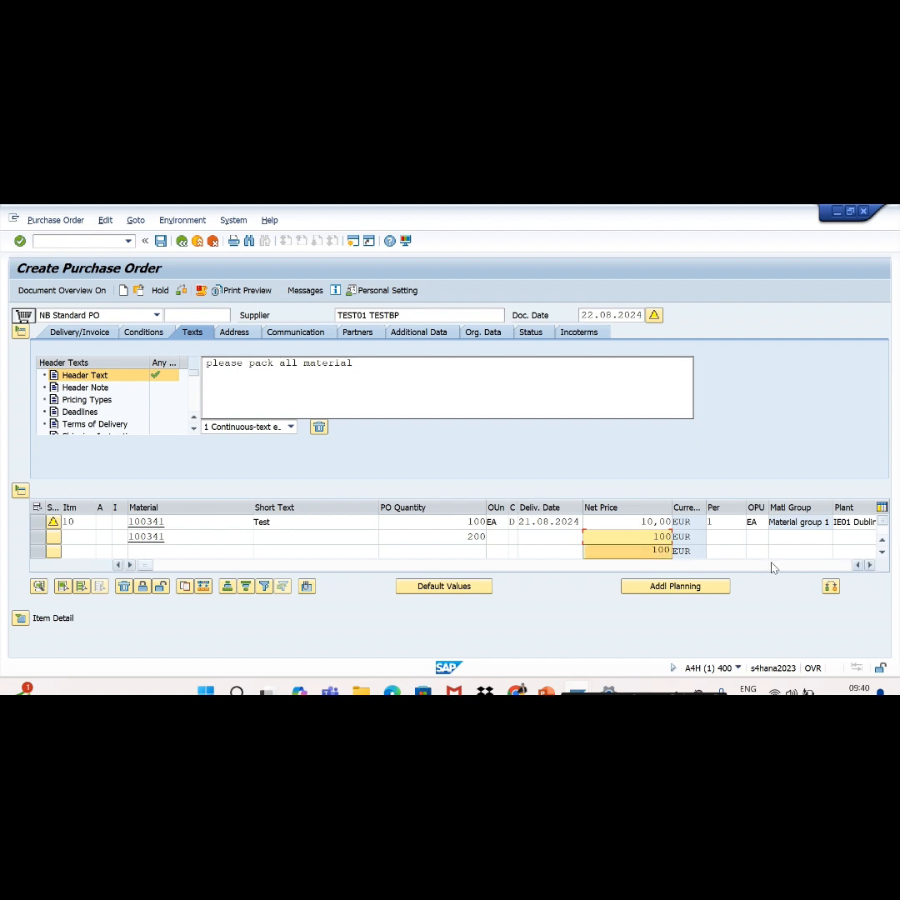
Step: Set the second item's plant to IE01 and check the purchase order
{"action": "left_click", "coordinate": [868, 565]}
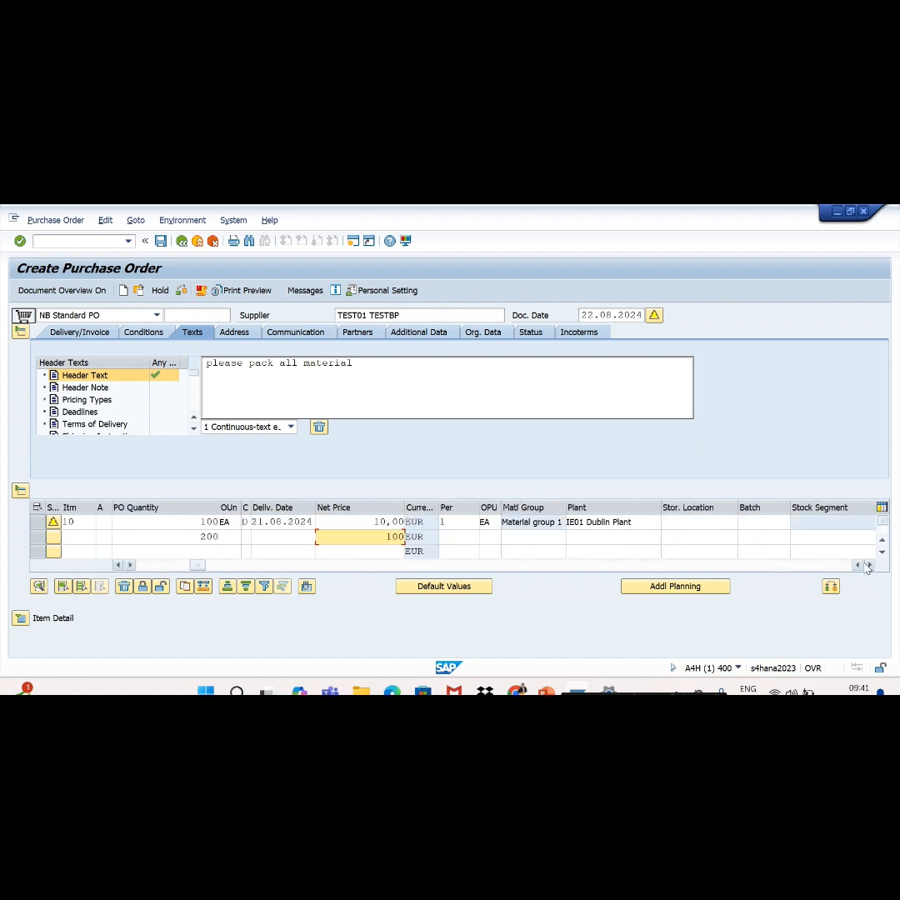
{"action": "left_click", "coordinate": [615, 537]}
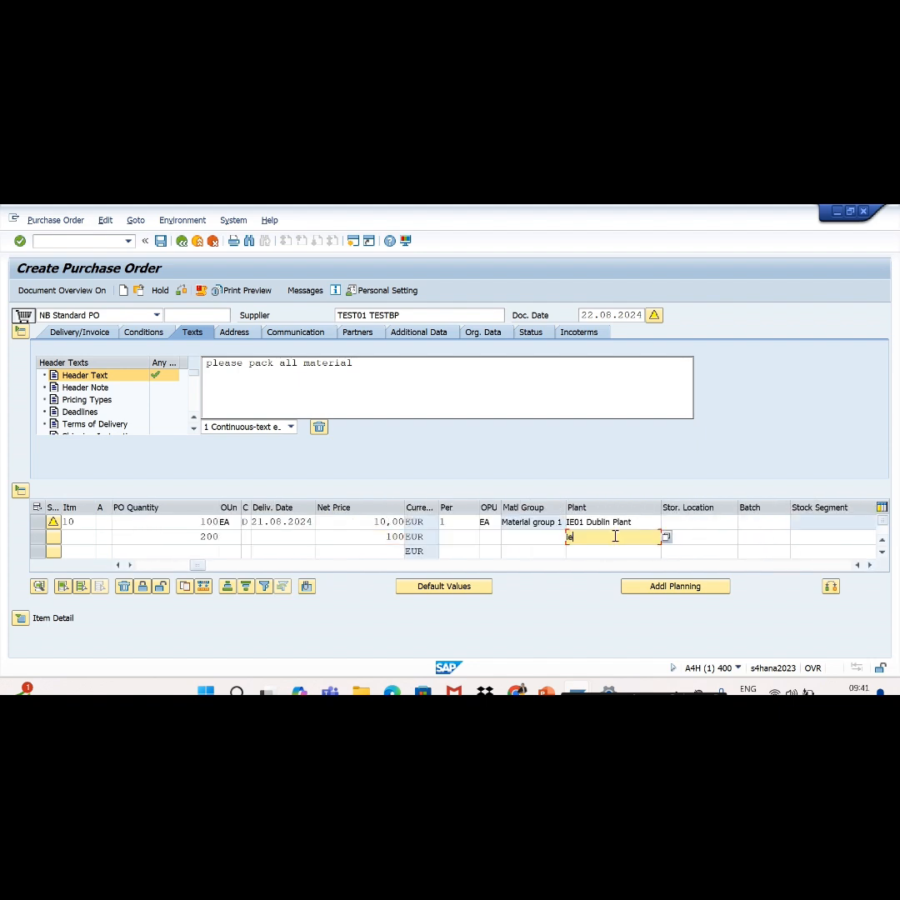
{"action": "type", "text": "ie01"}
{"action": "left_click", "coordinate": [586, 550]}
{"action": "left_click", "coordinate": [178, 291]}
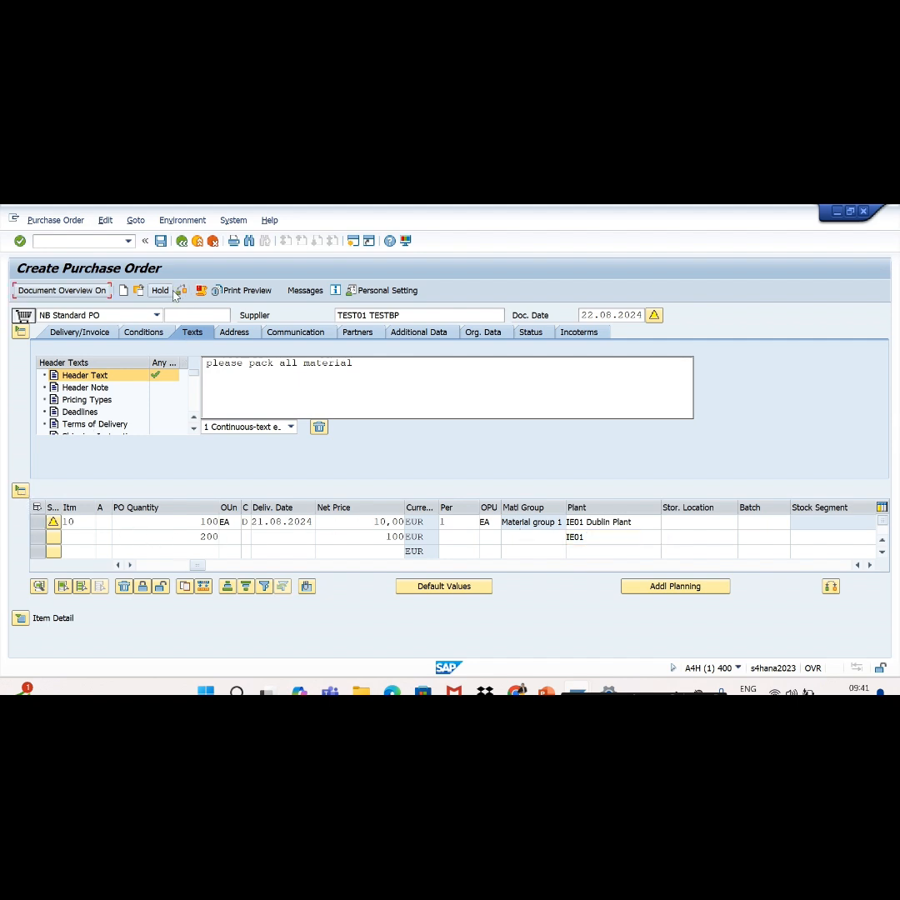
{"action": "left_click", "coordinate": [180, 291]}
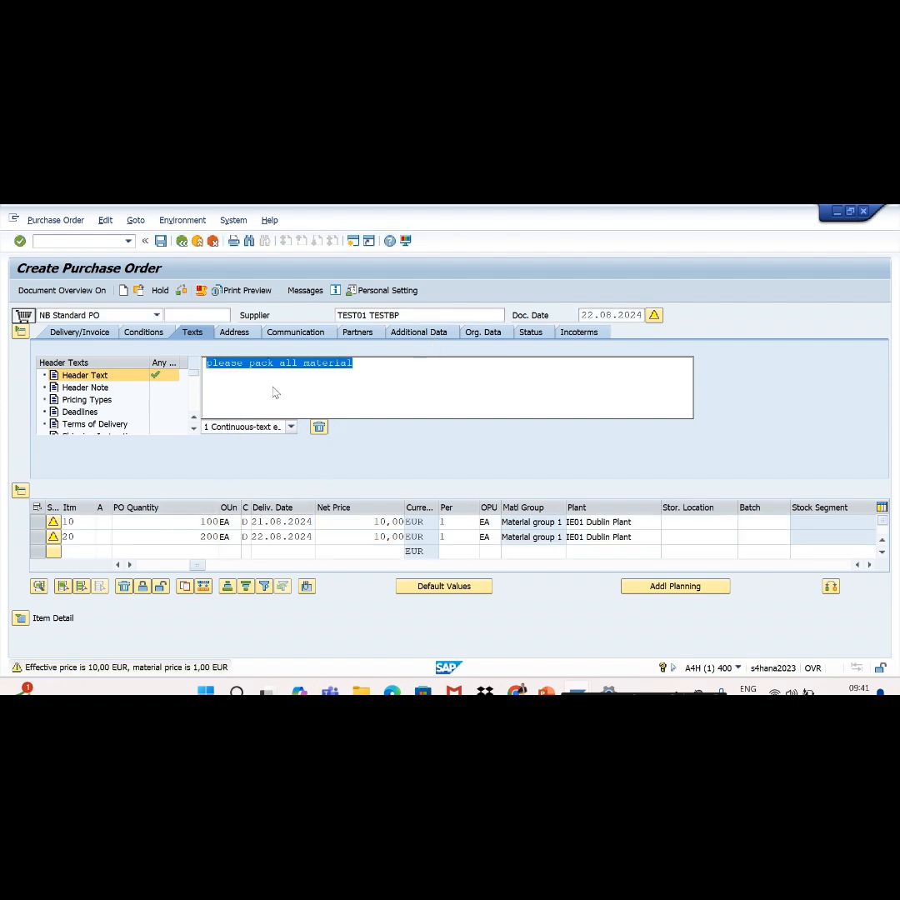
Step: Switch to the PowerPoint slide show and reveal the notes on the Partners and Additional data parts of the header
{"action": "left_click", "coordinate": [360, 364]}
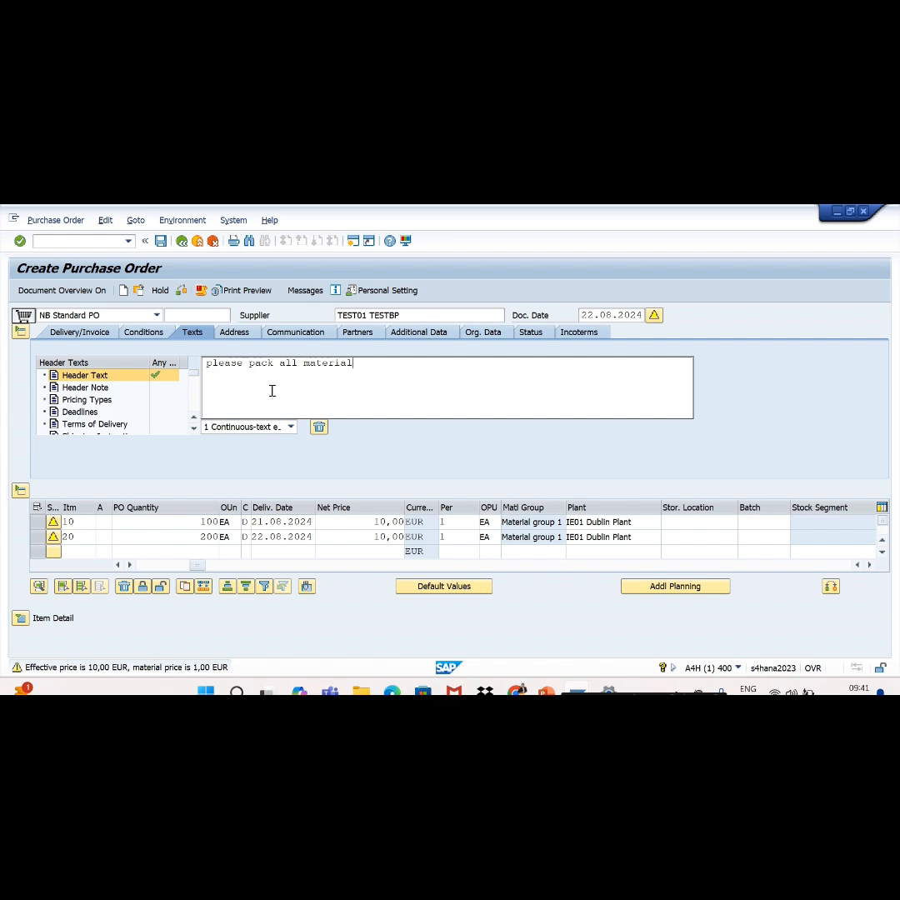
{"action": "key", "text": "alt+Tab"}
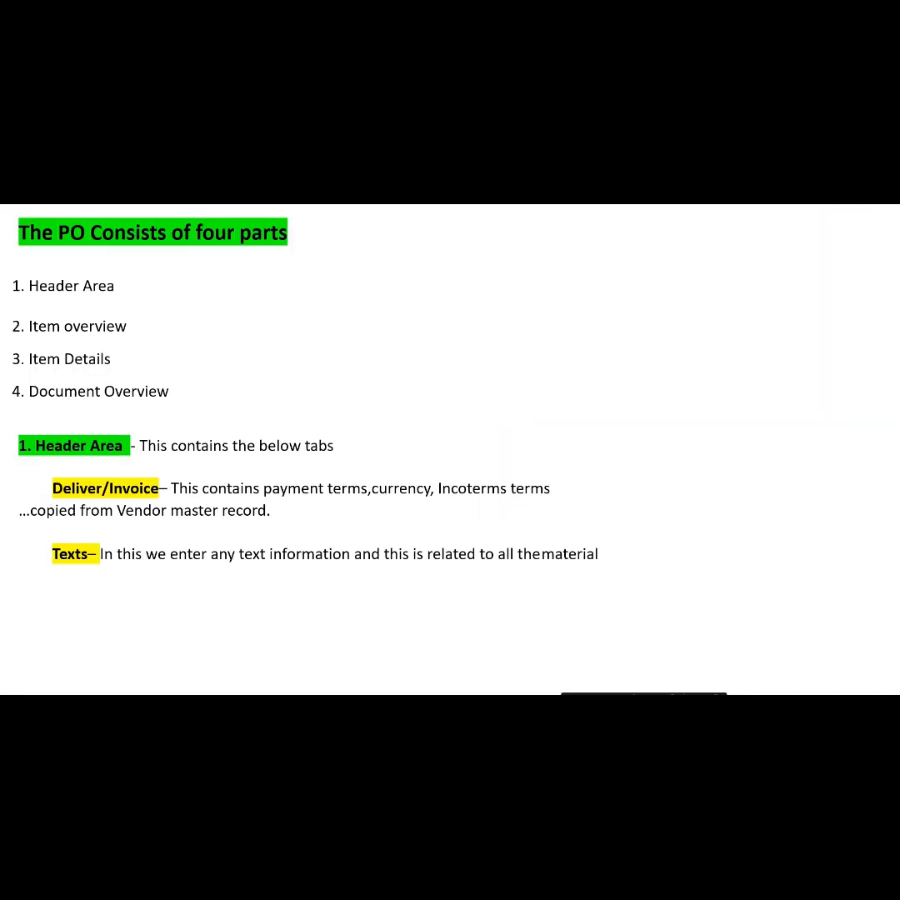
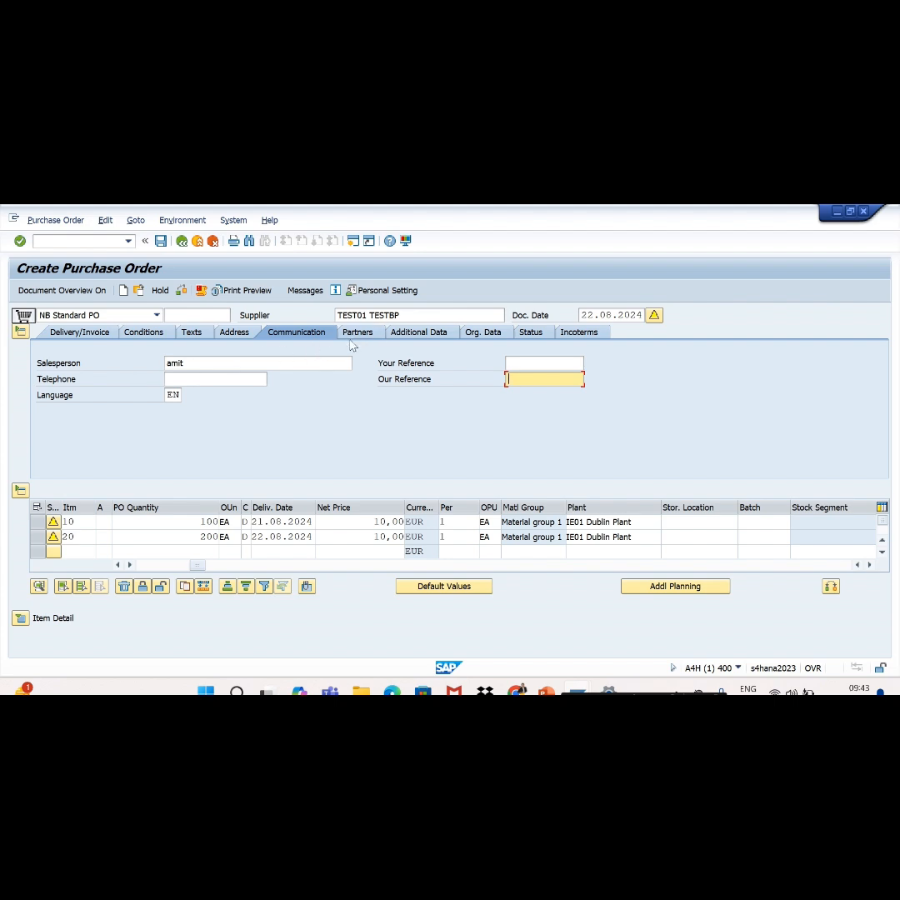
{"action": "key", "text": "alt+Tab"}
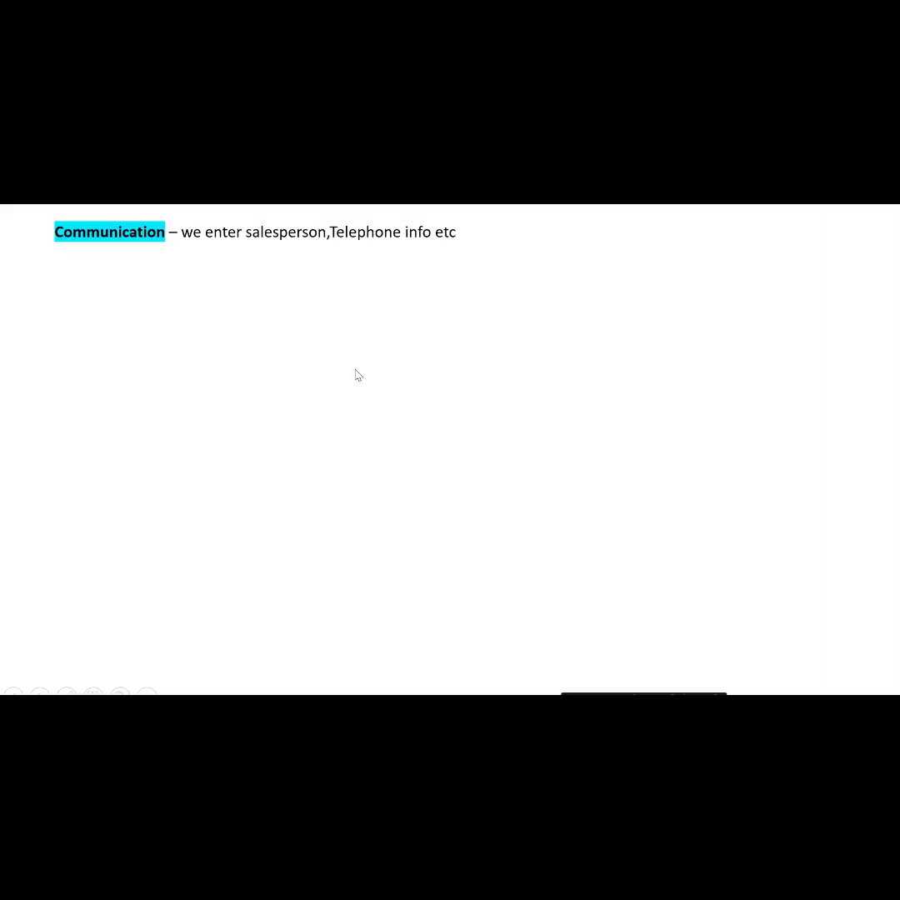
{"action": "left_click", "coordinate": [354, 409]}
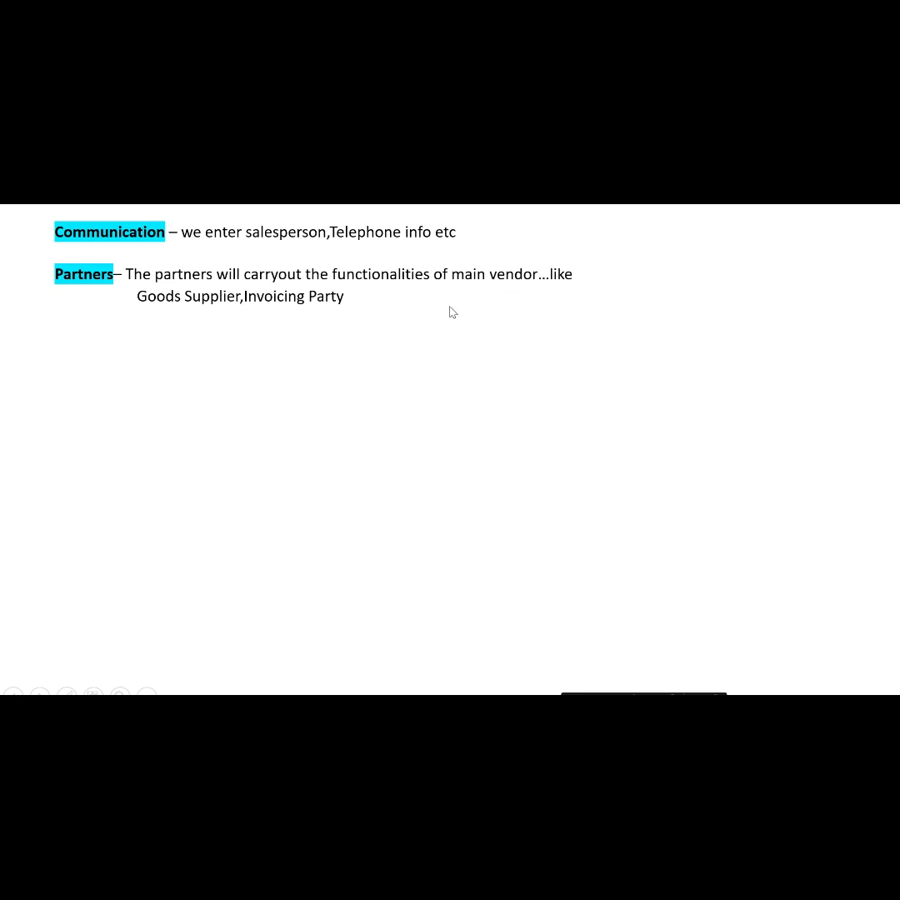
{"action": "left_click", "coordinate": [351, 299]}
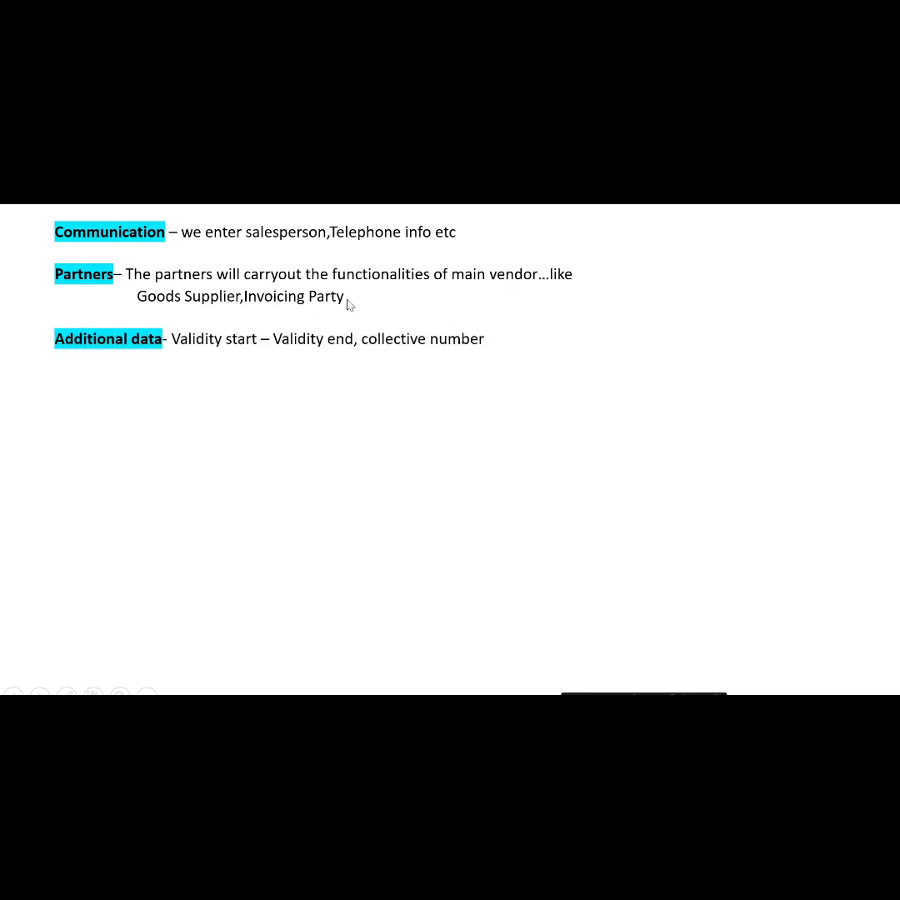
Step: Switch back to the SAP purchase order and add the partner function GS (Goods supplier) below the vendor in the header partners
{"action": "key", "text": "alt+Tab"}
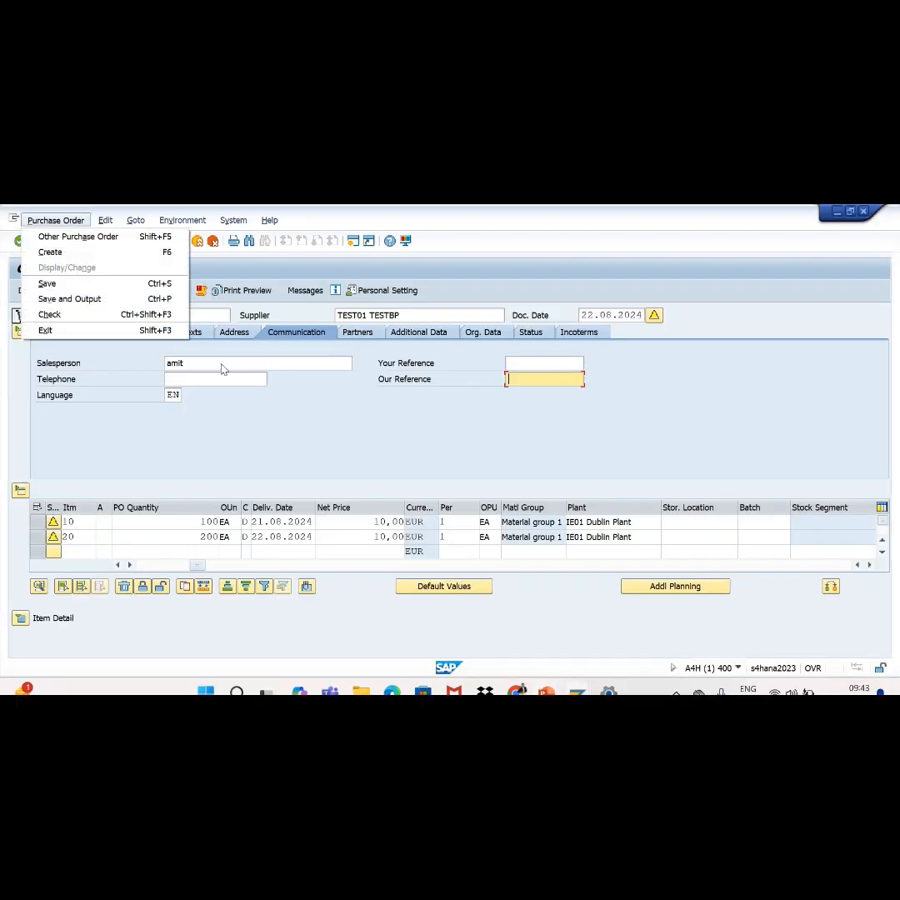
{"action": "left_click", "coordinate": [240, 396]}
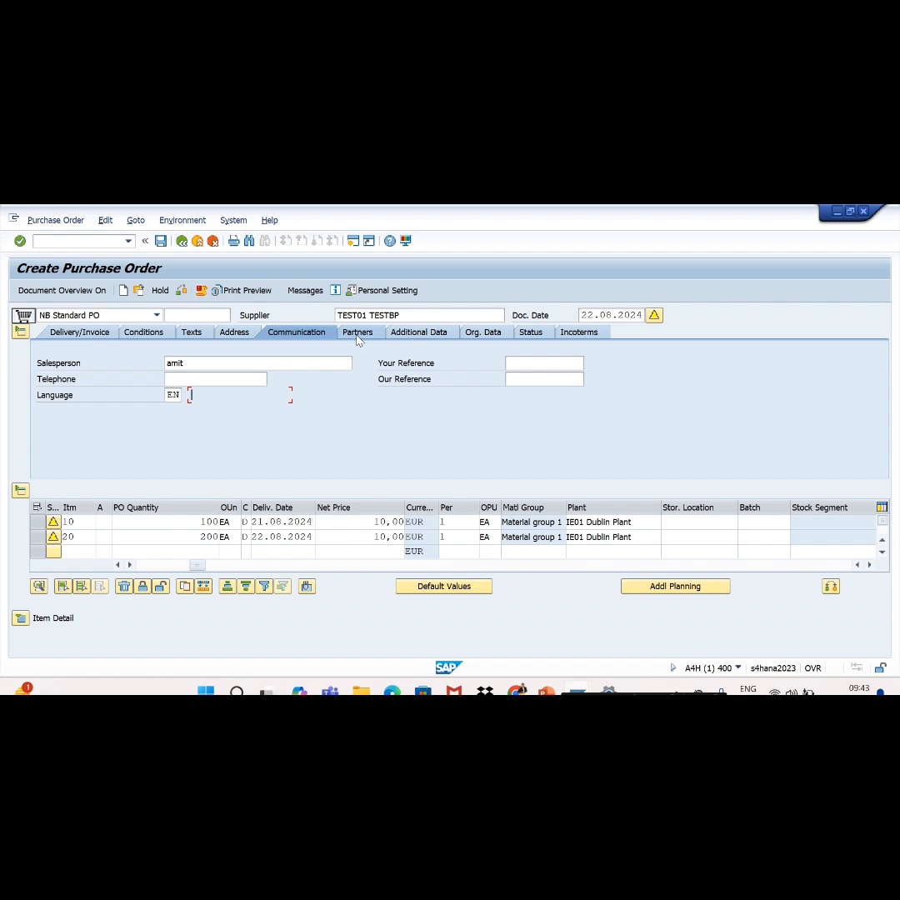
{"action": "left_click", "coordinate": [357, 333]}
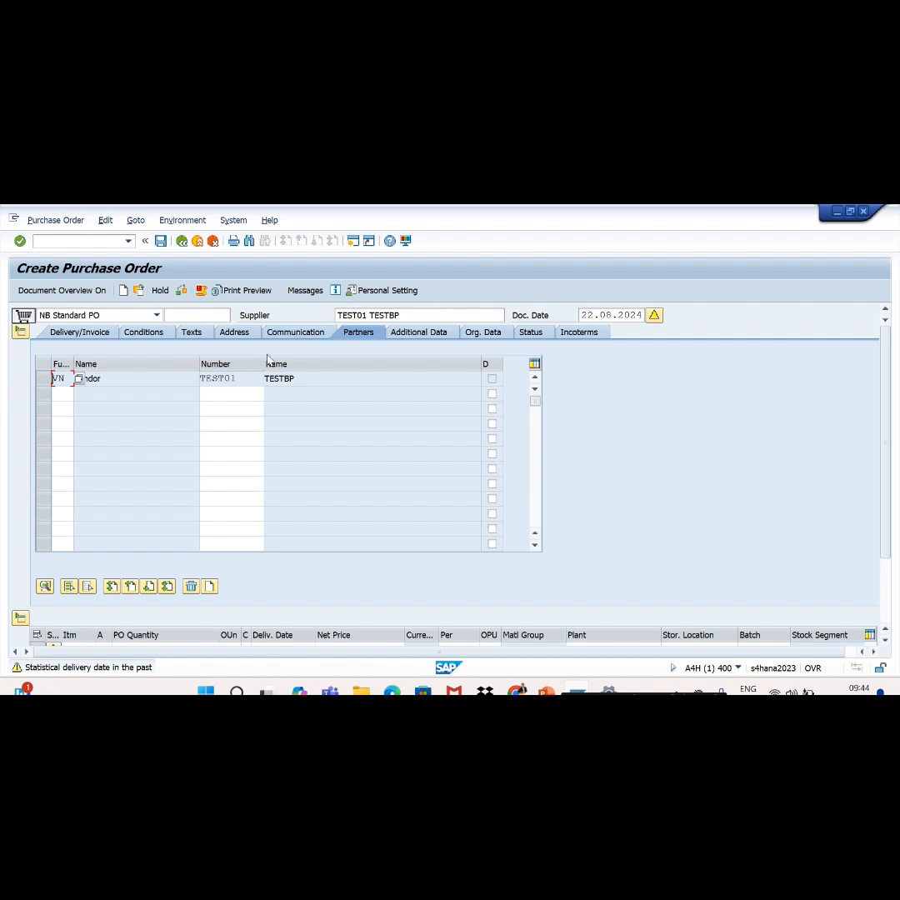
{"action": "left_click", "coordinate": [61, 395]}
{"action": "left_click", "coordinate": [80, 395]}
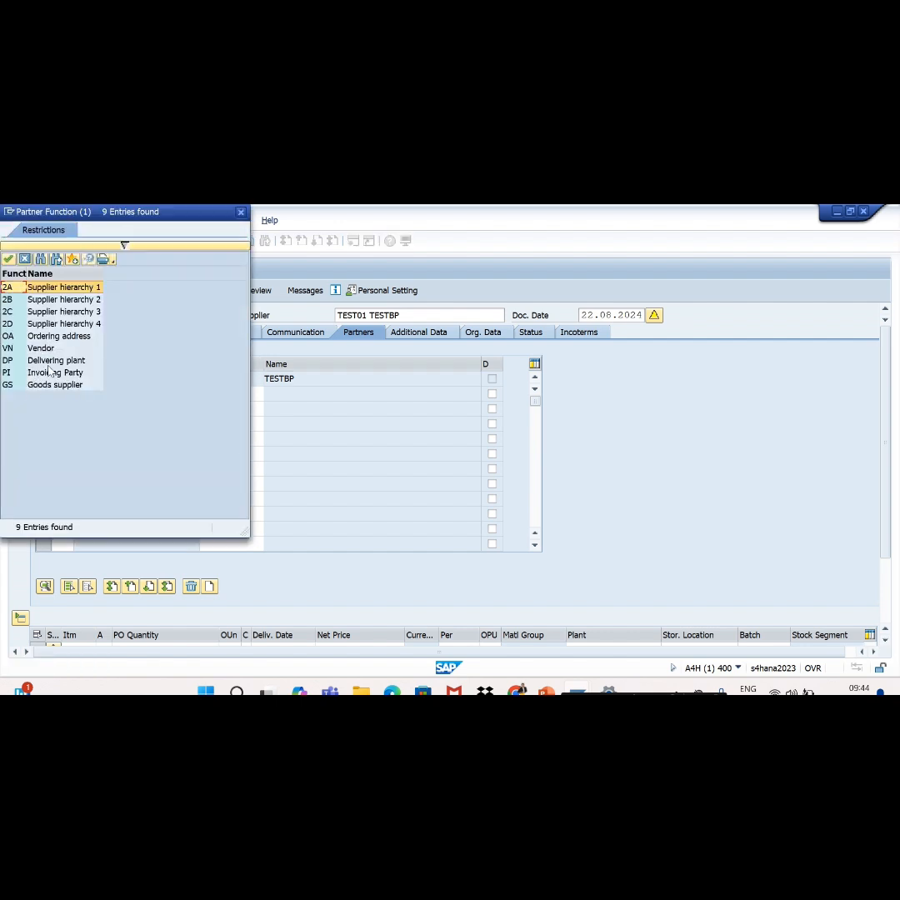
{"action": "double_click", "coordinate": [48, 384]}
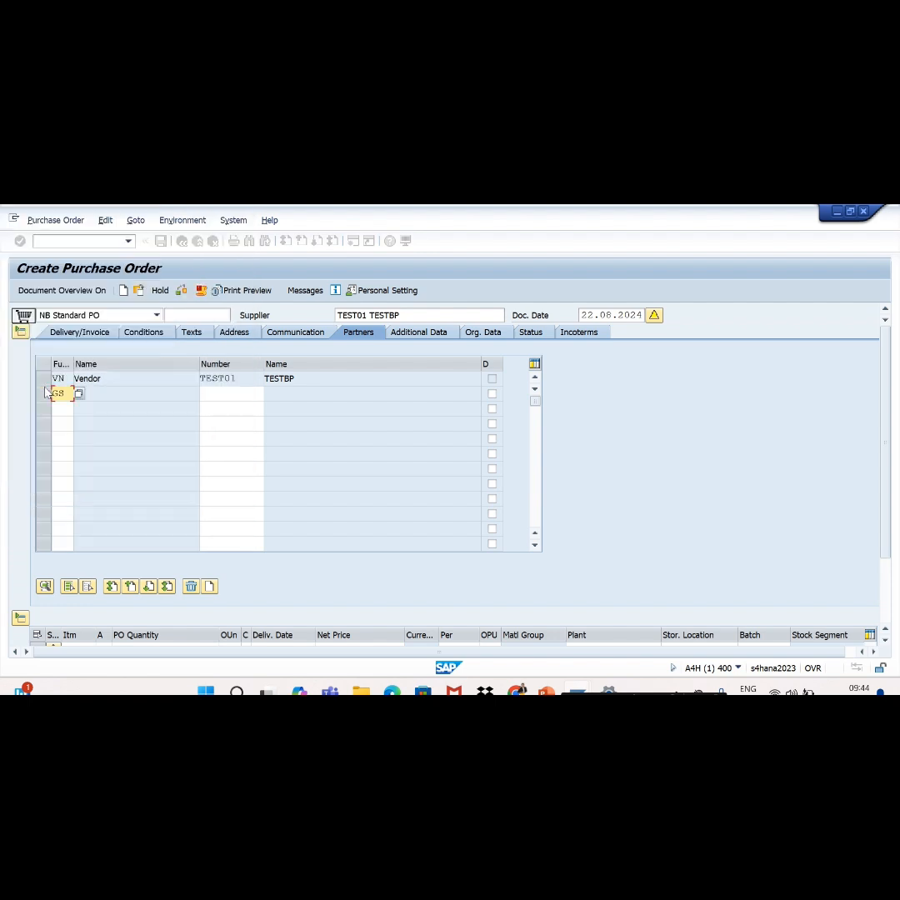
{"action": "left_click", "coordinate": [207, 395]}
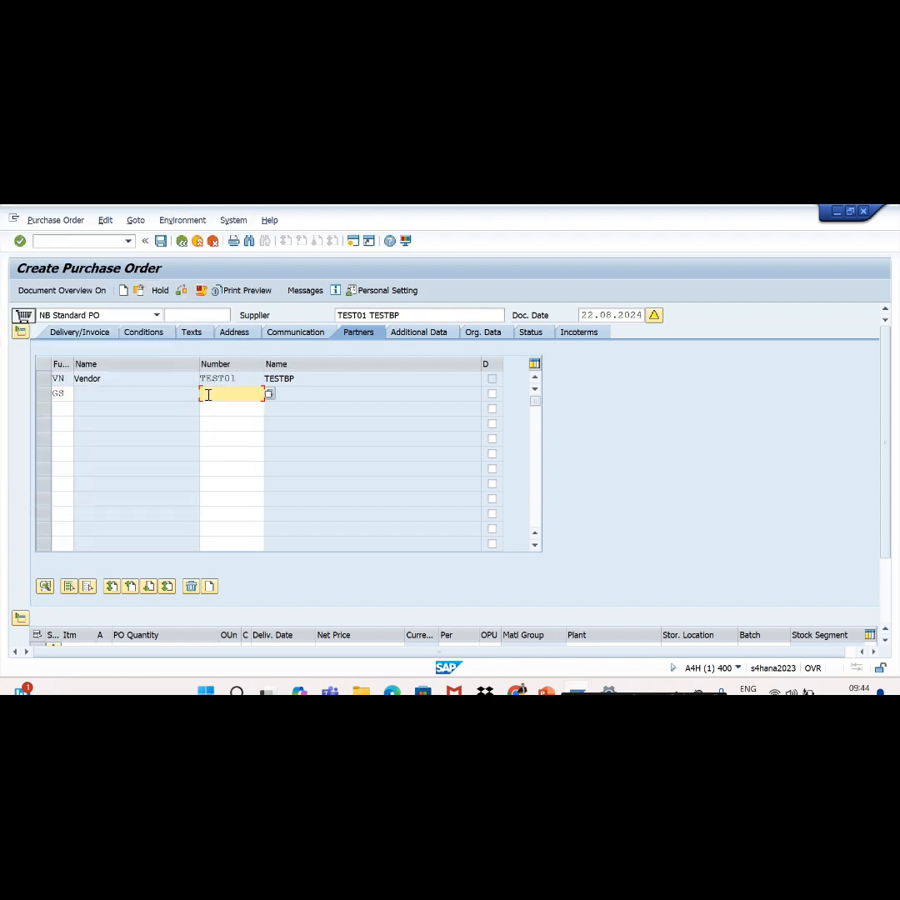
{"action": "left_click", "coordinate": [268, 394]}
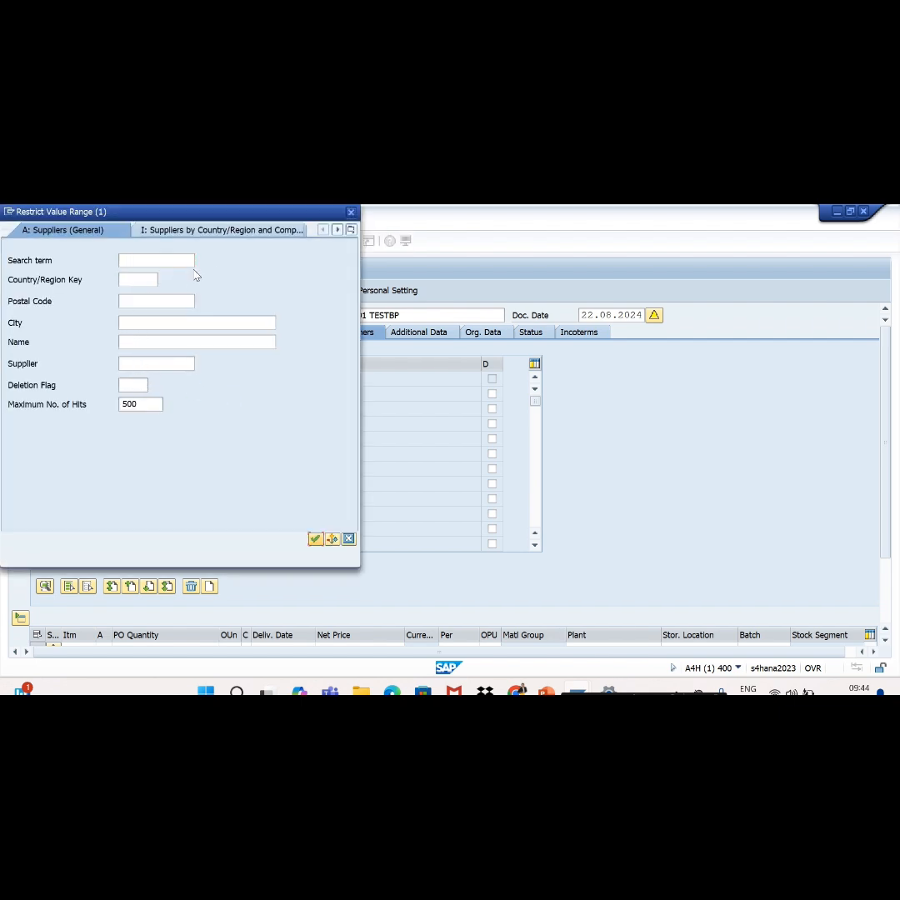
{"action": "left_click", "coordinate": [350, 214]}
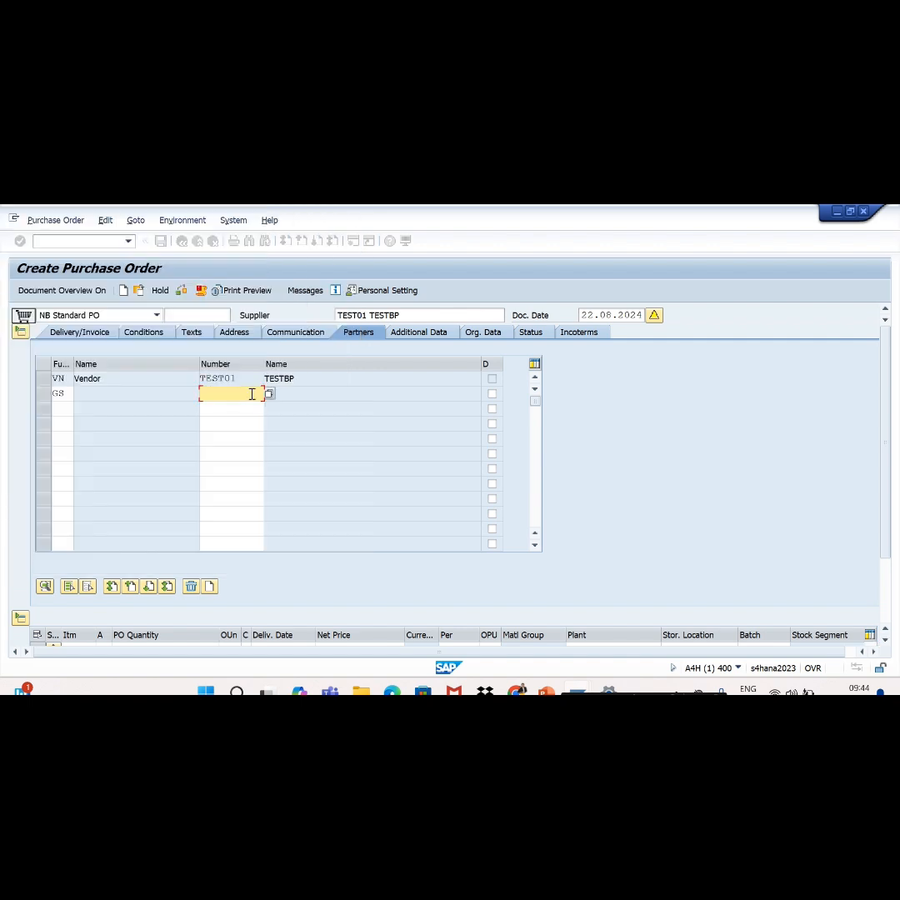
Step: Add the partner function PI (Invoicing Party) in the row below GS
{"action": "left_click", "coordinate": [67, 394]}
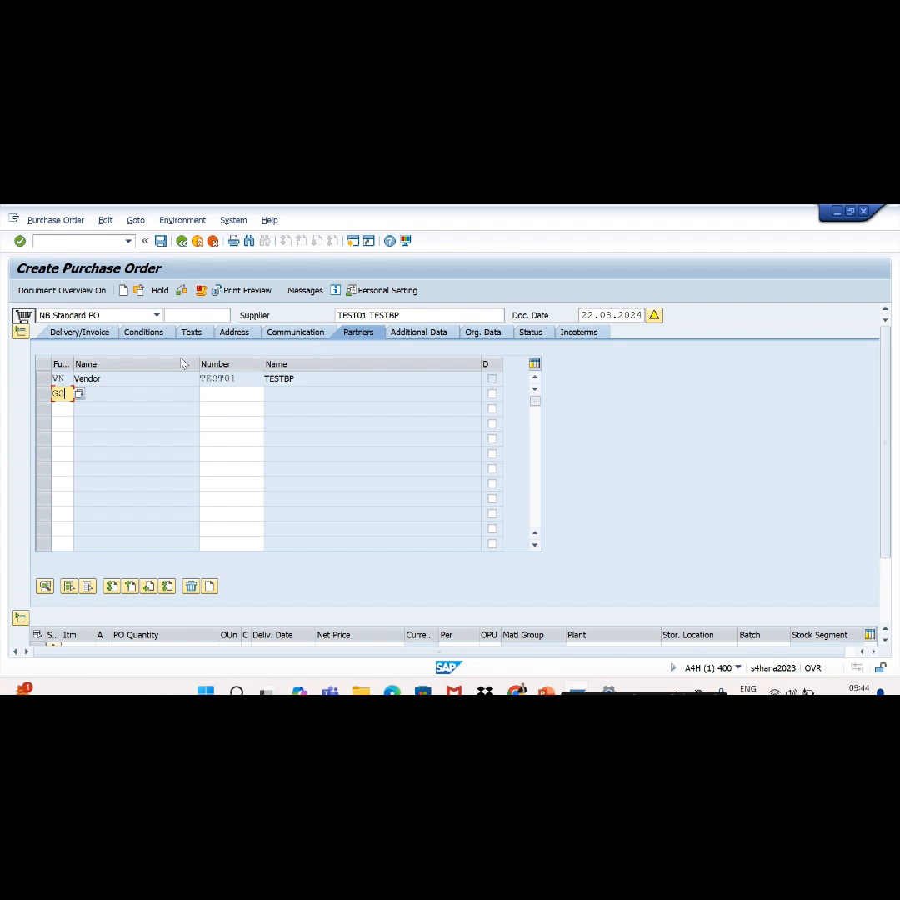
{"action": "left_click", "coordinate": [71, 408]}
{"action": "left_click", "coordinate": [79, 409]}
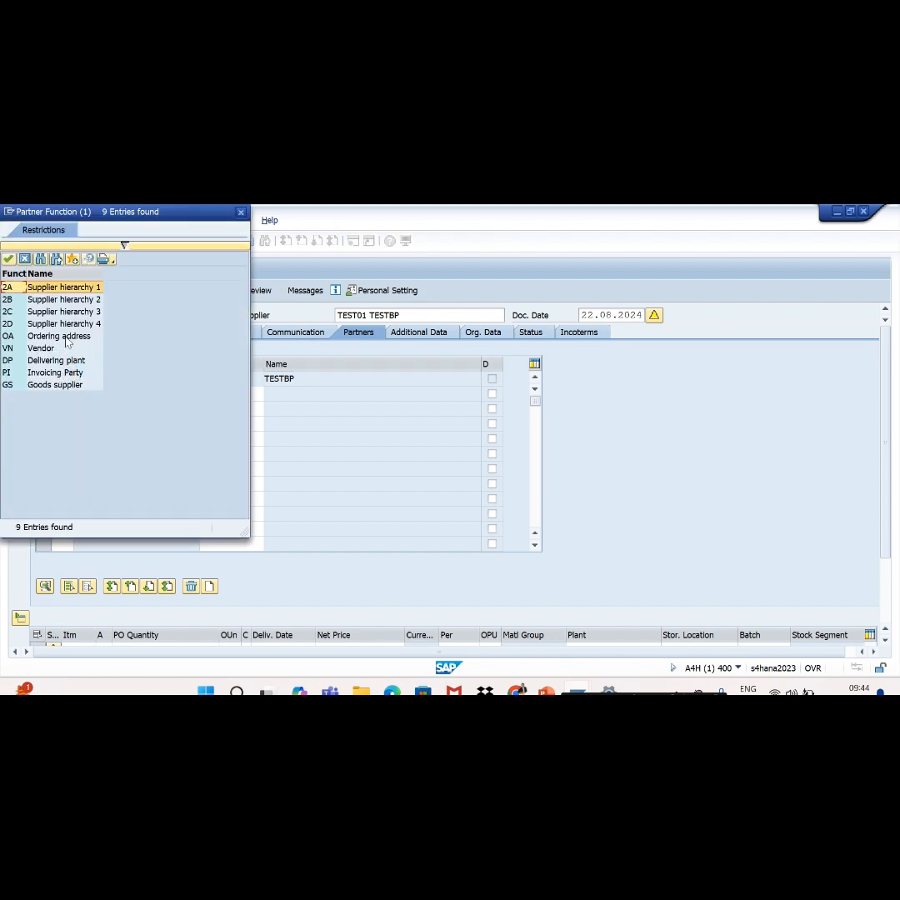
{"action": "double_click", "coordinate": [55, 372]}
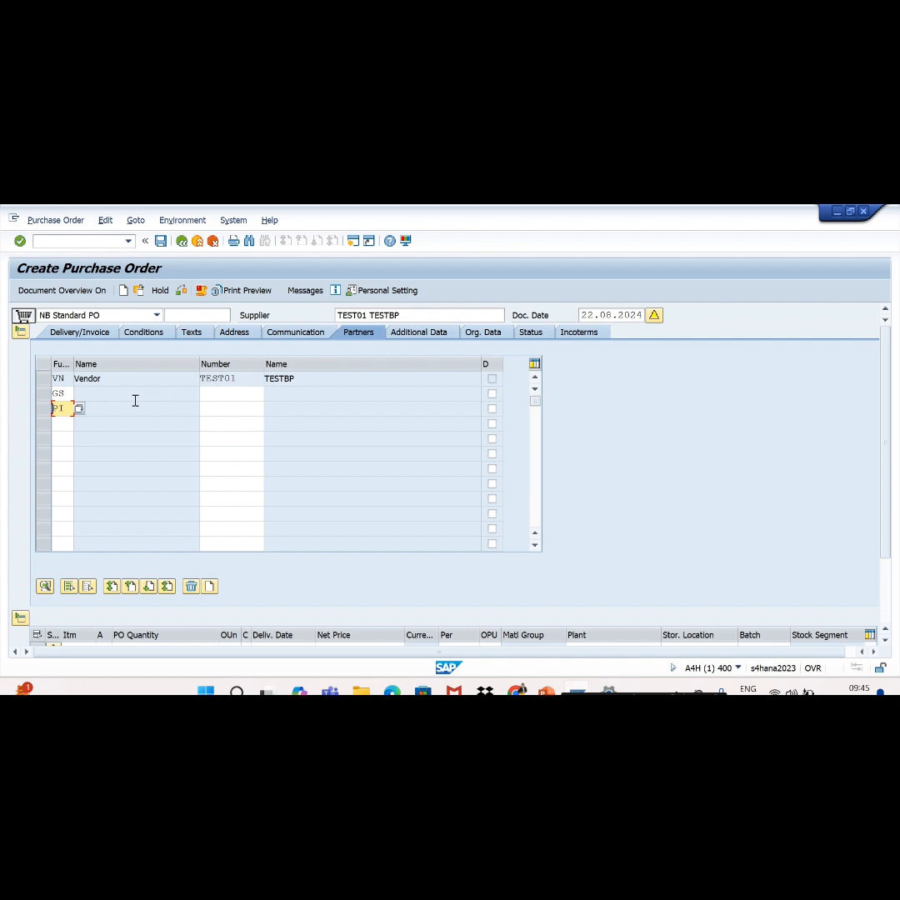
{"action": "double_click", "coordinate": [58, 407]}
Step: Switch to the PowerPoint slide show, reveal the note on Org. Data, and return to the SAP purchase order
{"action": "key", "text": "alt+Tab"}
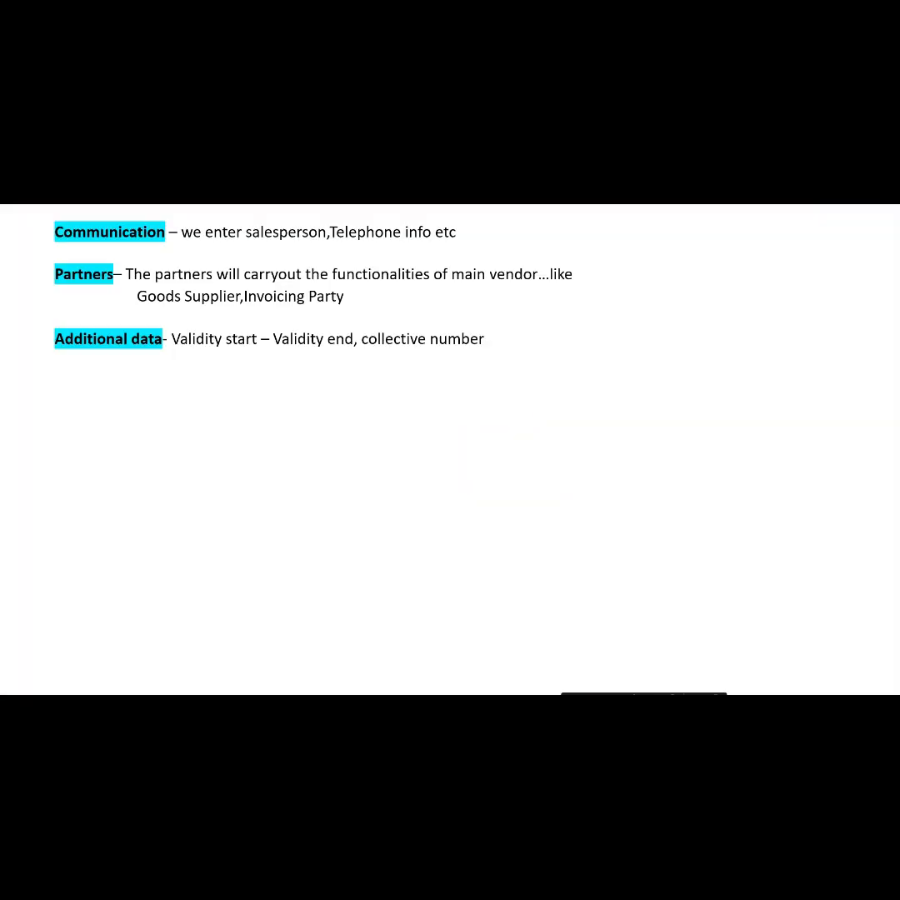
{"action": "left_click", "coordinate": [292, 466]}
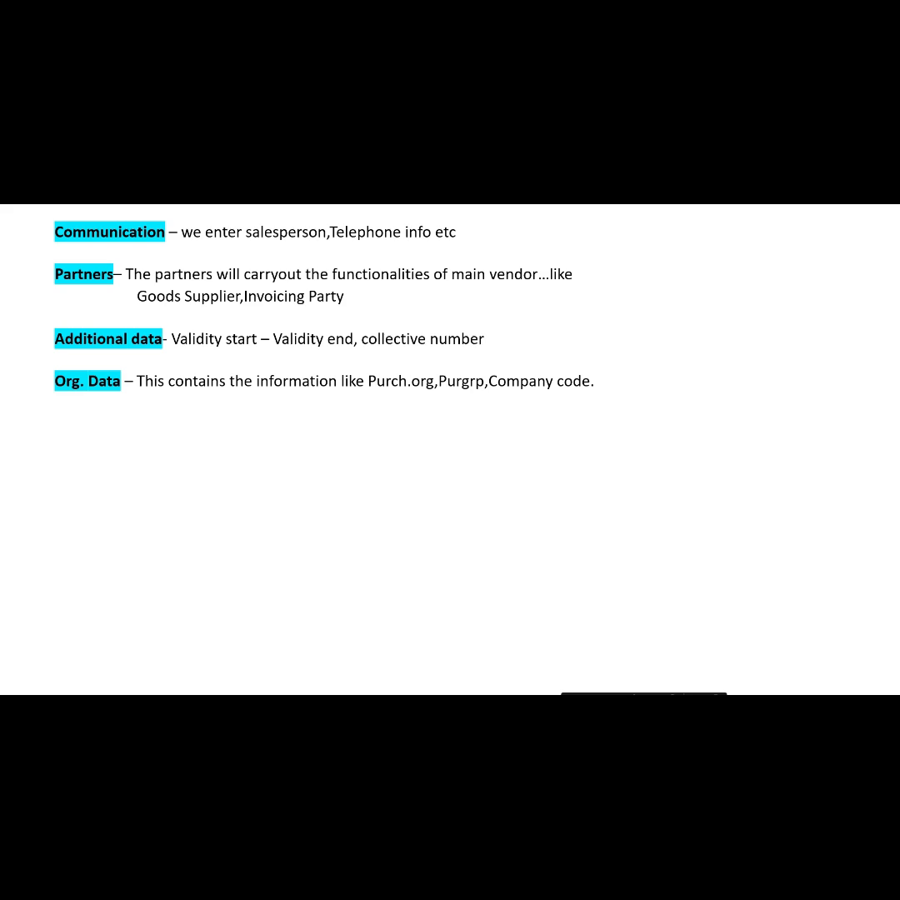
{"action": "key", "text": "alt+Tab"}
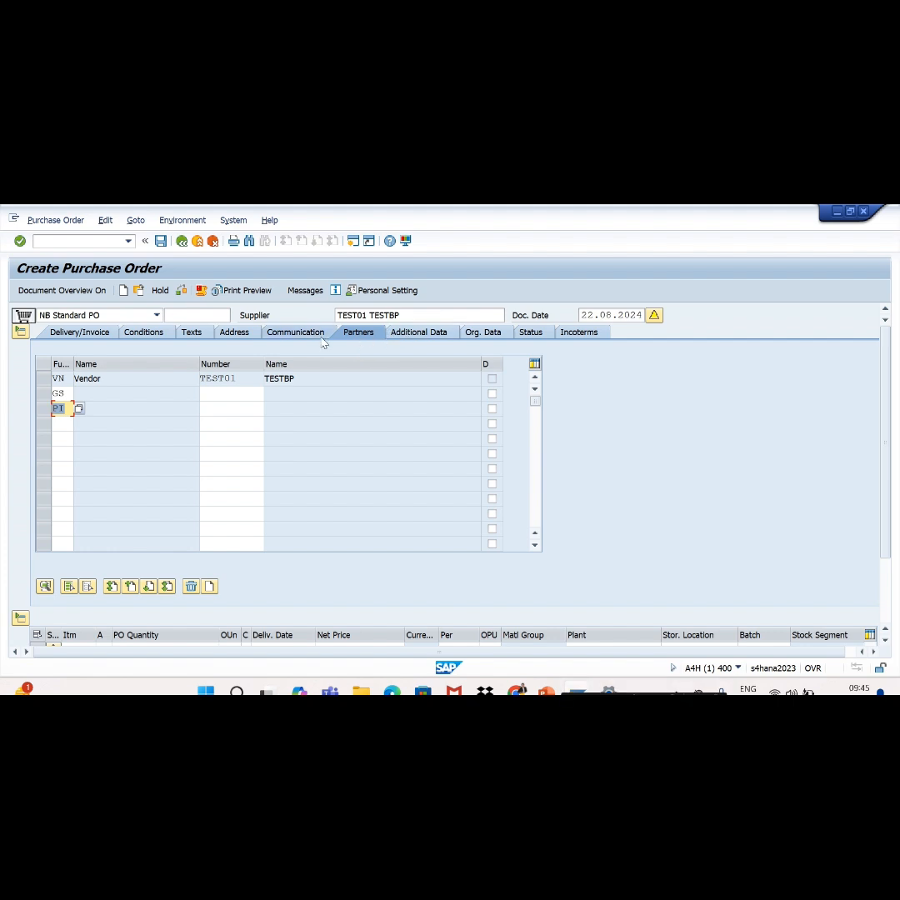
Step: Try to confirm the GS and PI partner functions without partner numbers
{"action": "key", "text": "Return"}
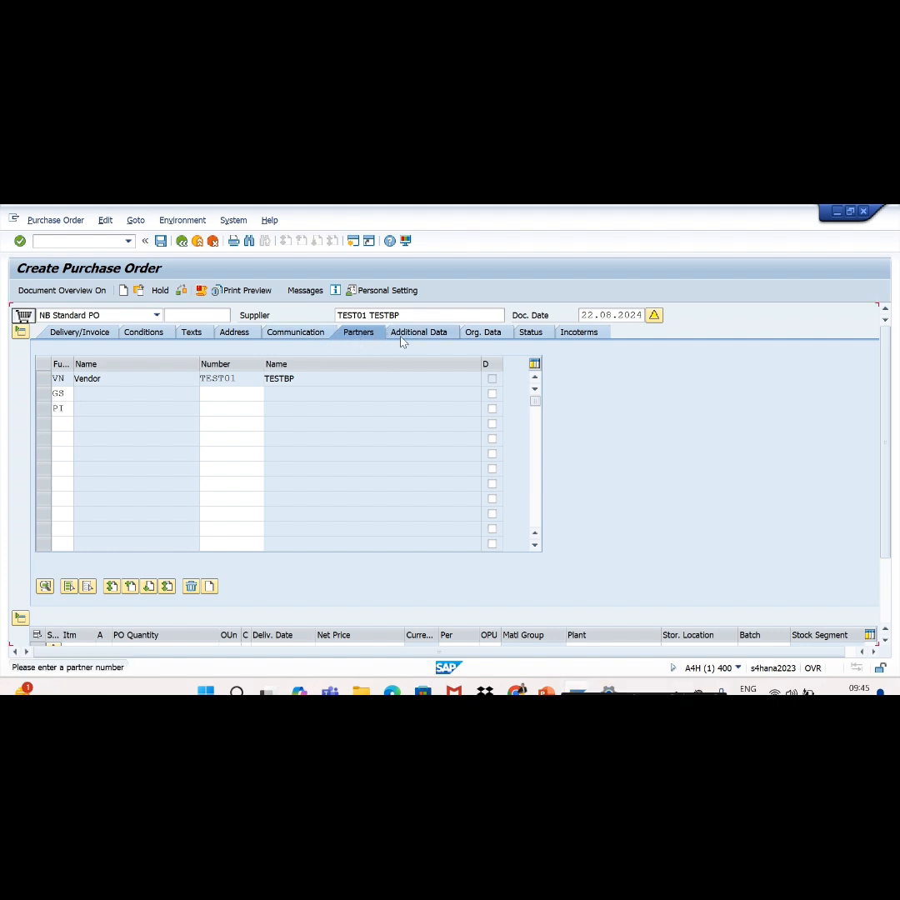
{"action": "left_click", "coordinate": [67, 407]}
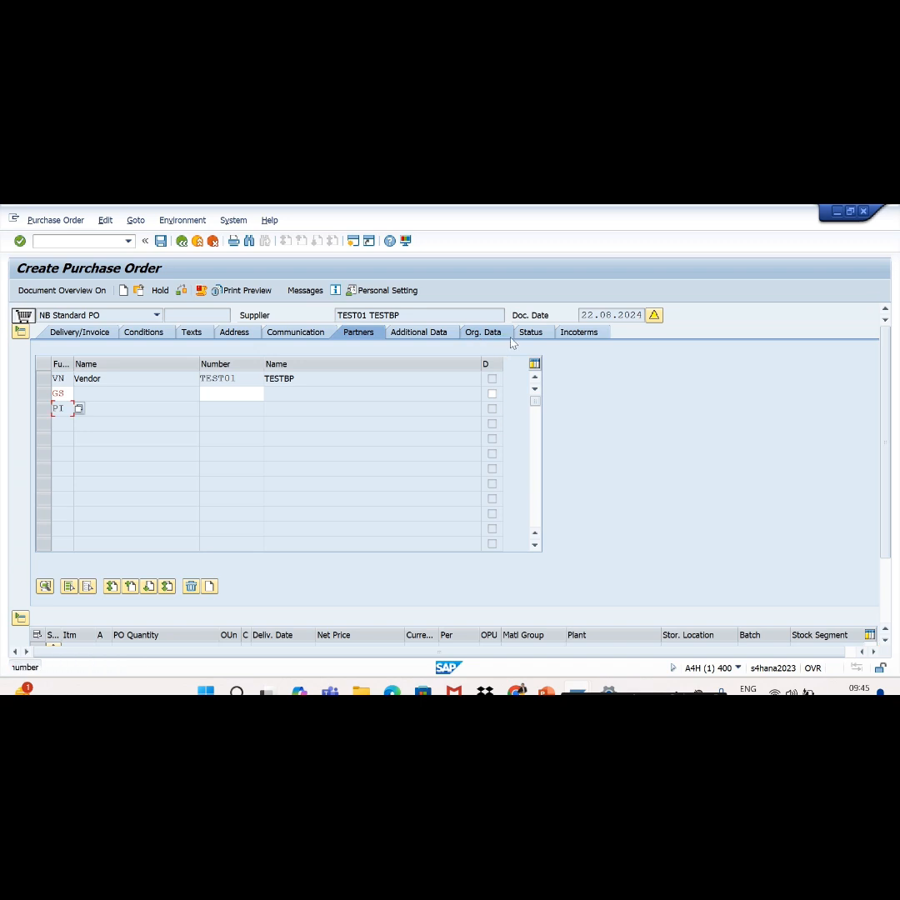
{"action": "left_click", "coordinate": [350, 334]}
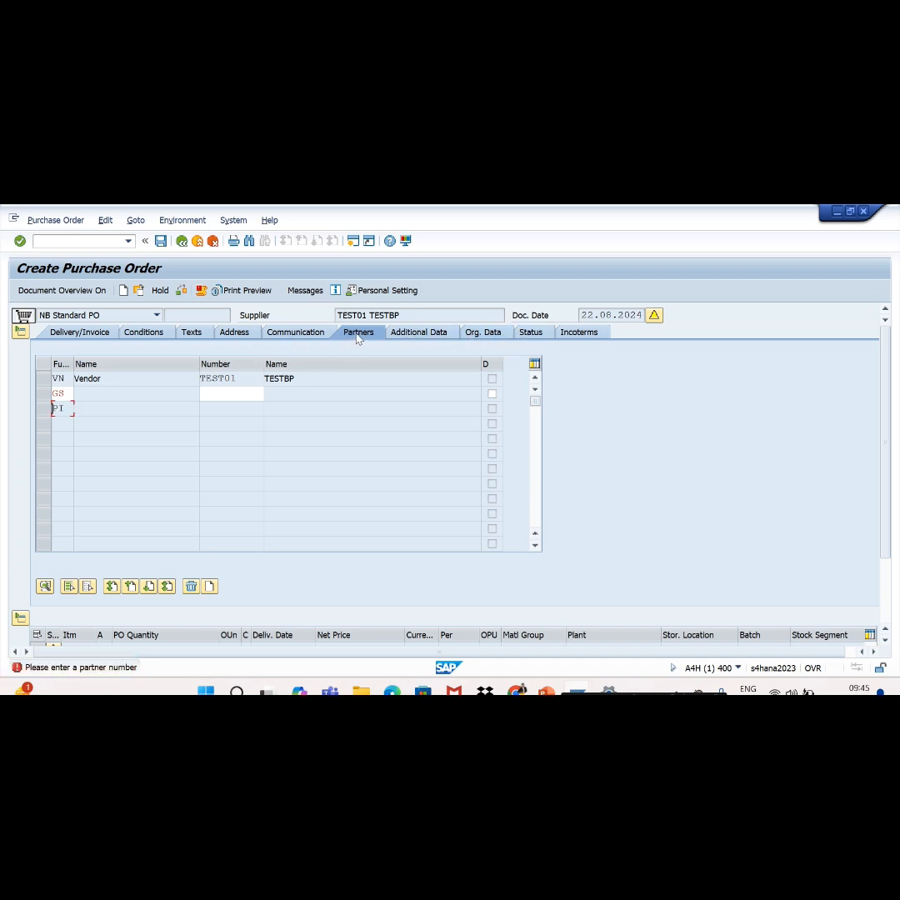
Step: Try to re-enter partner function GS with the vendor's own partner number and confirm it
{"action": "left_click", "coordinate": [69, 392]}
{"action": "key", "text": "BackSpace"}
{"action": "key", "text": "BackSpace"}
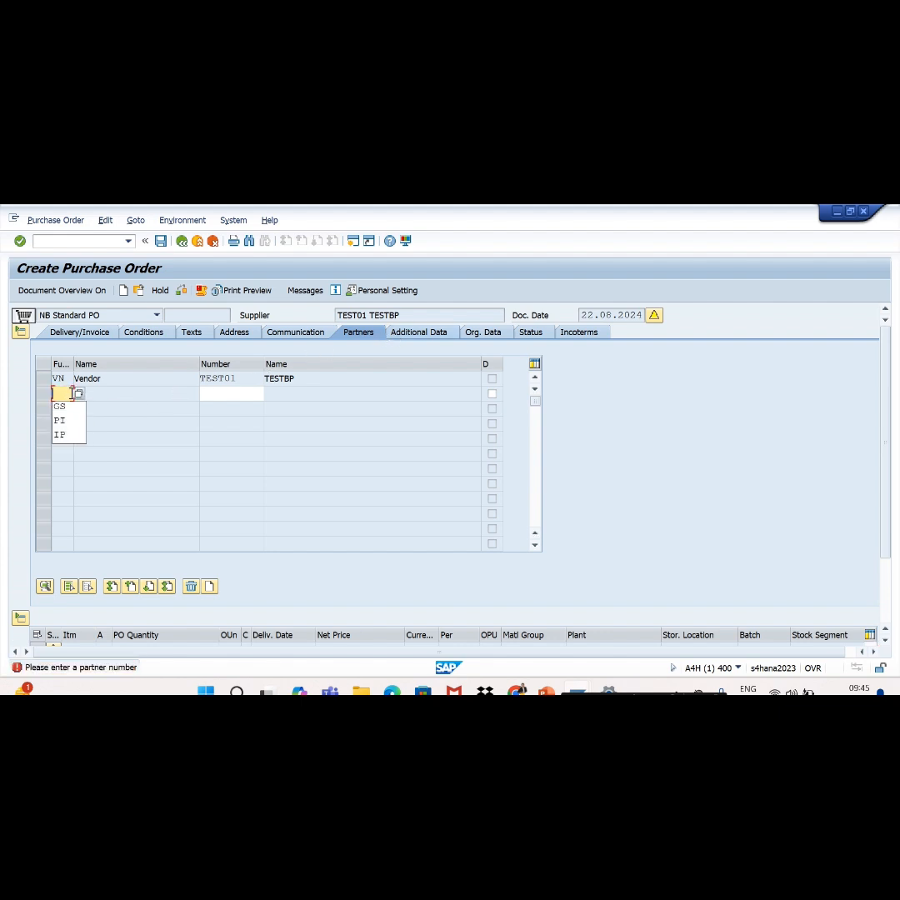
{"action": "left_click", "coordinate": [143, 408]}
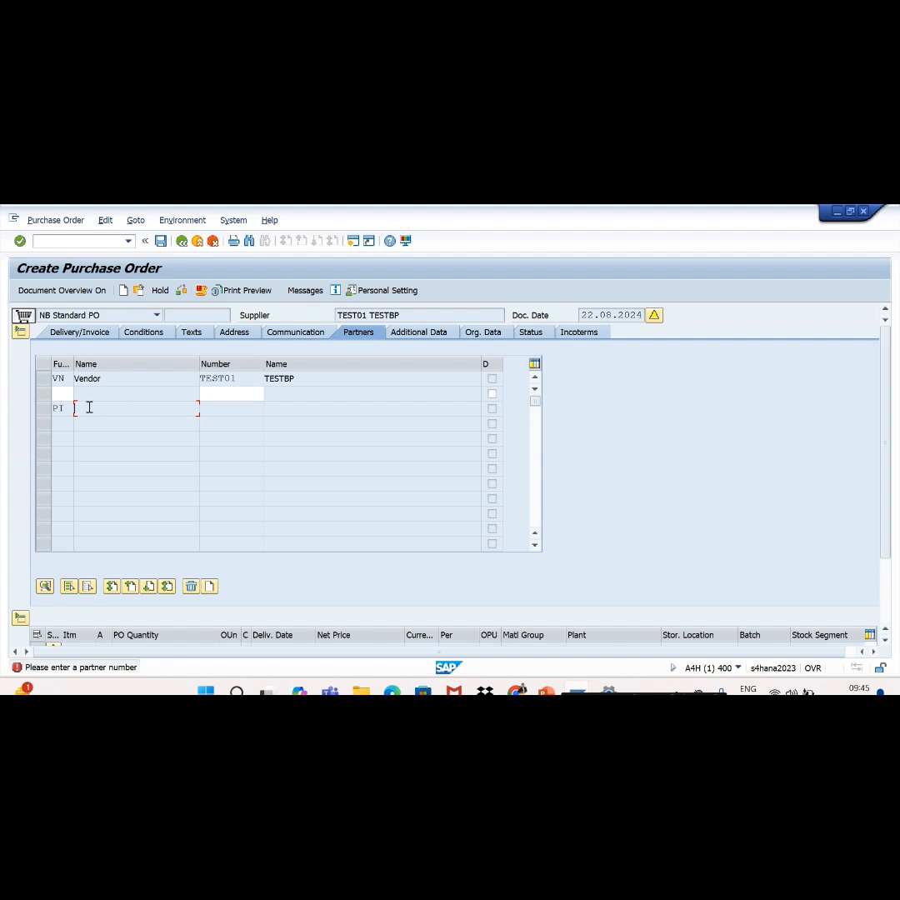
{"action": "left_click", "coordinate": [63, 392]}
{"action": "type", "text": "gs"}
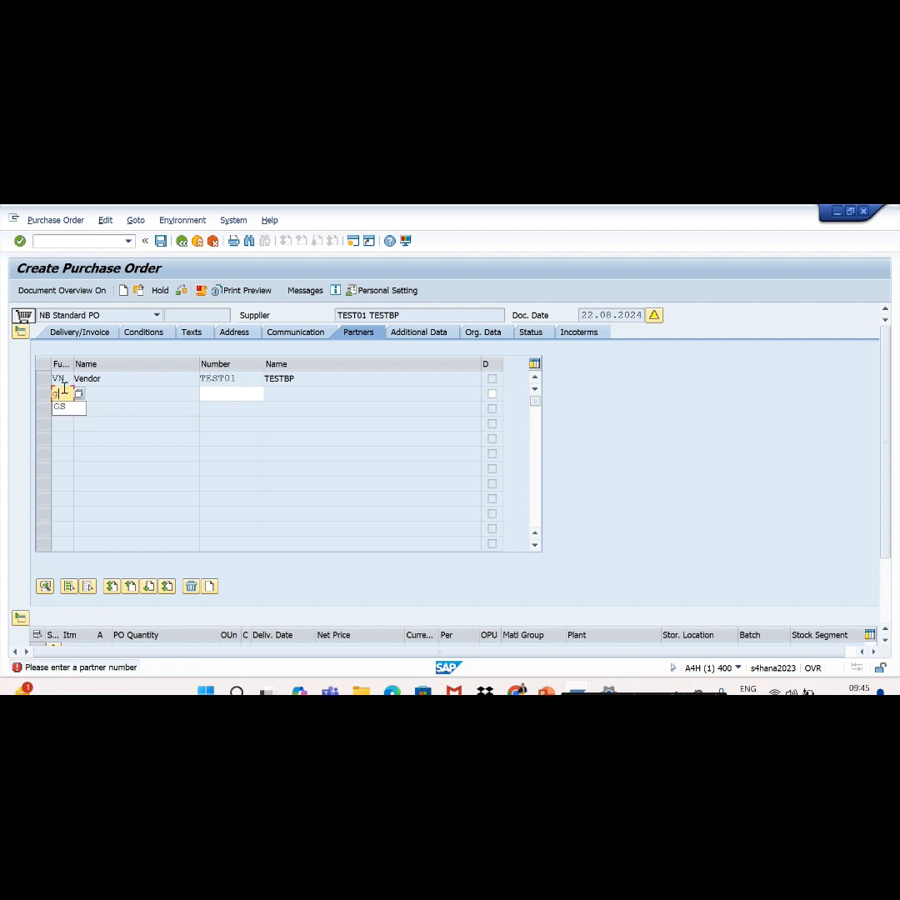
{"action": "left_click", "coordinate": [212, 394]}
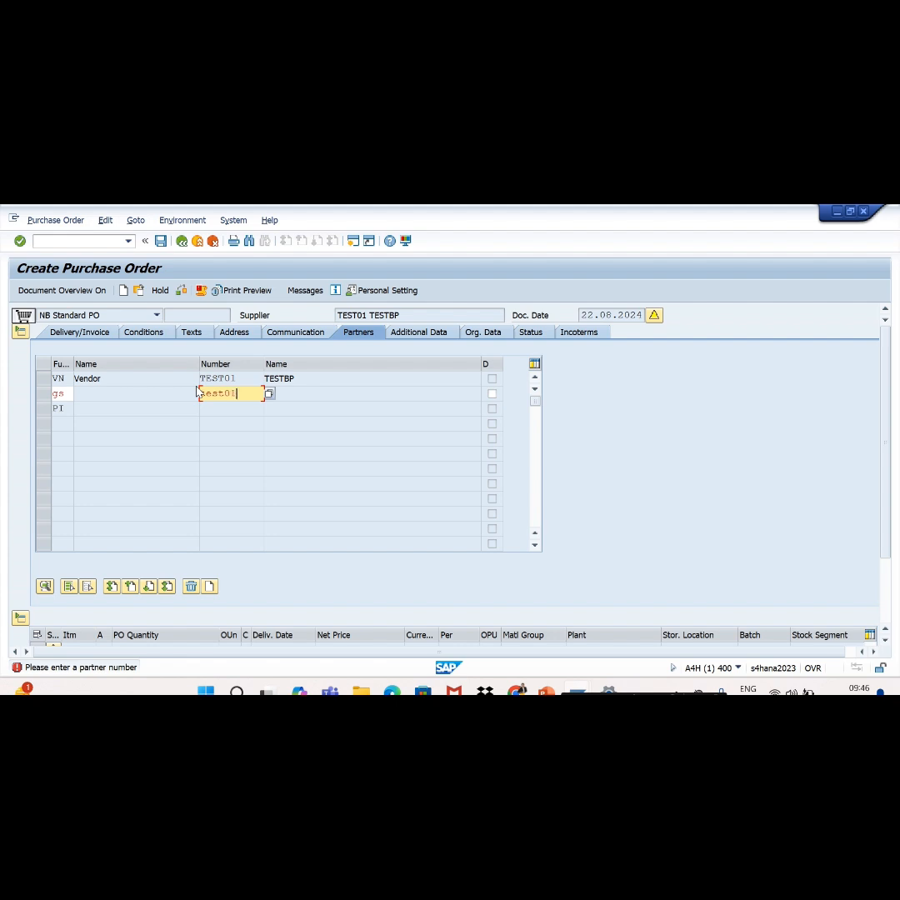
{"action": "key", "text": "Return"}
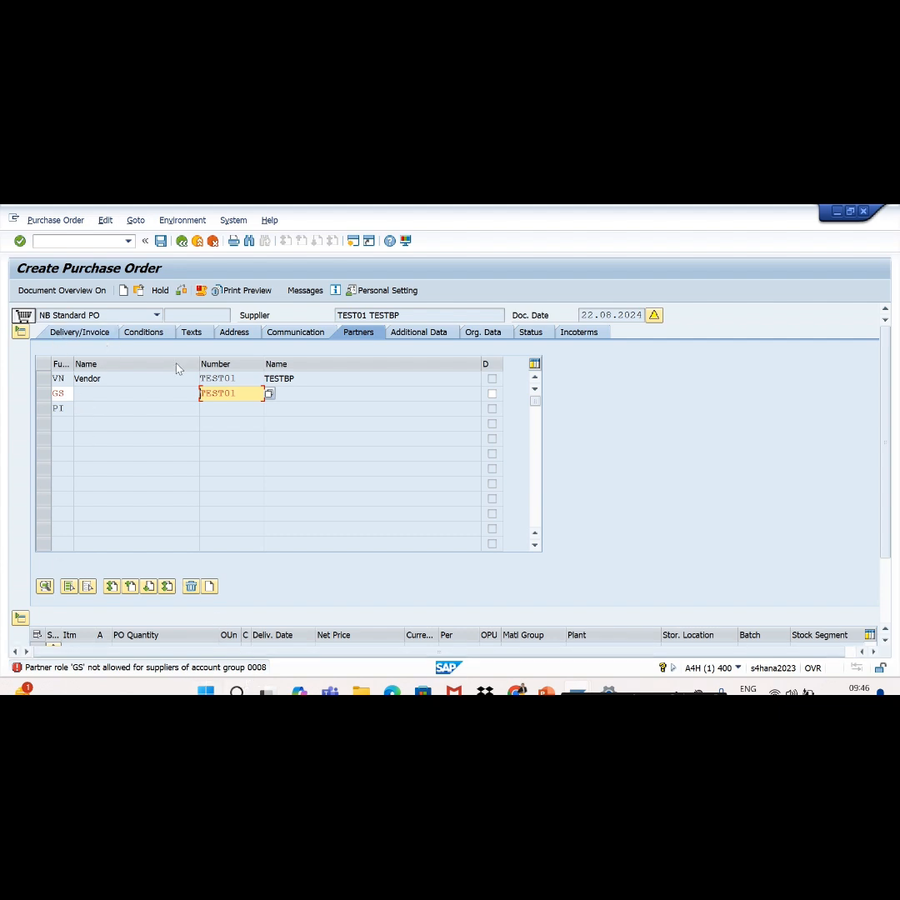
Step: Abandon the GS partner entry and start over with a blank standard PO in Create Purchase Order
{"action": "left_click", "coordinate": [43, 392]}
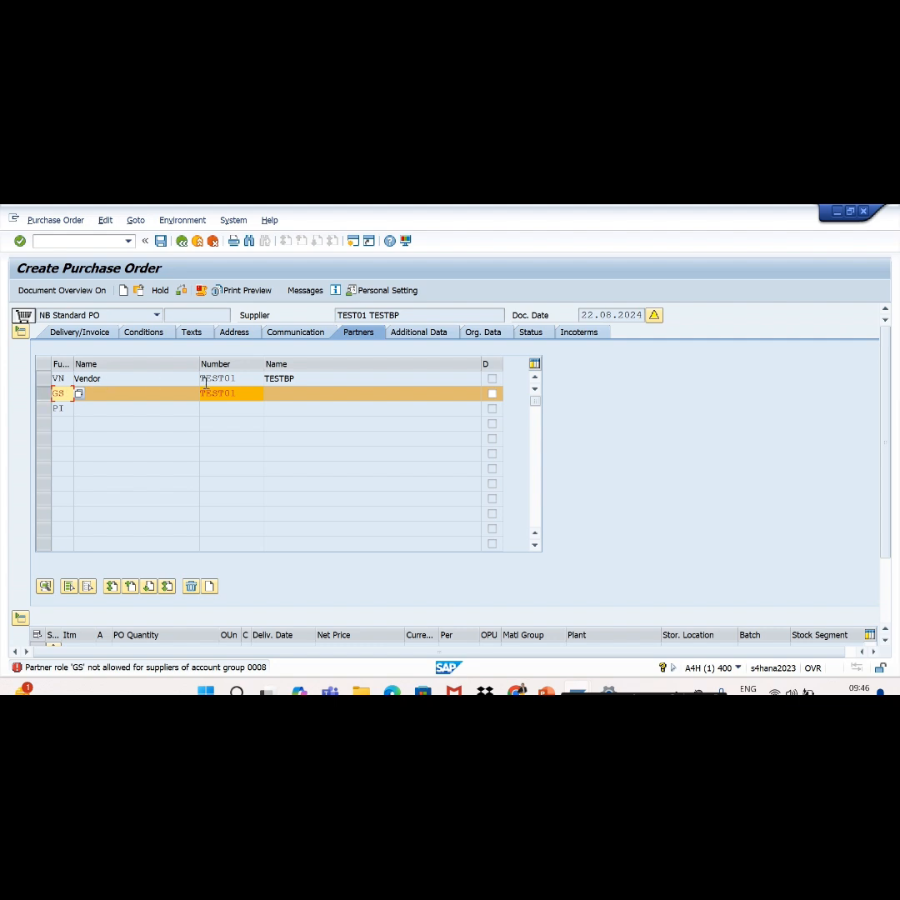
{"action": "key", "text": "Return"}
{"action": "key", "text": "Return"}
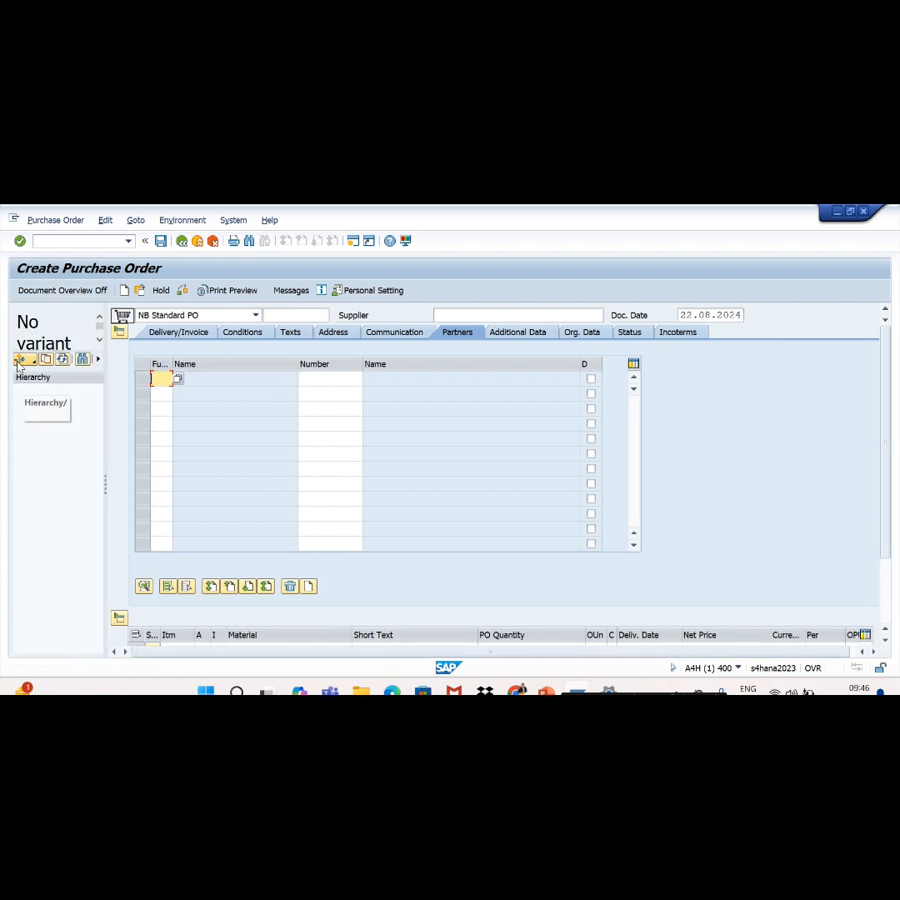
Step: Select My purchase orders as the selection variant of the document overview
{"action": "left_click", "coordinate": [22, 359]}
{"action": "left_click", "coordinate": [57, 471]}
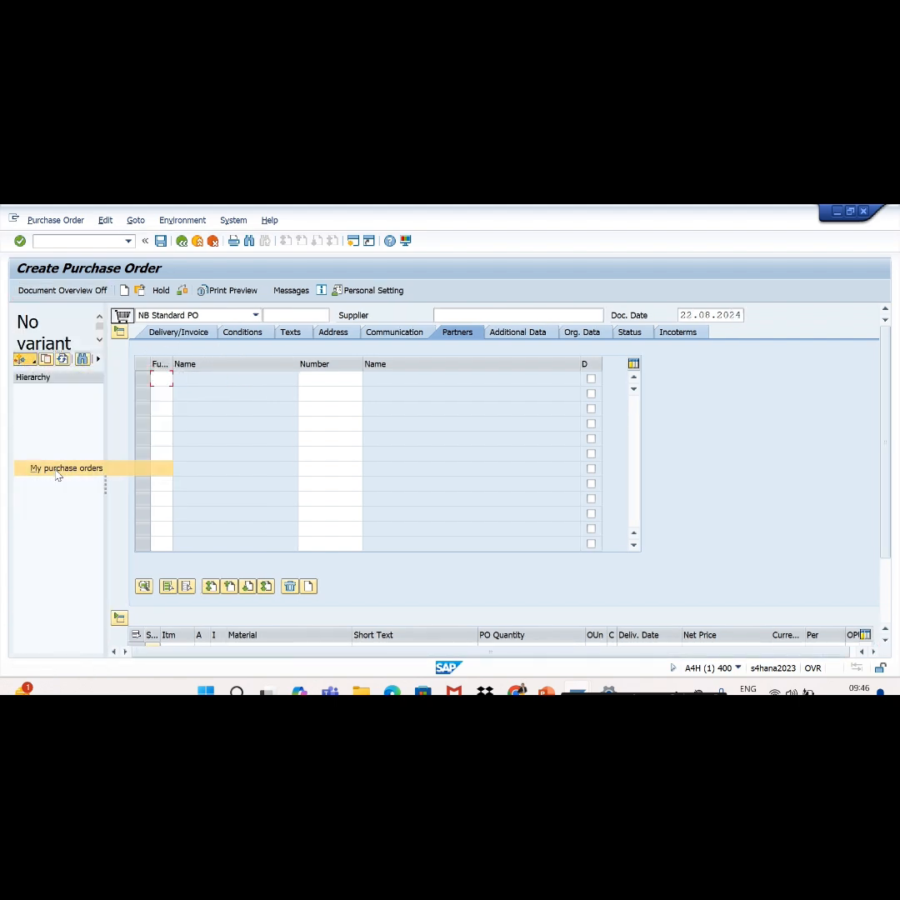
Step: Adopt the purchase order listed in the document overview into the new PO and review its header additional and organizational data
{"action": "double_click", "coordinate": [58, 389]}
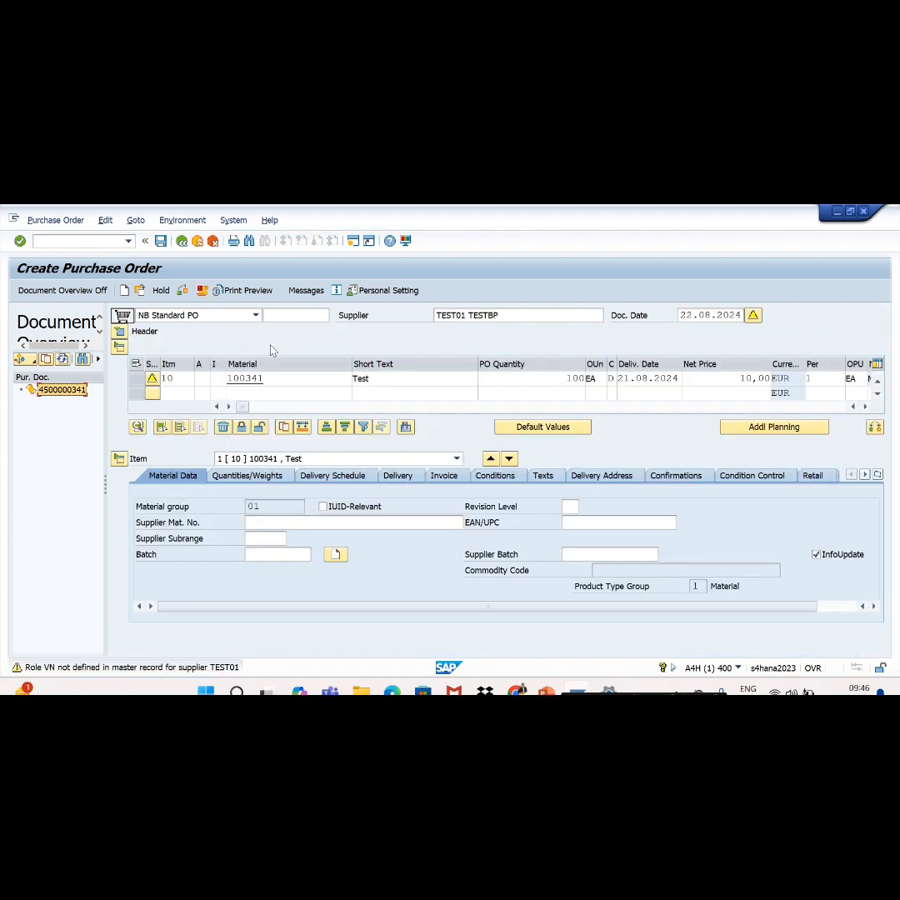
{"action": "left_click", "coordinate": [121, 333]}
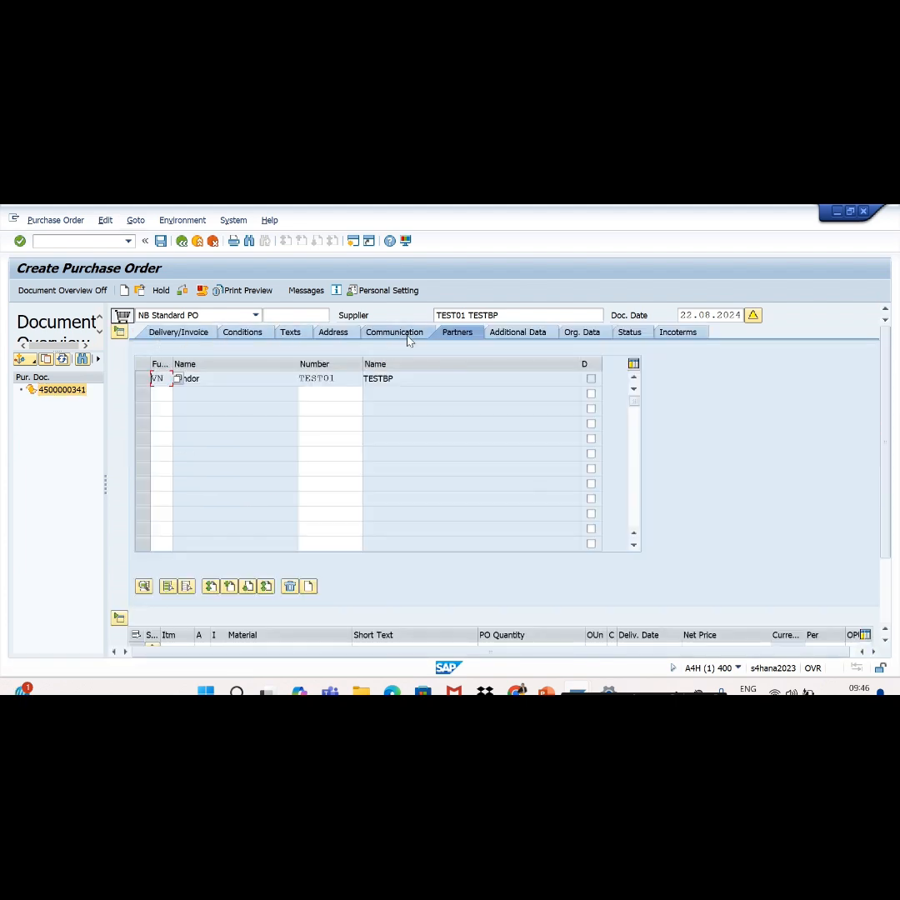
{"action": "left_click", "coordinate": [506, 339]}
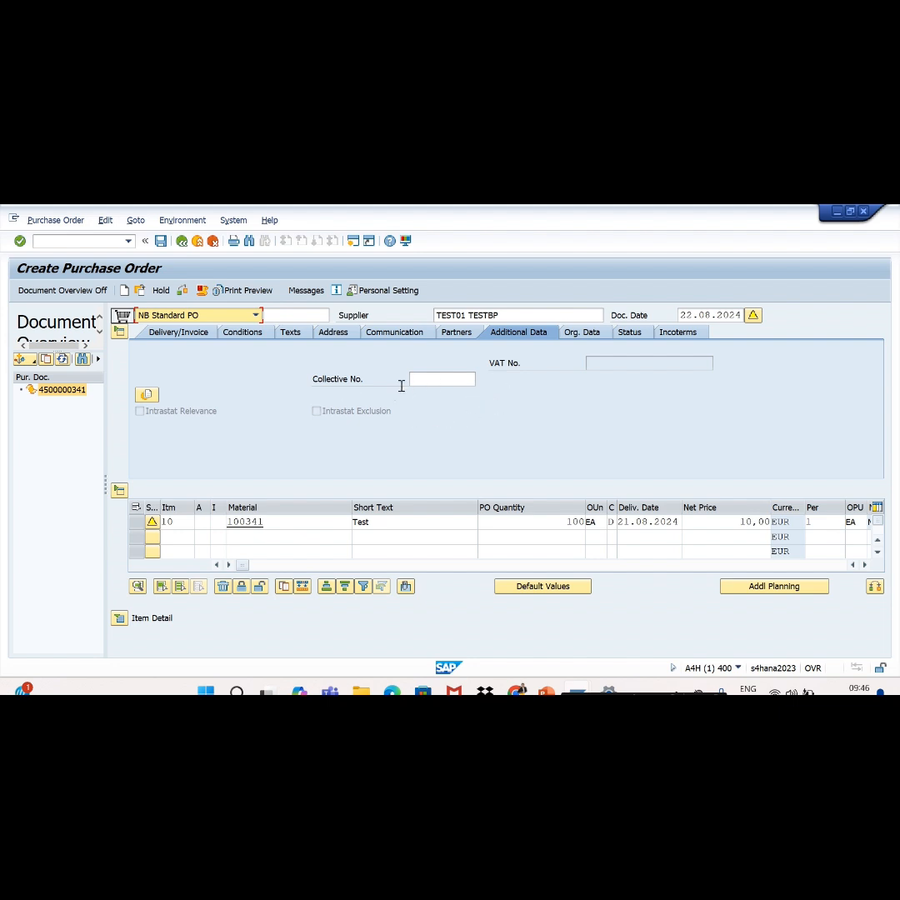
{"action": "left_click", "coordinate": [573, 335]}
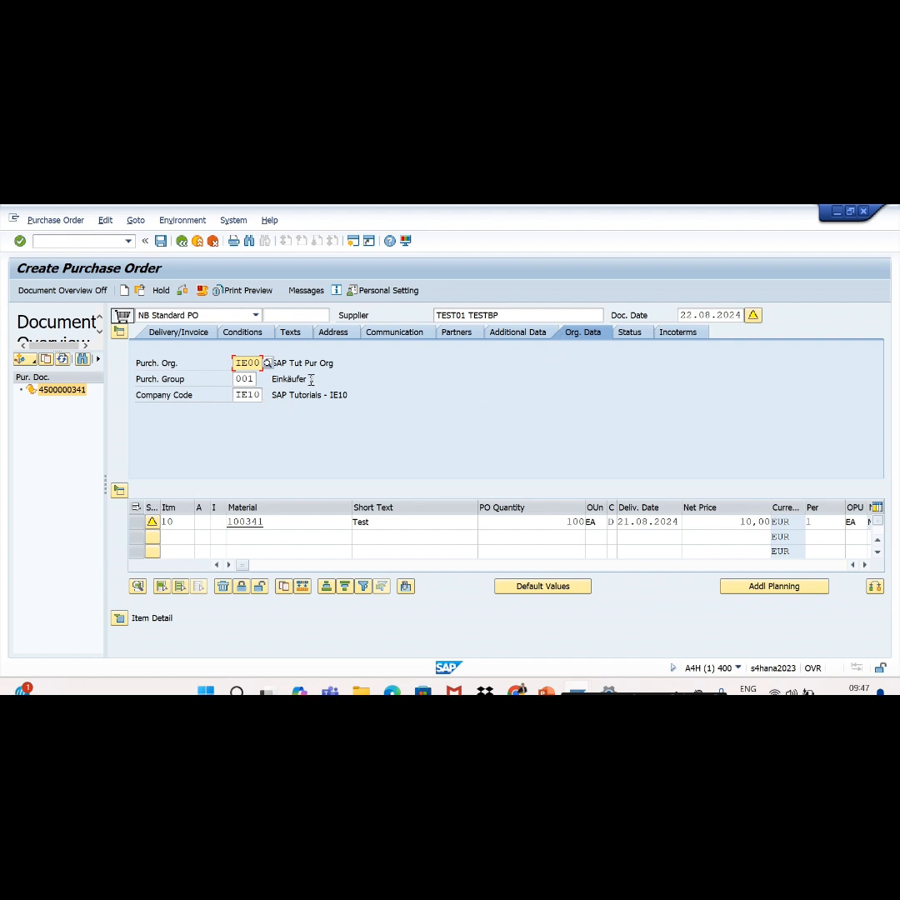
Step: Examine the header's ordered and delivered status figures and its pricing conditions
{"action": "left_click", "coordinate": [628, 334]}
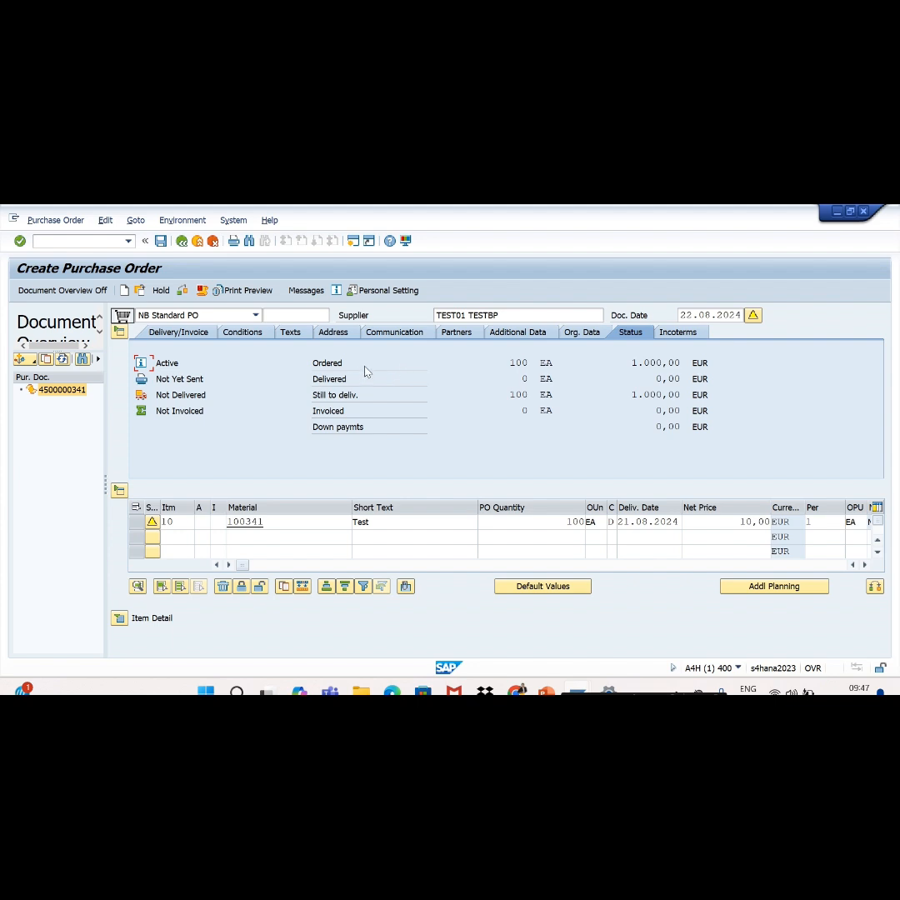
{"action": "left_click_drag", "start_coordinate": [510, 364], "coordinate": [529, 363]}
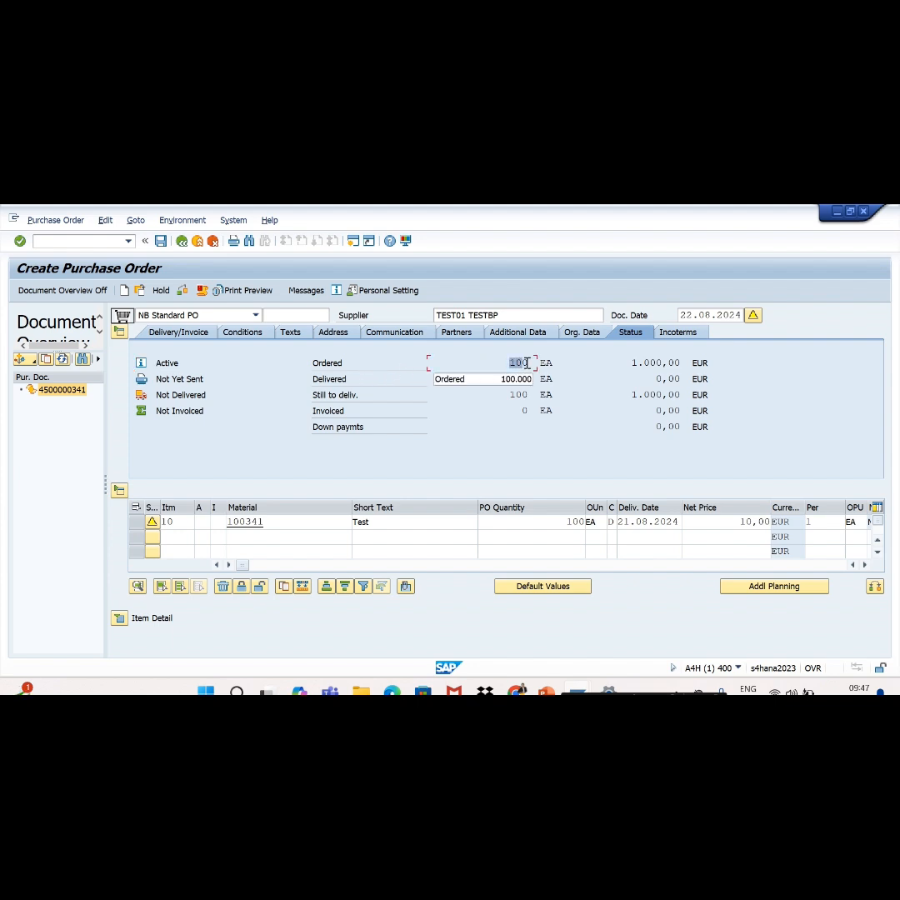
{"action": "left_click", "coordinate": [353, 381]}
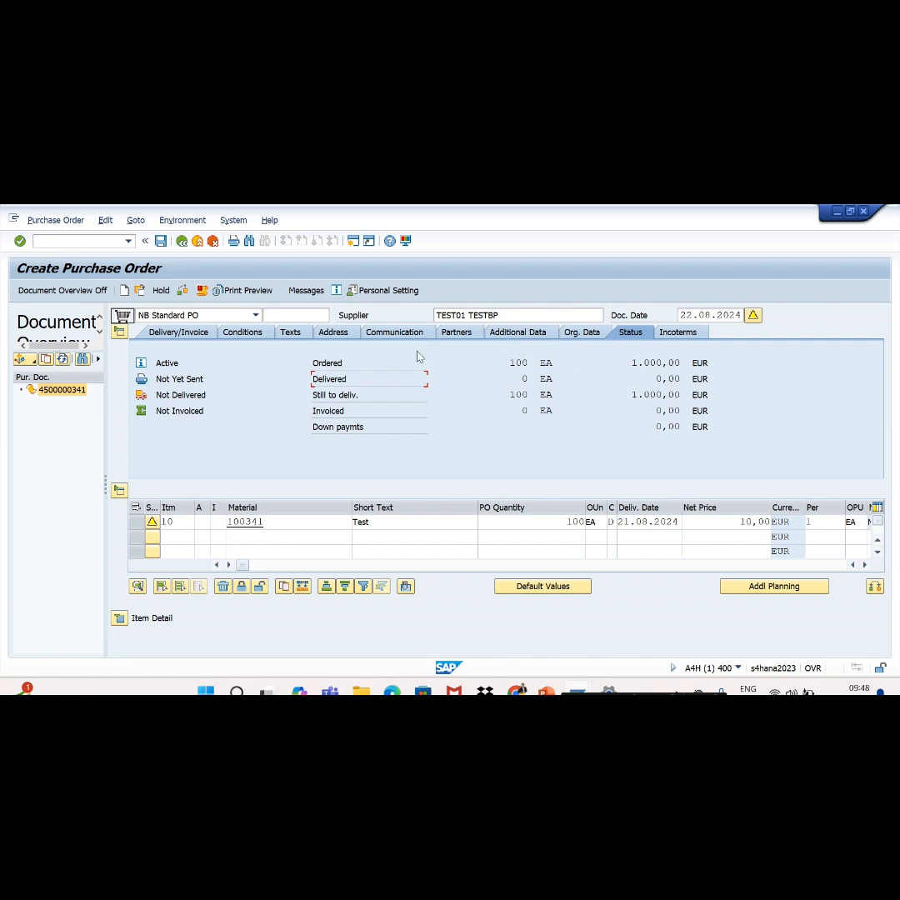
{"action": "left_click", "coordinate": [265, 333]}
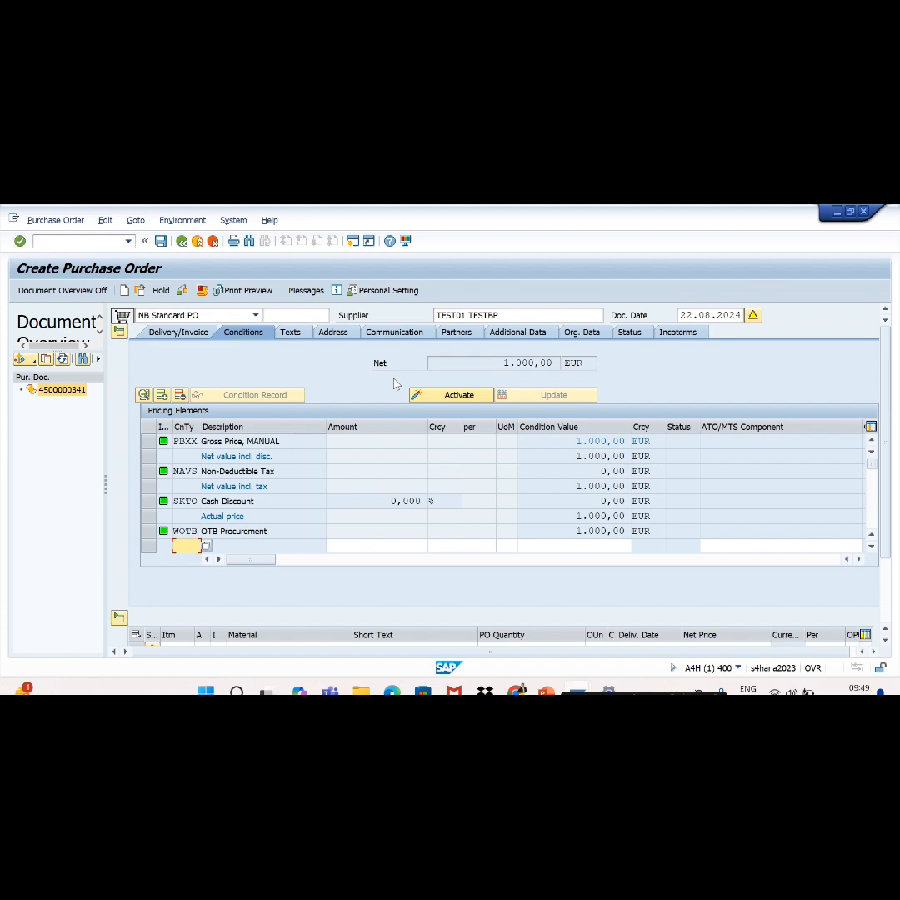
Step: Review the header's Incoterms version, Incoterms and both location fields, and attempt to collapse the header
{"action": "left_click", "coordinate": [668, 334]}
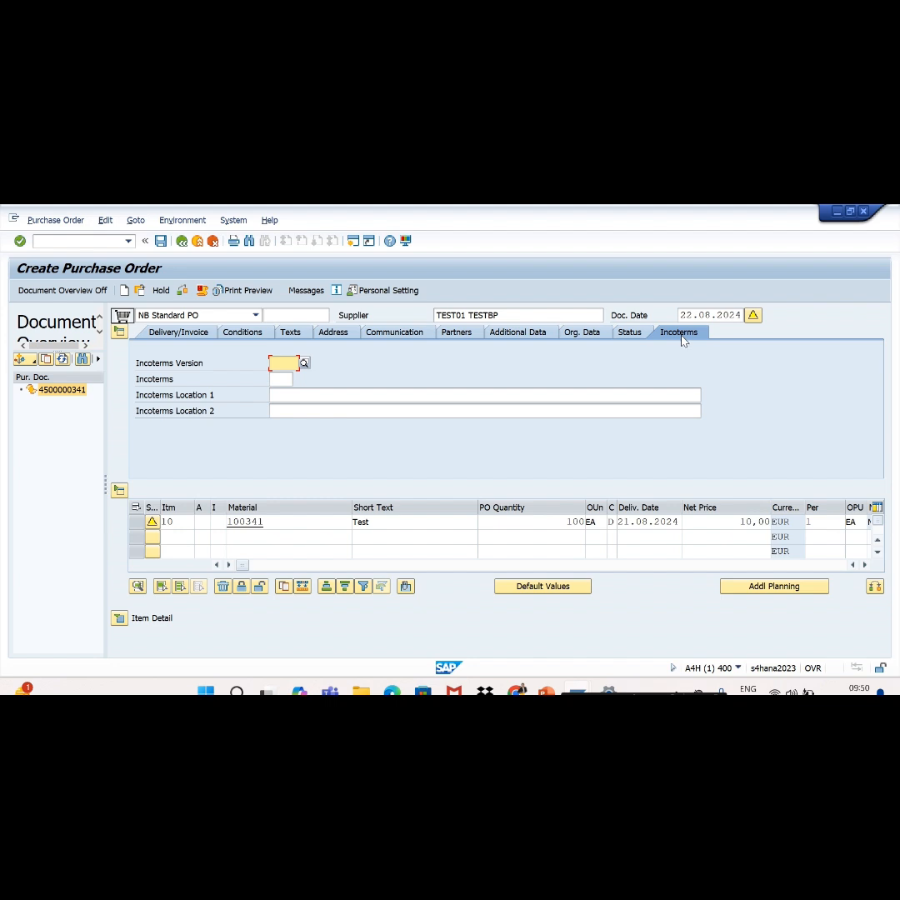
{"action": "left_click", "coordinate": [280, 381]}
{"action": "left_click", "coordinate": [287, 395]}
{"action": "left_click", "coordinate": [292, 411]}
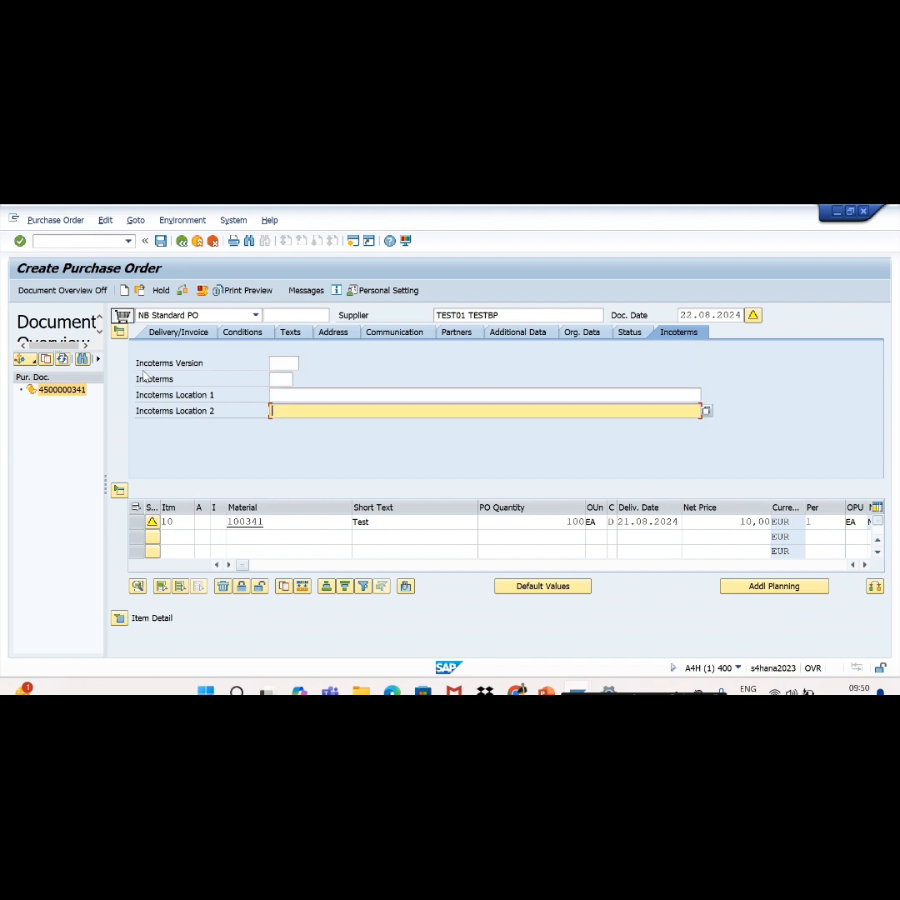
{"action": "left_click", "coordinate": [120, 331]}
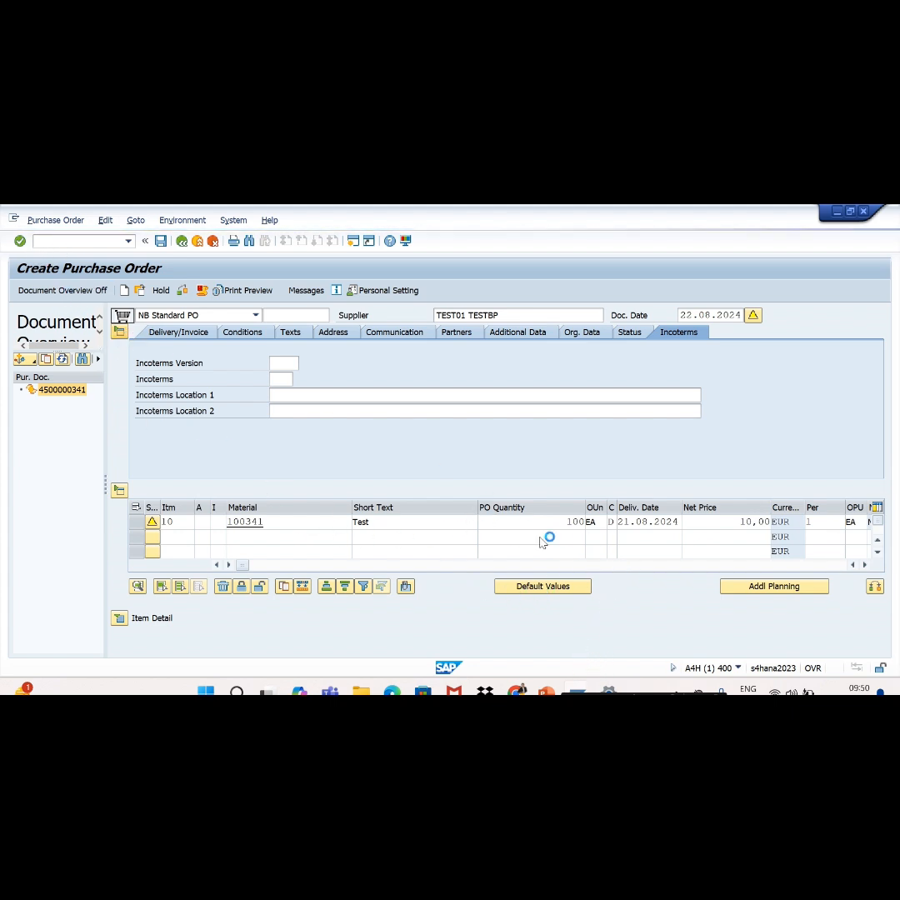
Step: Switch to SAP Logon and open a new logon screen for the s4hana2023 system
{"action": "key", "text": "alt+Tab"}
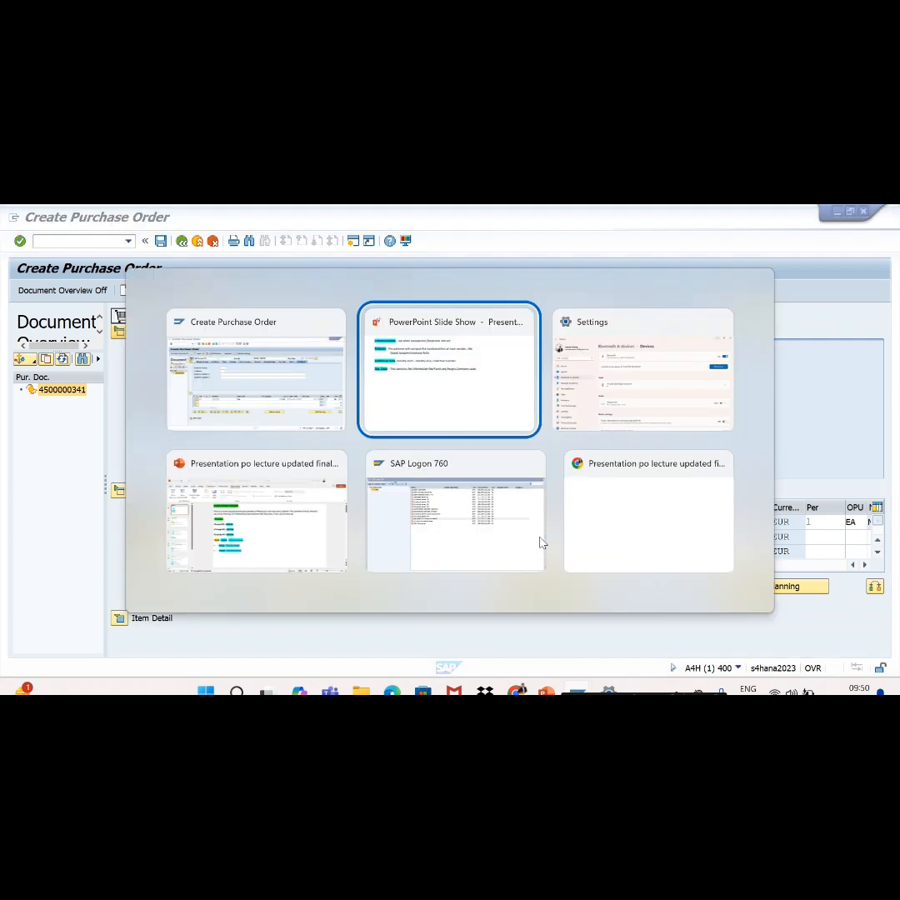
{"action": "key", "text": "alt+Tab"}
{"action": "key", "text": "alt+Tab"}
{"action": "key", "text": "alt+Tab"}
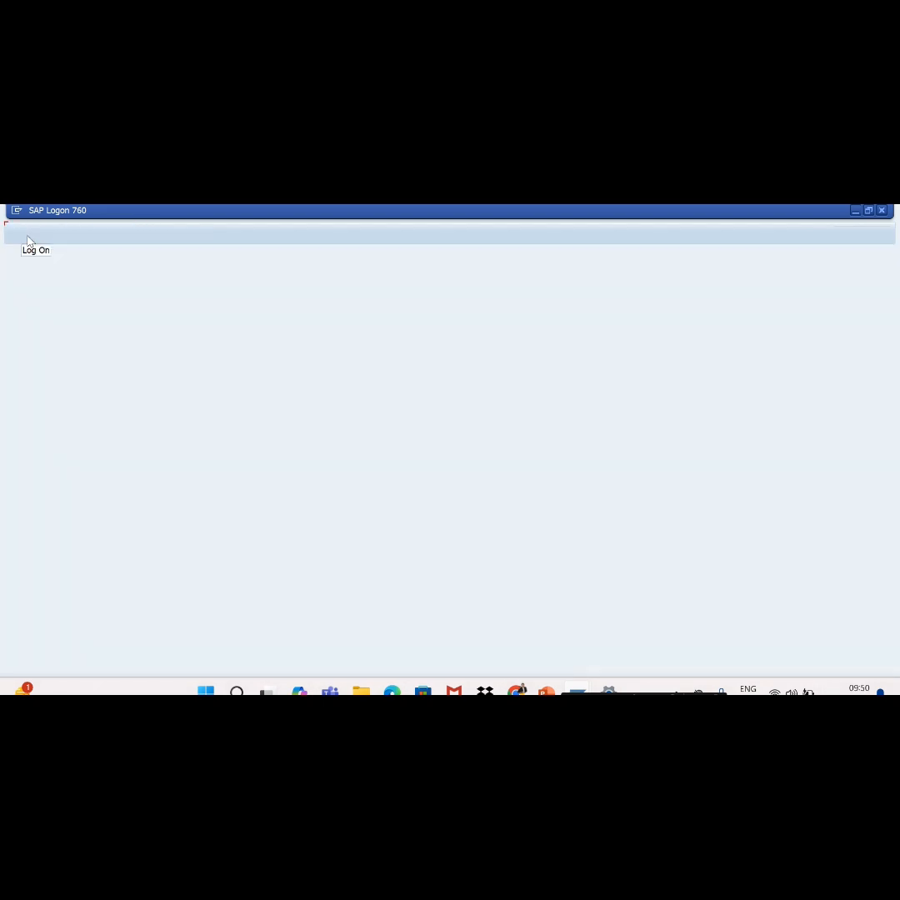
{"action": "left_click", "coordinate": [28, 235]}
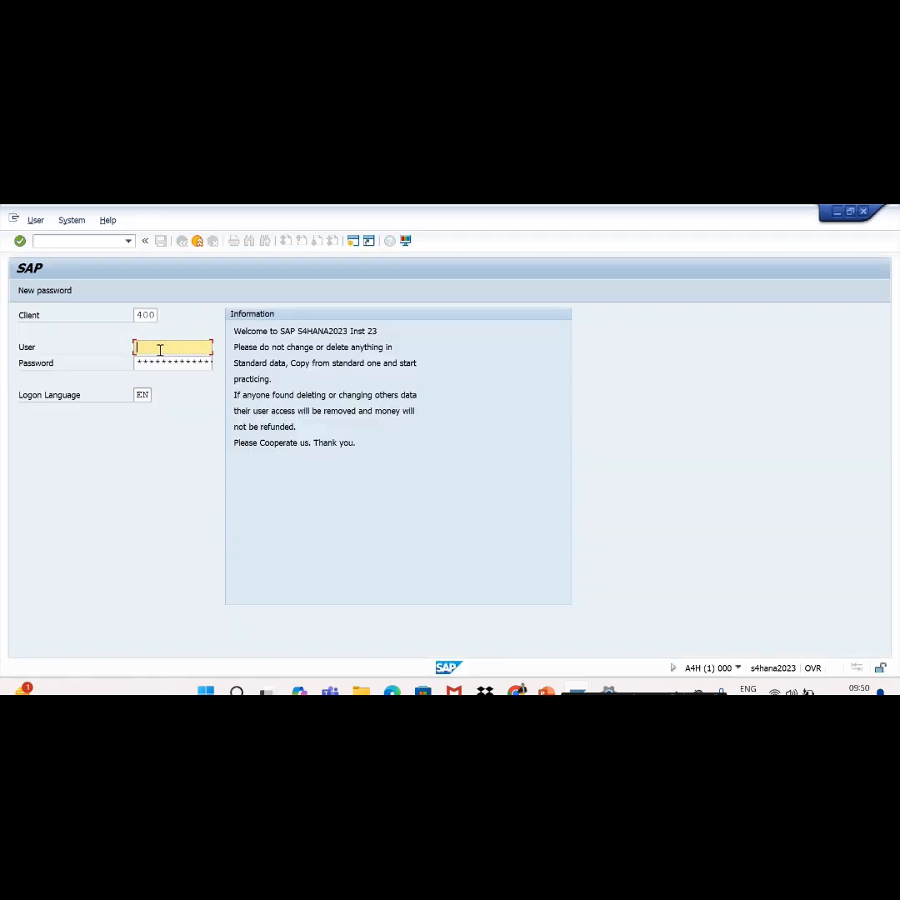
Step: Log on to client 400 with the user name and the account password
{"action": "left_click", "coordinate": [160, 350]}
{"action": "left_click", "coordinate": [158, 363]}
{"action": "left_click", "coordinate": [156, 362]}
{"action": "type", "text": "*"}
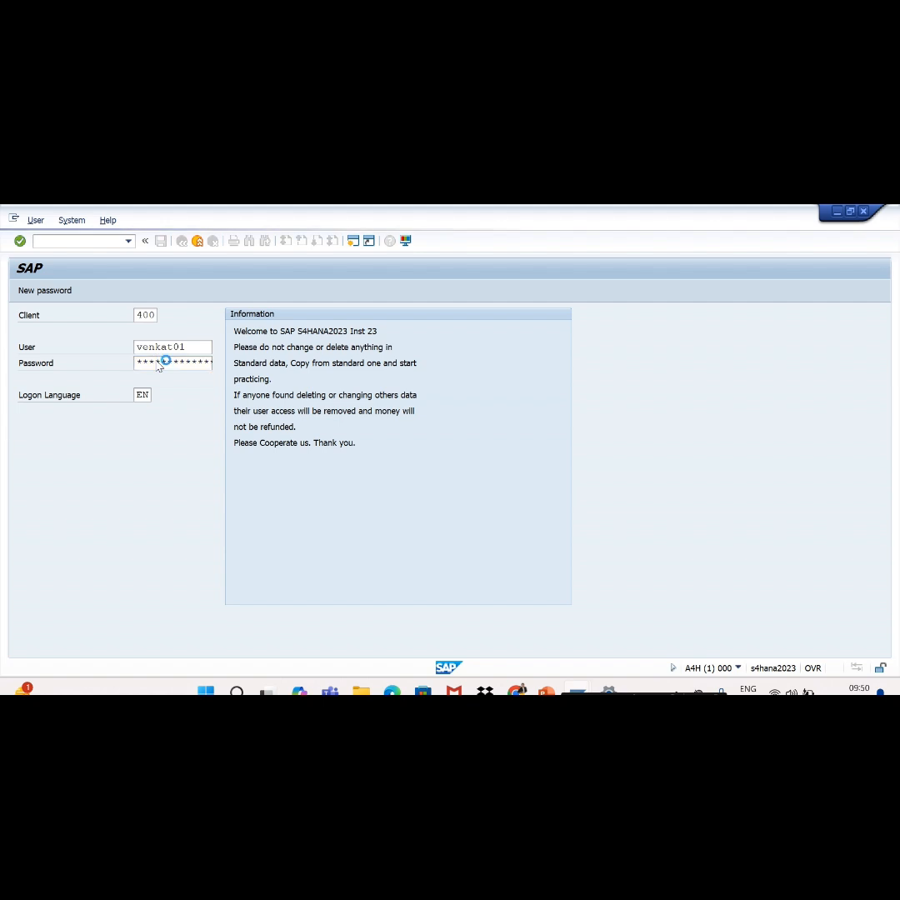
{"action": "key", "text": "Return"}
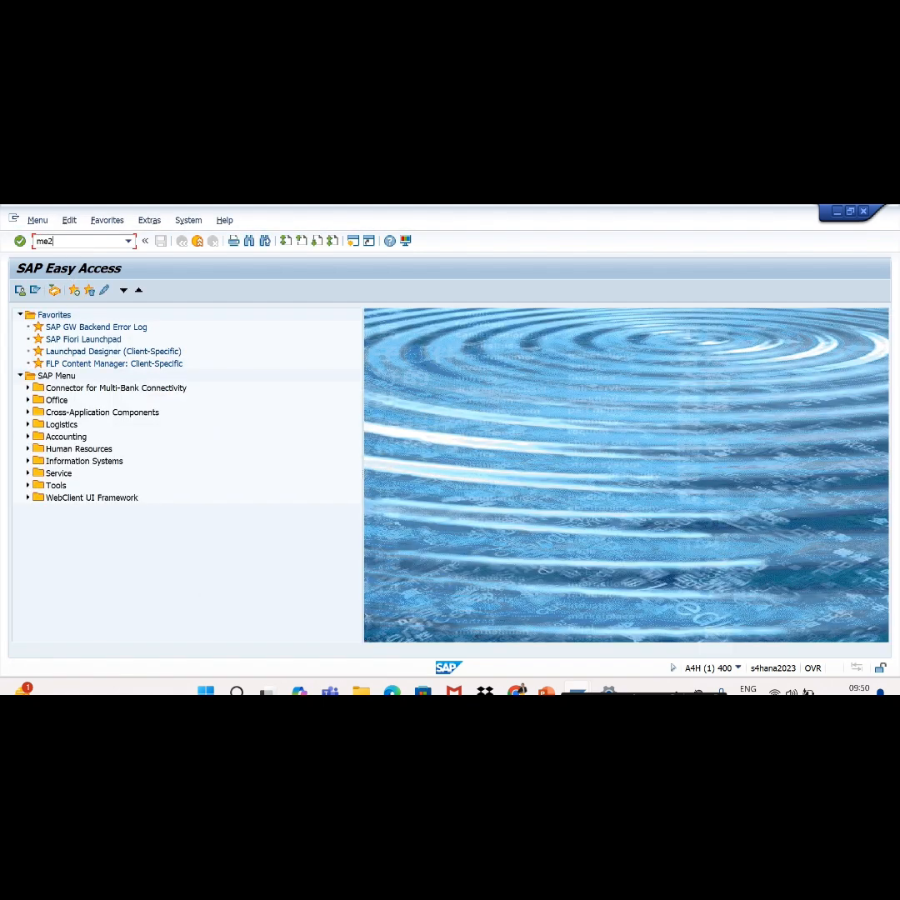
Step: Start transaction ME21N to create a purchase order
{"action": "left_click", "coordinate": [70, 245]}
{"action": "type", "text": "me21n"}
{"action": "key", "text": "Return"}
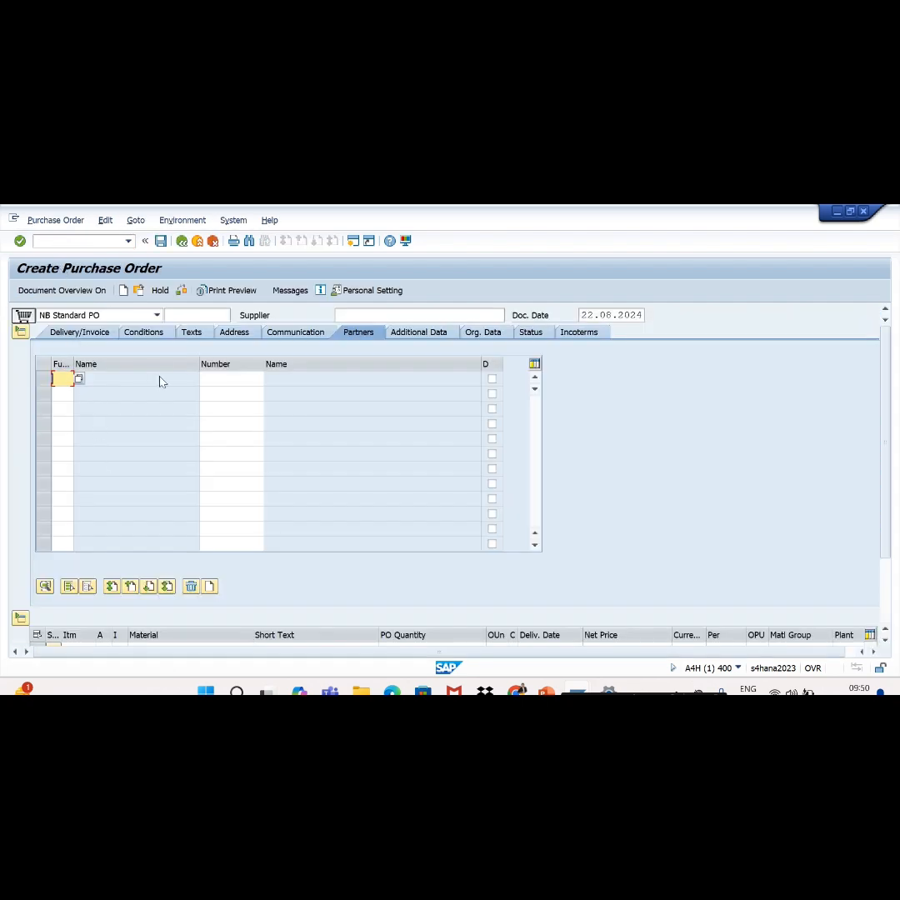
Step: Show the document overview with the My purchase orders variant and open the purchase order listed there
{"action": "left_click", "coordinate": [65, 290]}
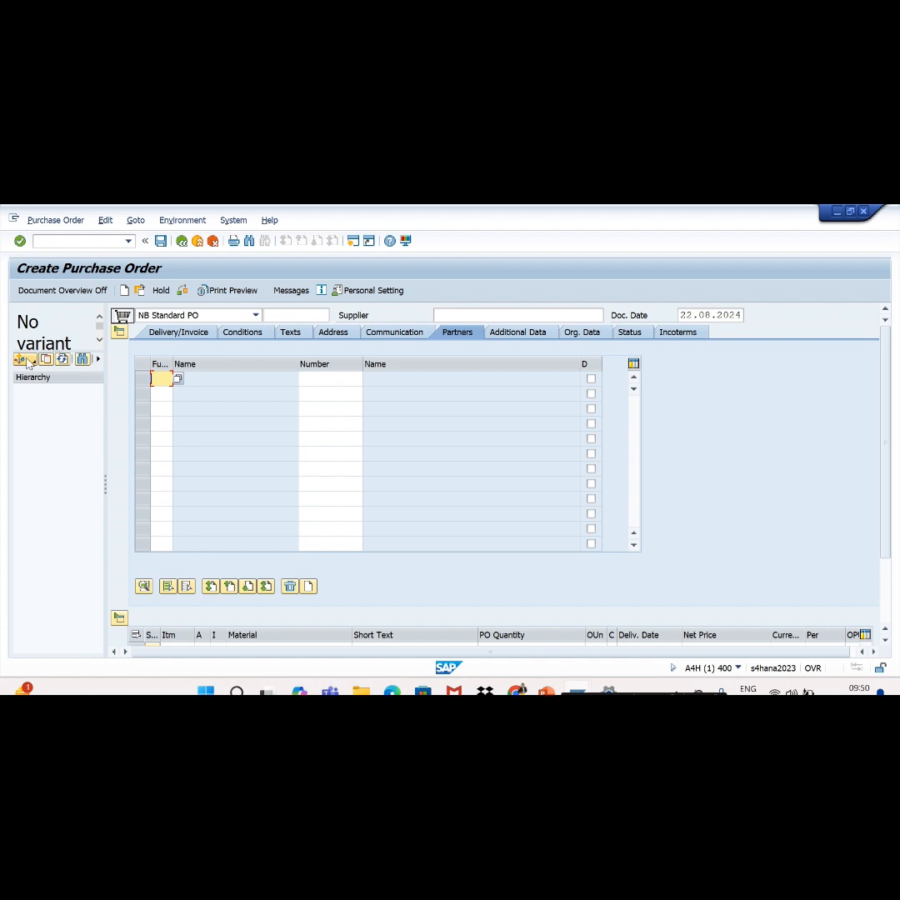
{"action": "left_click", "coordinate": [22, 359]}
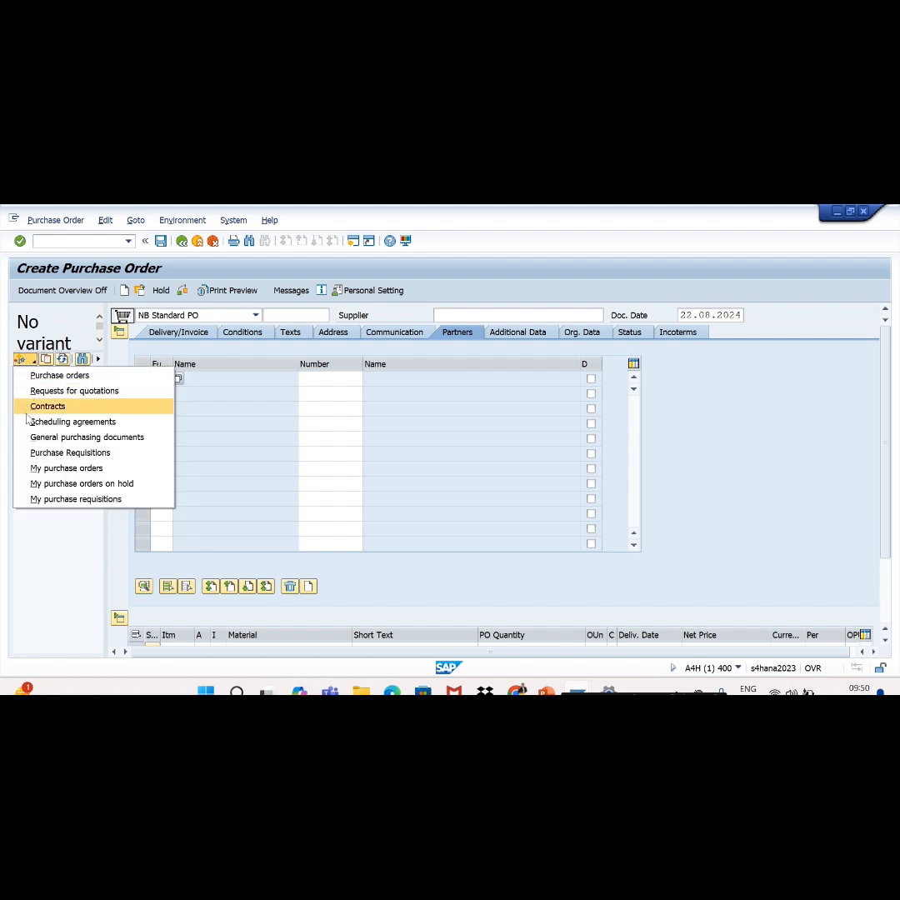
{"action": "left_click", "coordinate": [52, 468]}
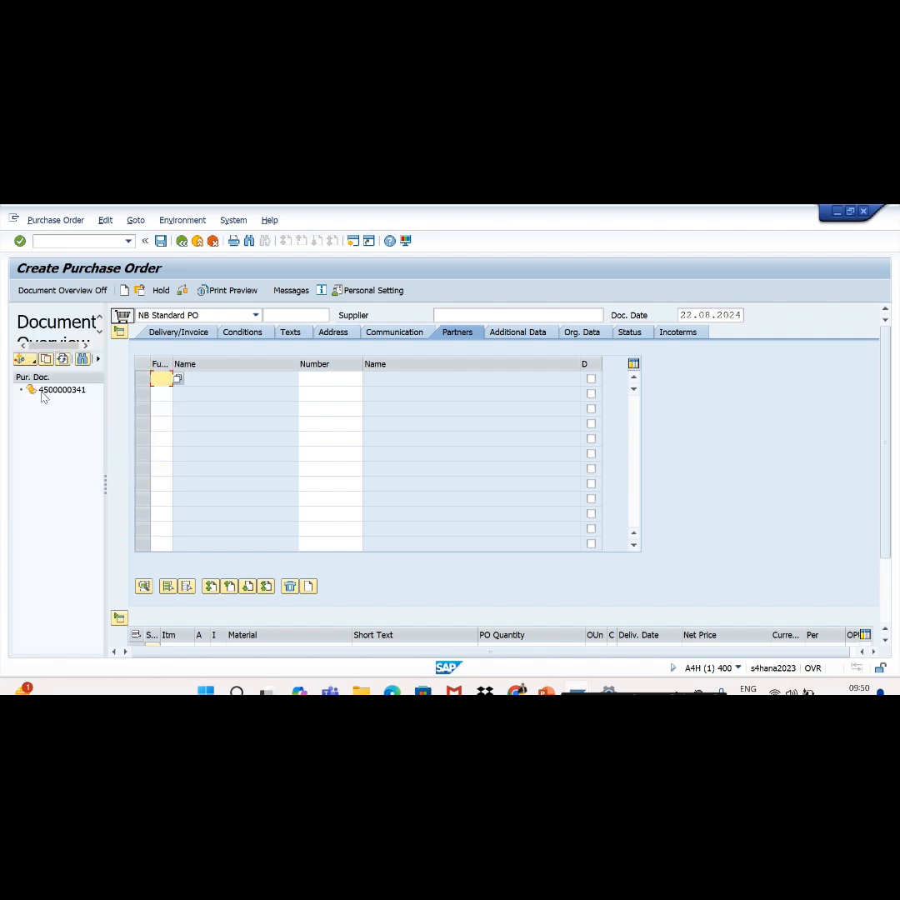
{"action": "left_click", "coordinate": [60, 389]}
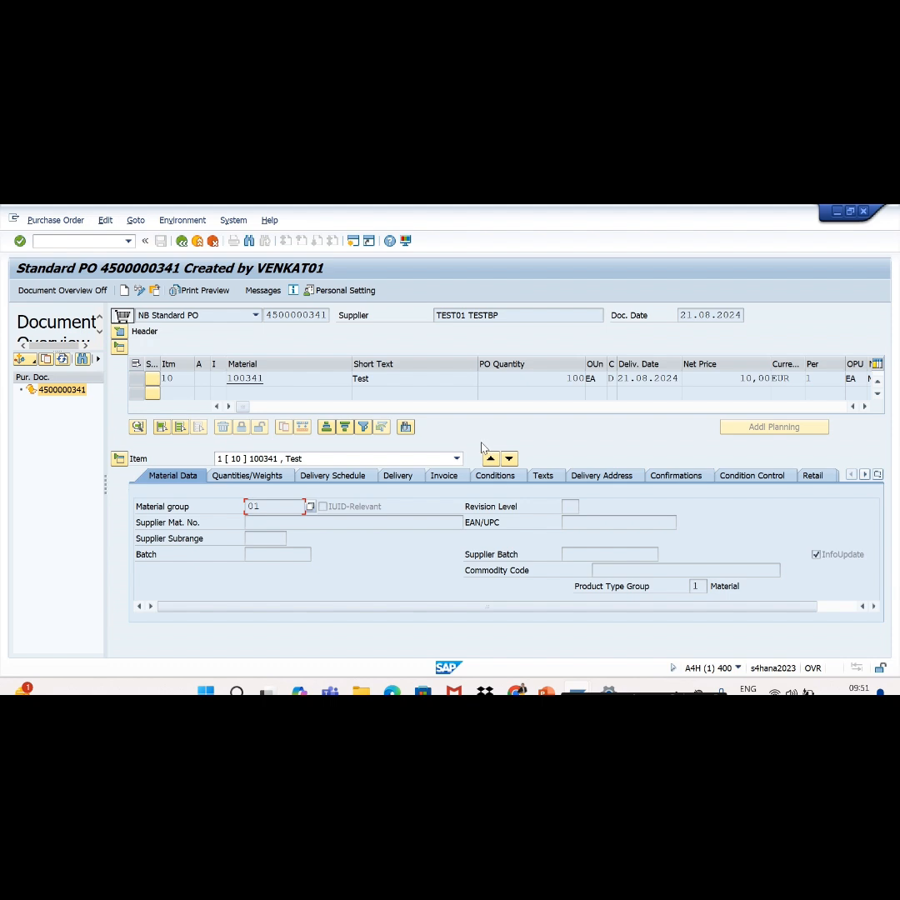
Step: Expand and collapse the header, collapse the item overview, and toggle the document overview off and on
{"action": "left_click", "coordinate": [120, 333]}
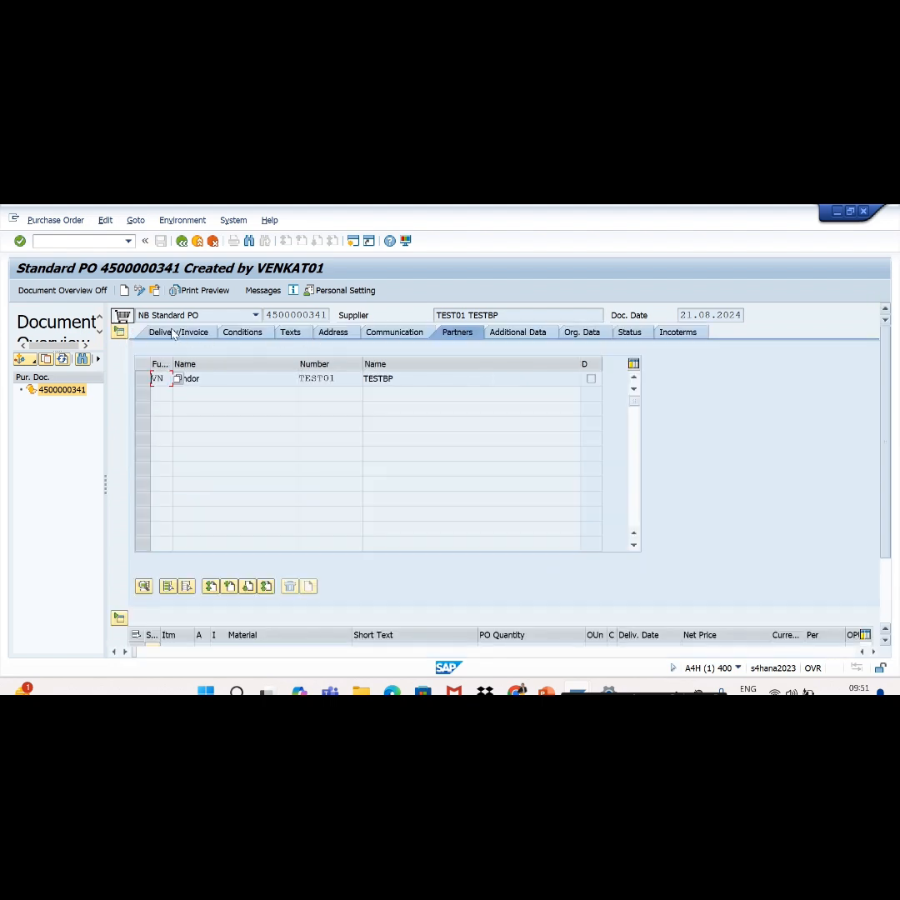
{"action": "left_click", "coordinate": [119, 333]}
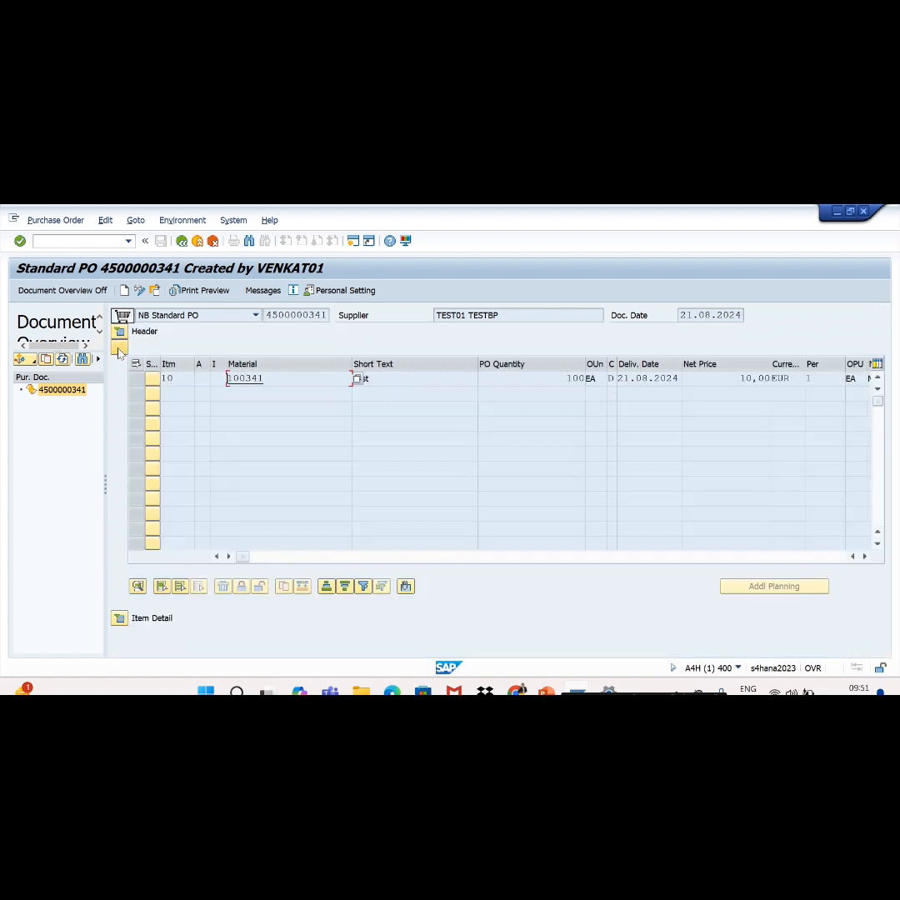
{"action": "left_click", "coordinate": [120, 347]}
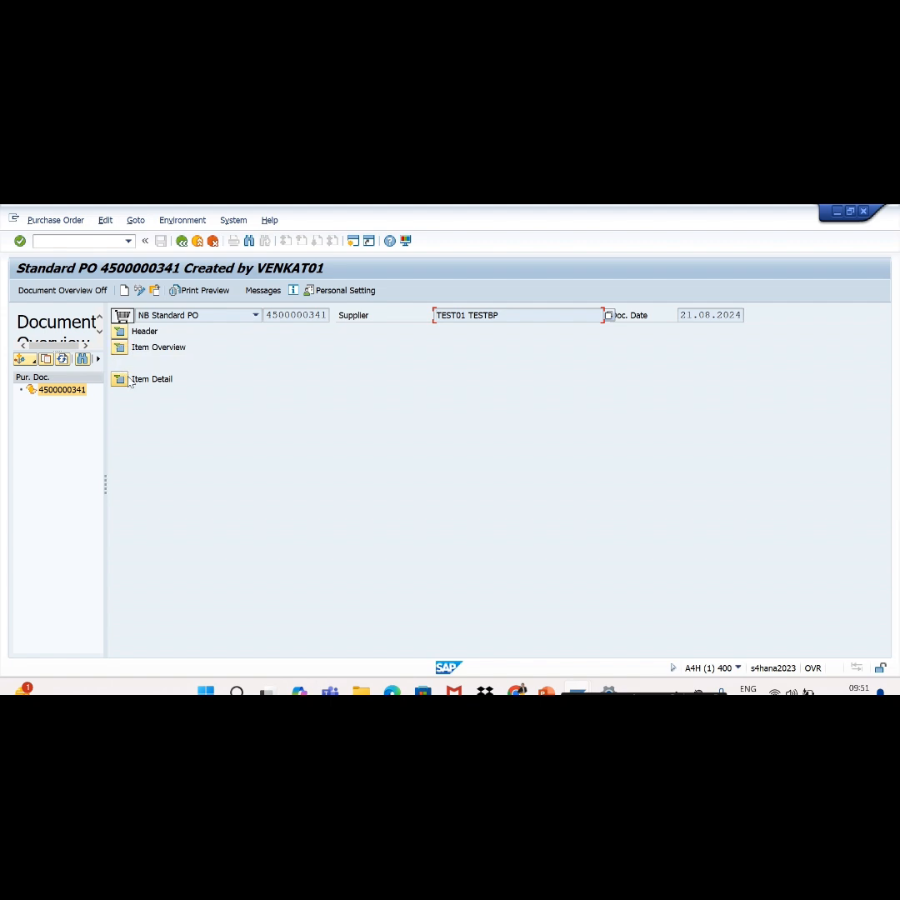
{"action": "left_click", "coordinate": [37, 291]}
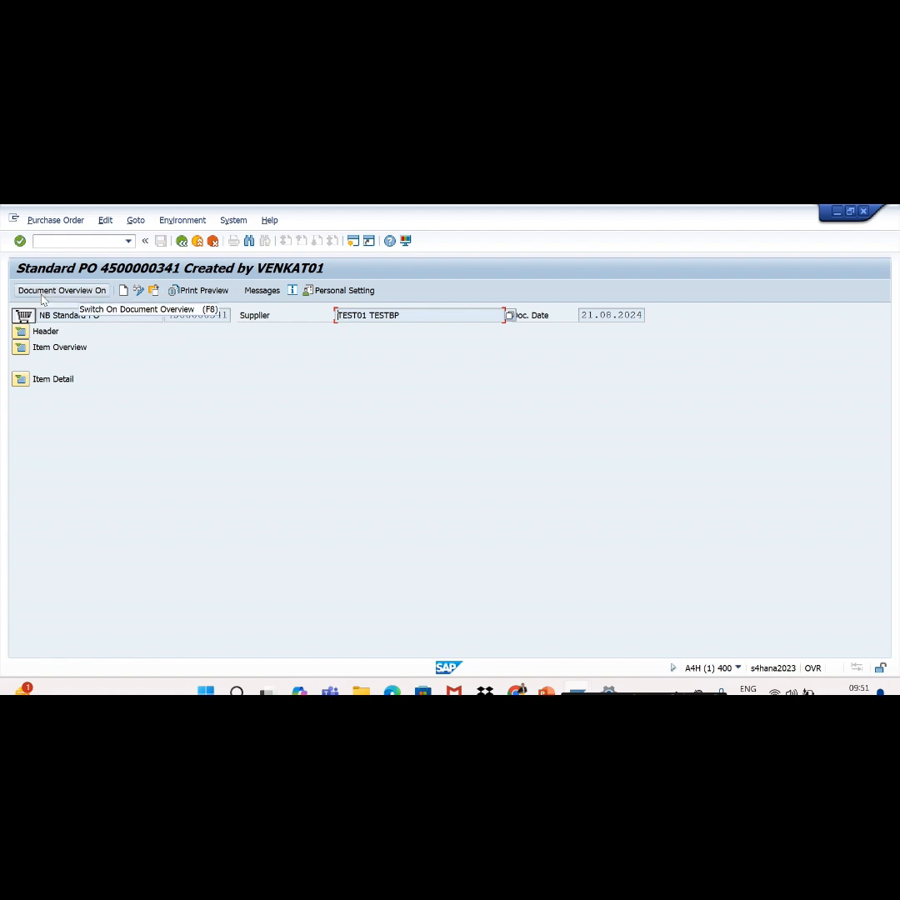
{"action": "left_click", "coordinate": [40, 293]}
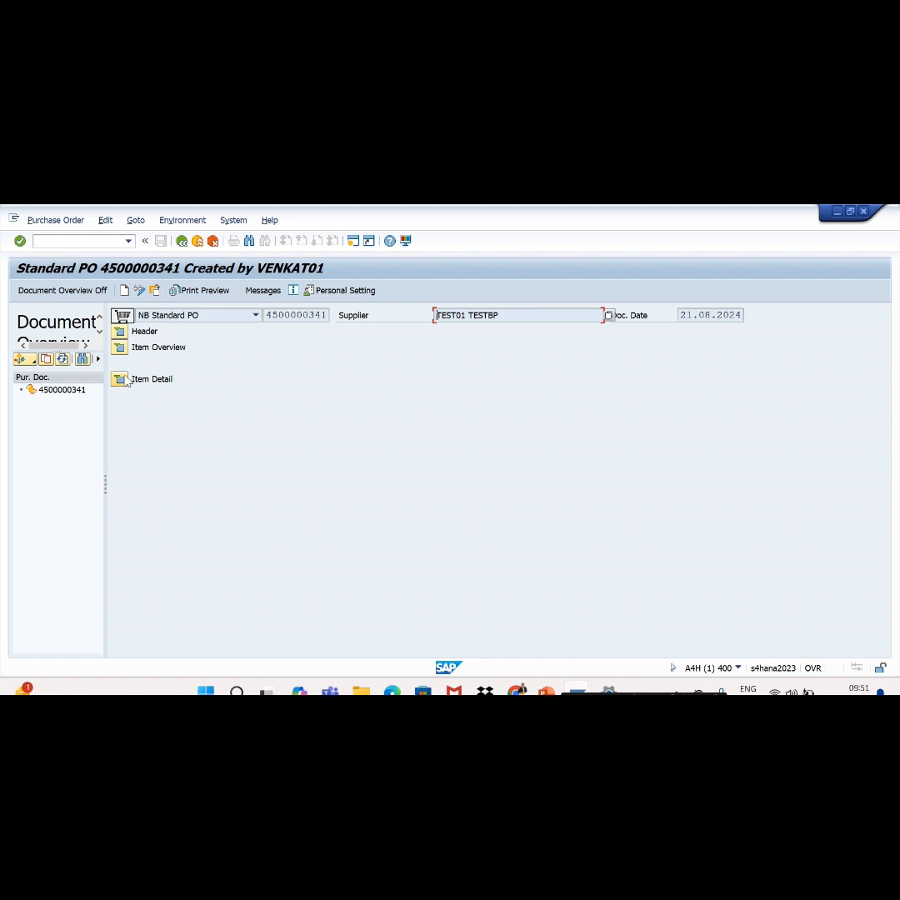
Step: Expand the header to view its organizational data and expand the item overview
{"action": "left_click", "coordinate": [122, 331]}
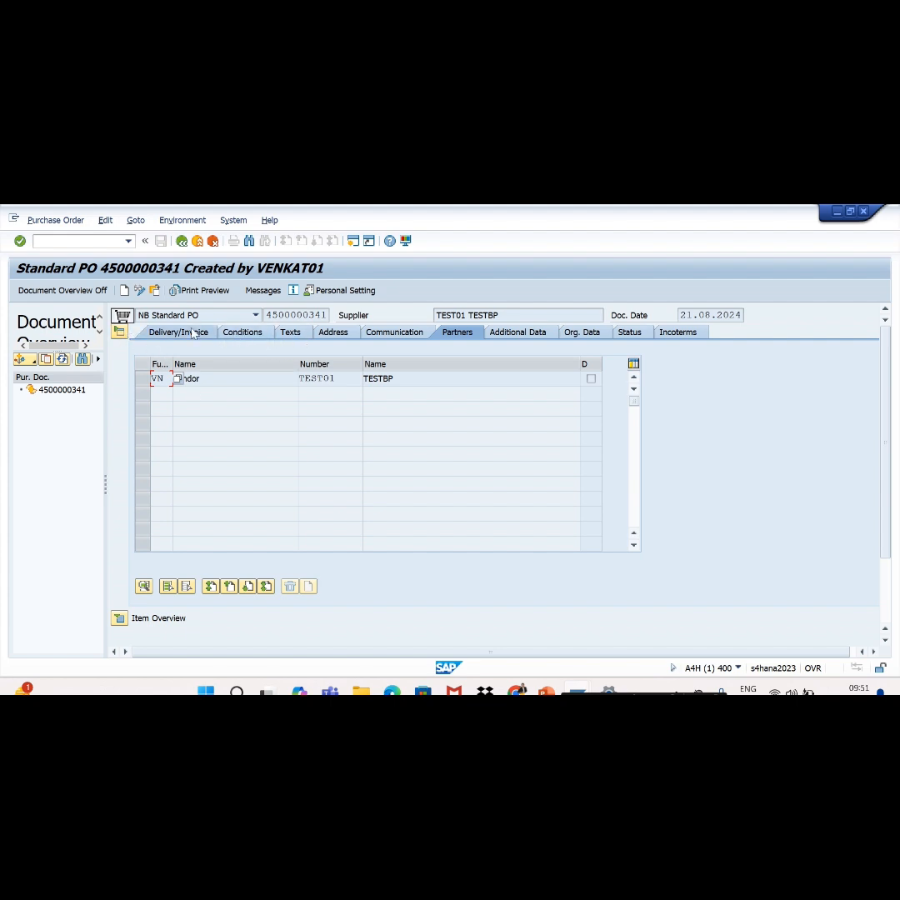
{"action": "left_click", "coordinate": [571, 333]}
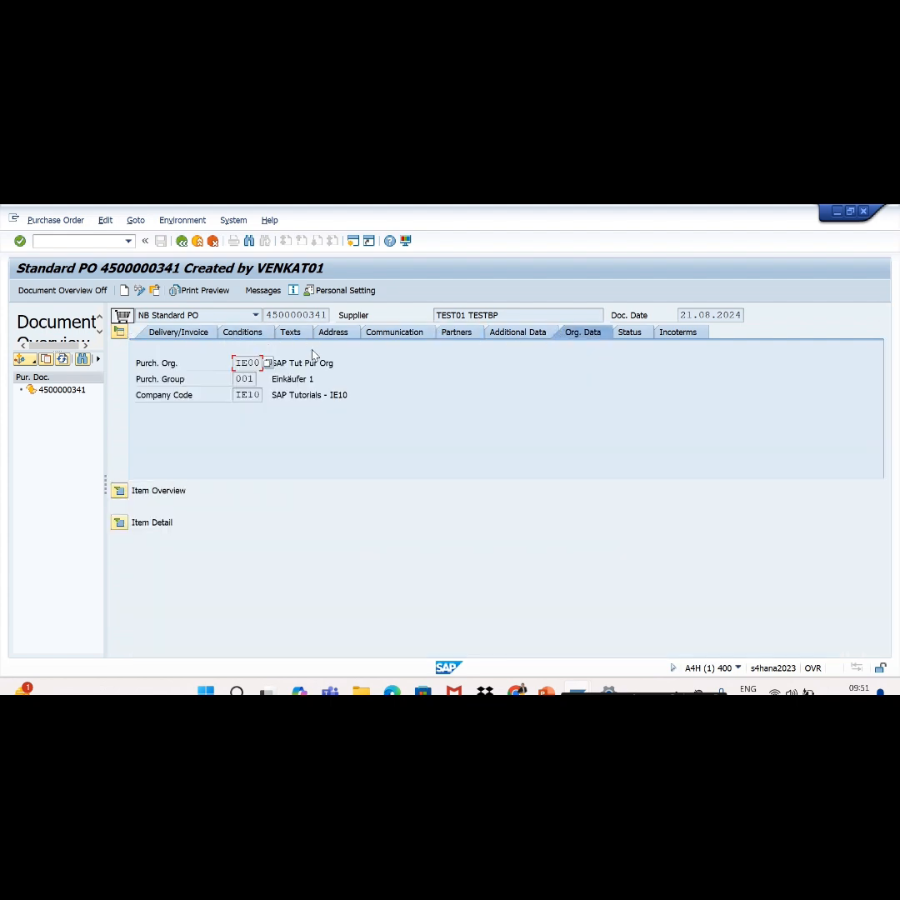
{"action": "left_click", "coordinate": [119, 489]}
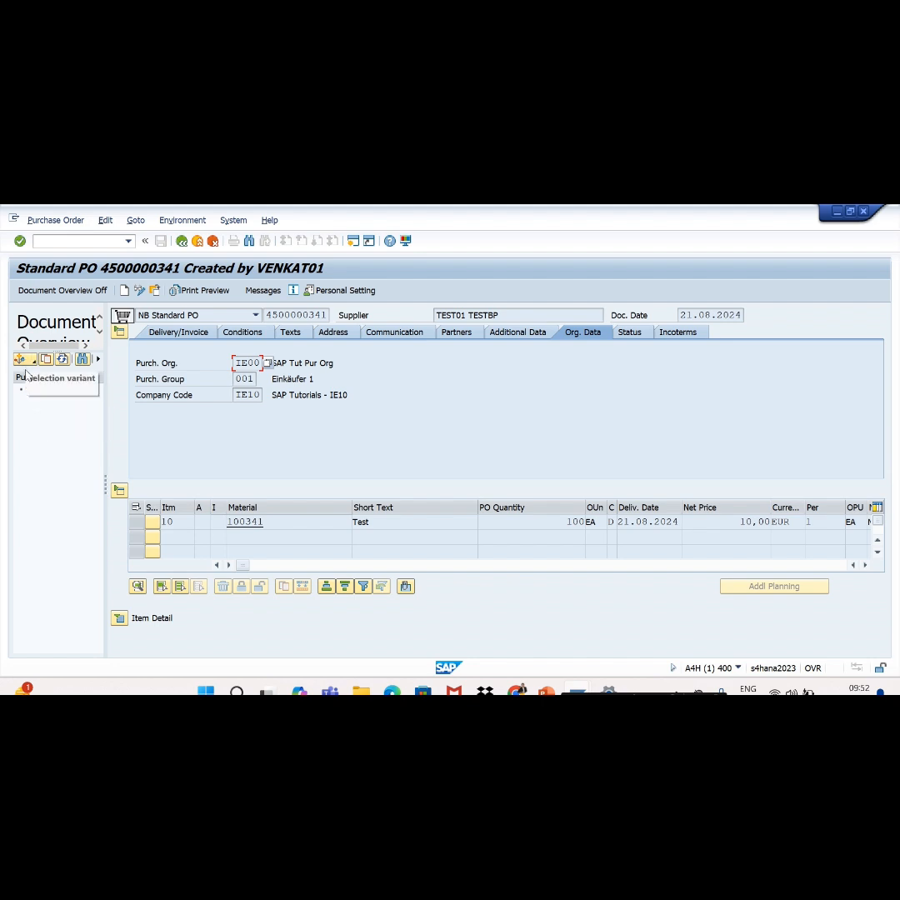
Step: Hide and redisplay the document overview, and select the My purchase orders on hold variant
{"action": "left_click", "coordinate": [60, 292]}
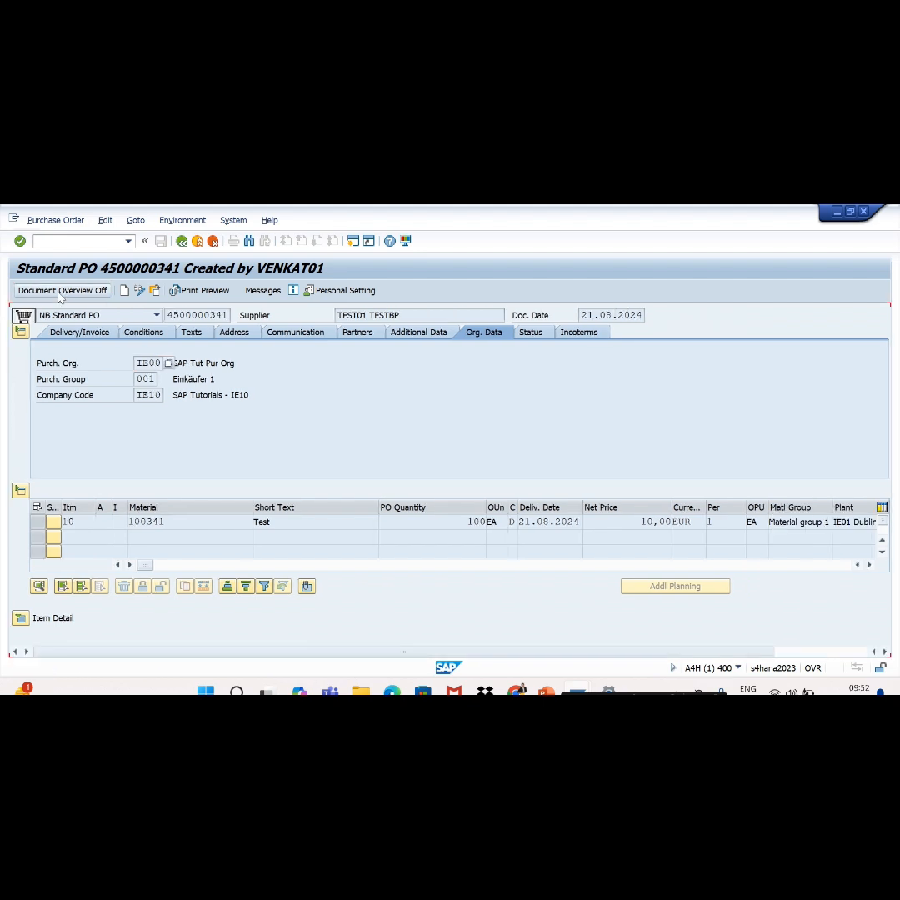
{"action": "left_click", "coordinate": [60, 291]}
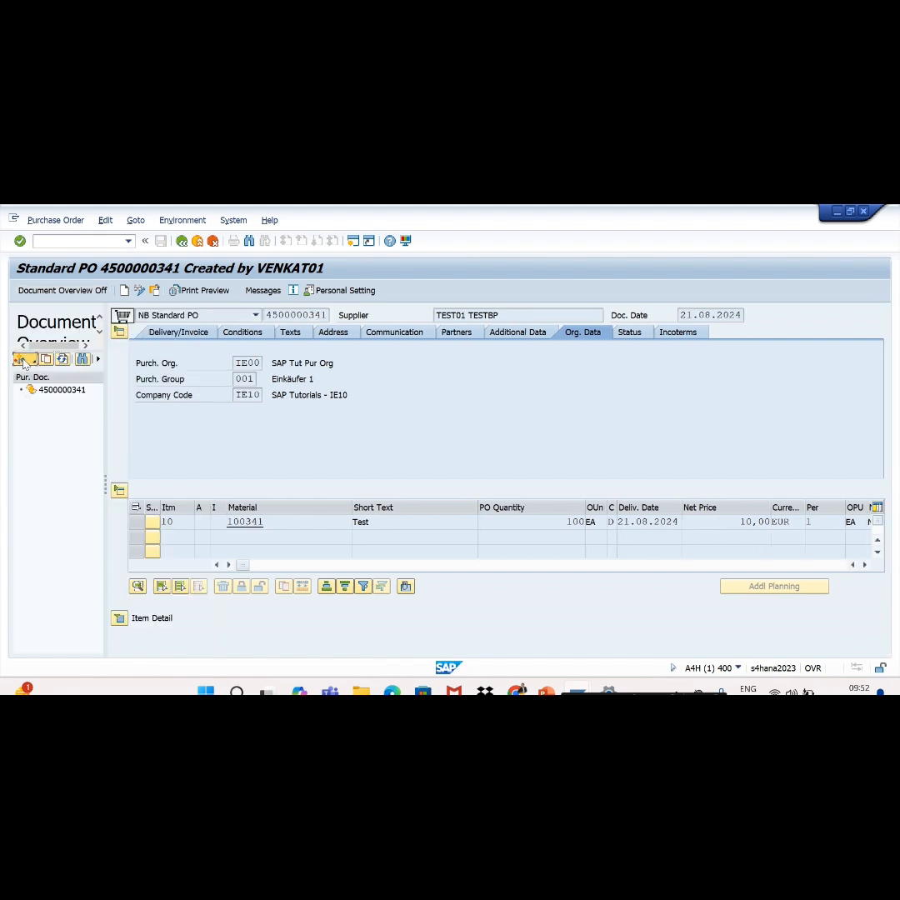
{"action": "left_click", "coordinate": [24, 362]}
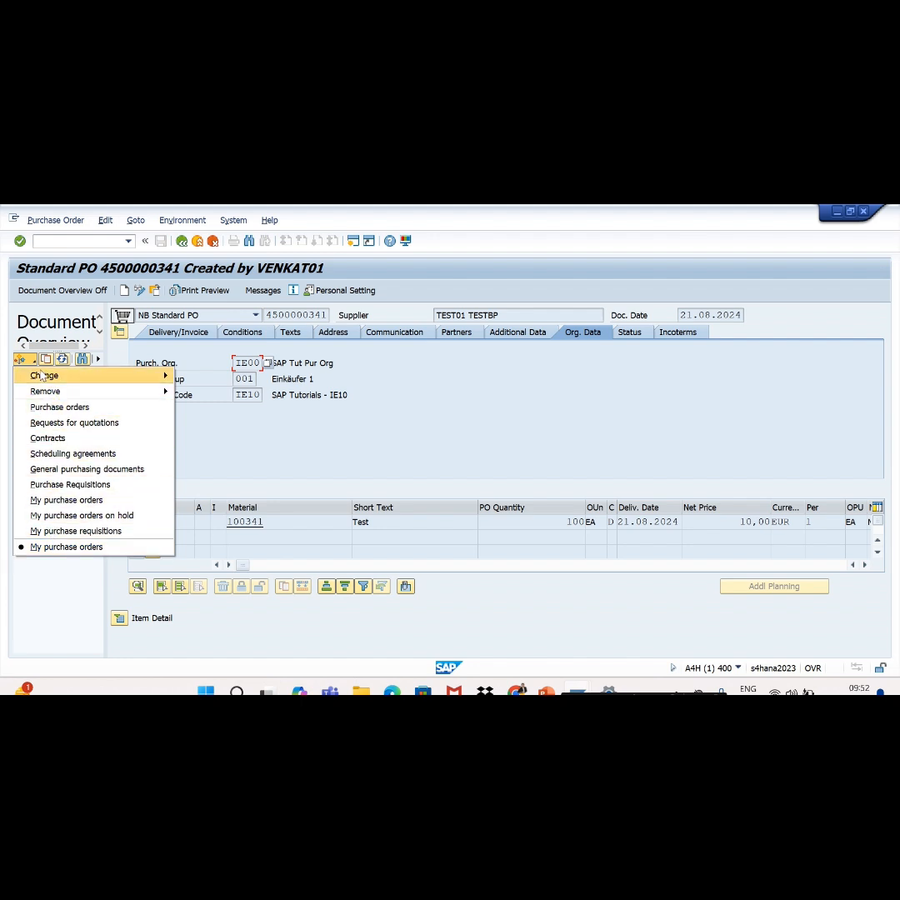
{"action": "left_click", "coordinate": [79, 520]}
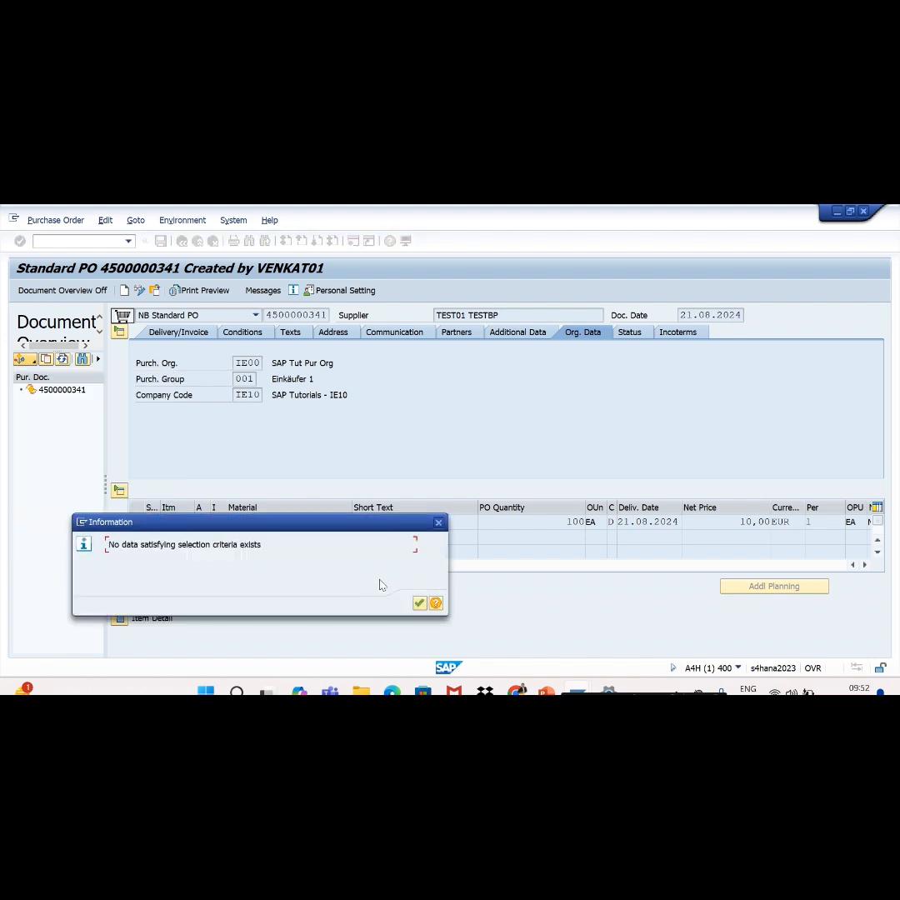
{"action": "left_click", "coordinate": [415, 603]}
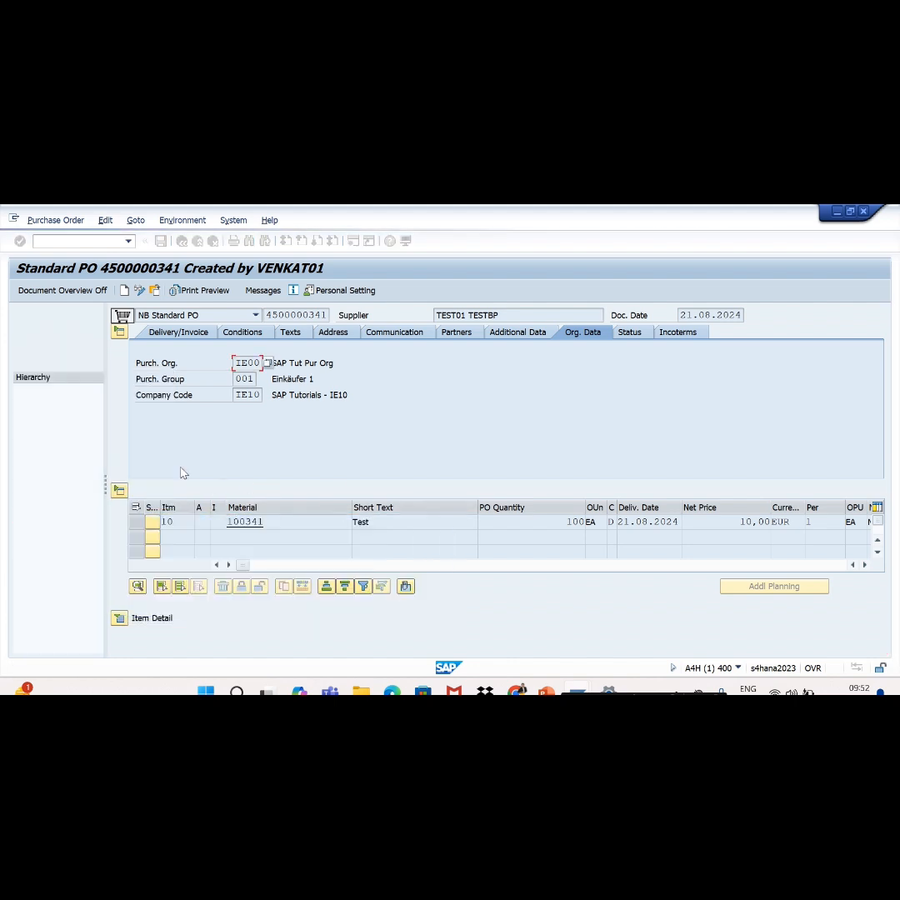
Step: List the documents of the My purchase orders variant, and toggle the document overview off and on
{"action": "left_click", "coordinate": [23, 359]}
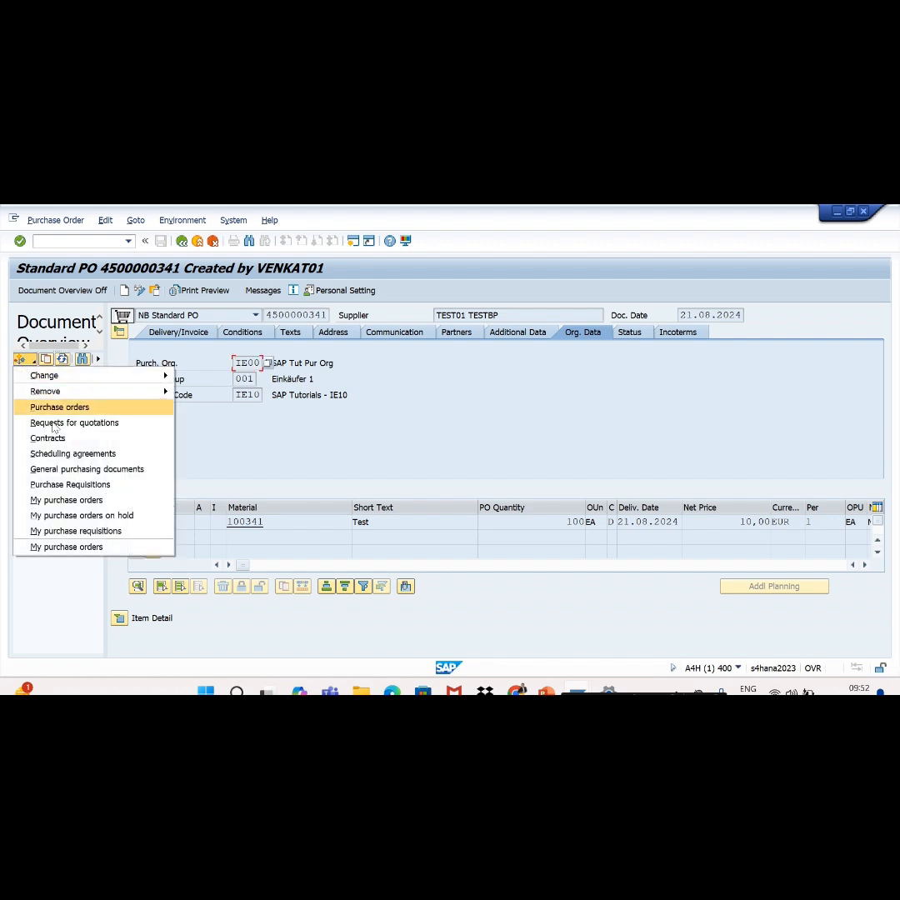
{"action": "left_click", "coordinate": [71, 503]}
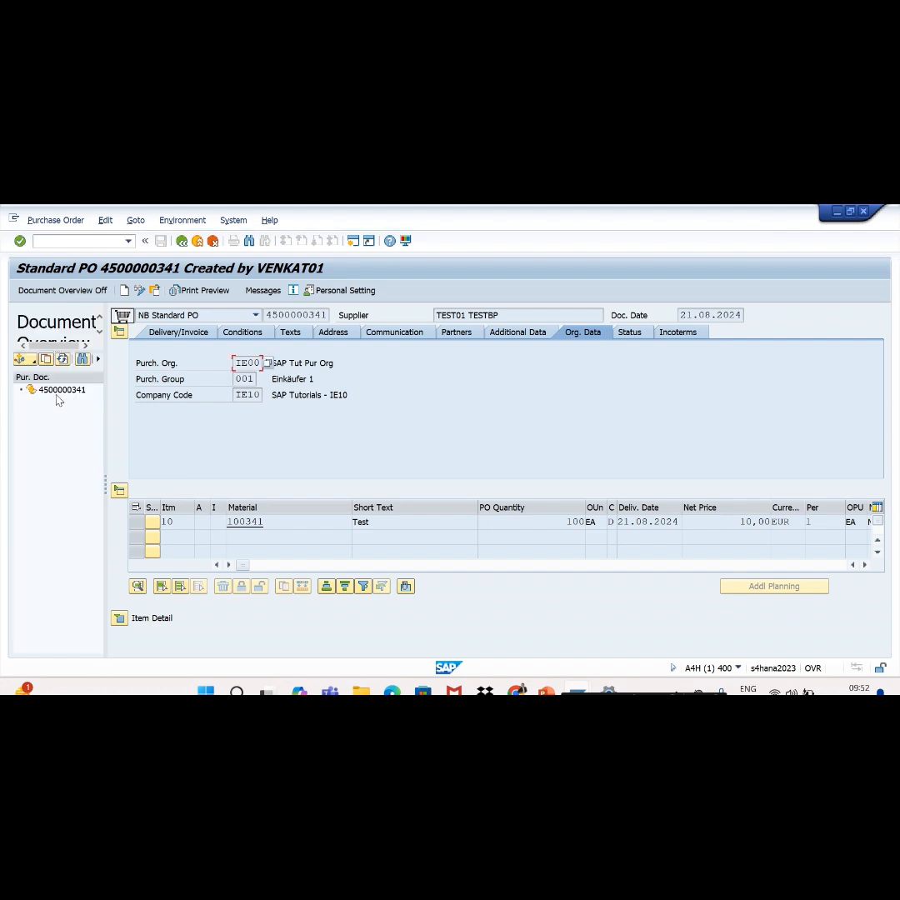
{"action": "left_click", "coordinate": [65, 291]}
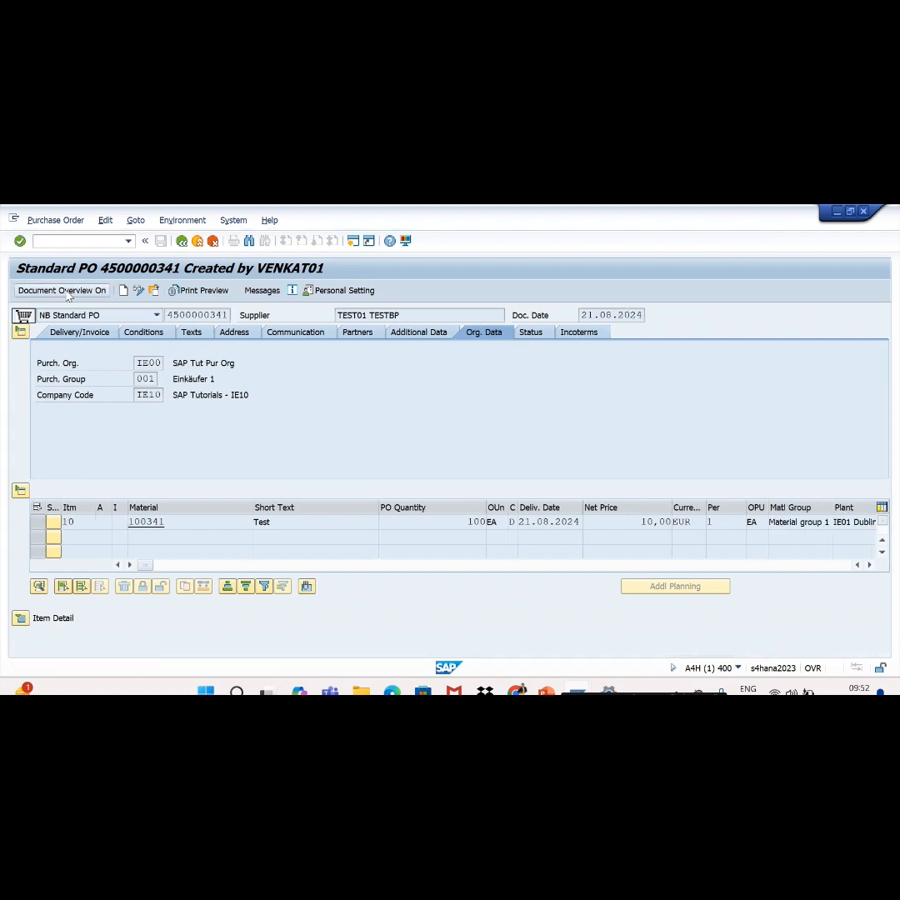
{"action": "left_click", "coordinate": [65, 290]}
Step: View the Purchase Requisitions selection screen, return to the purchase order and select the order listed in the document overview
{"action": "left_click", "coordinate": [22, 359]}
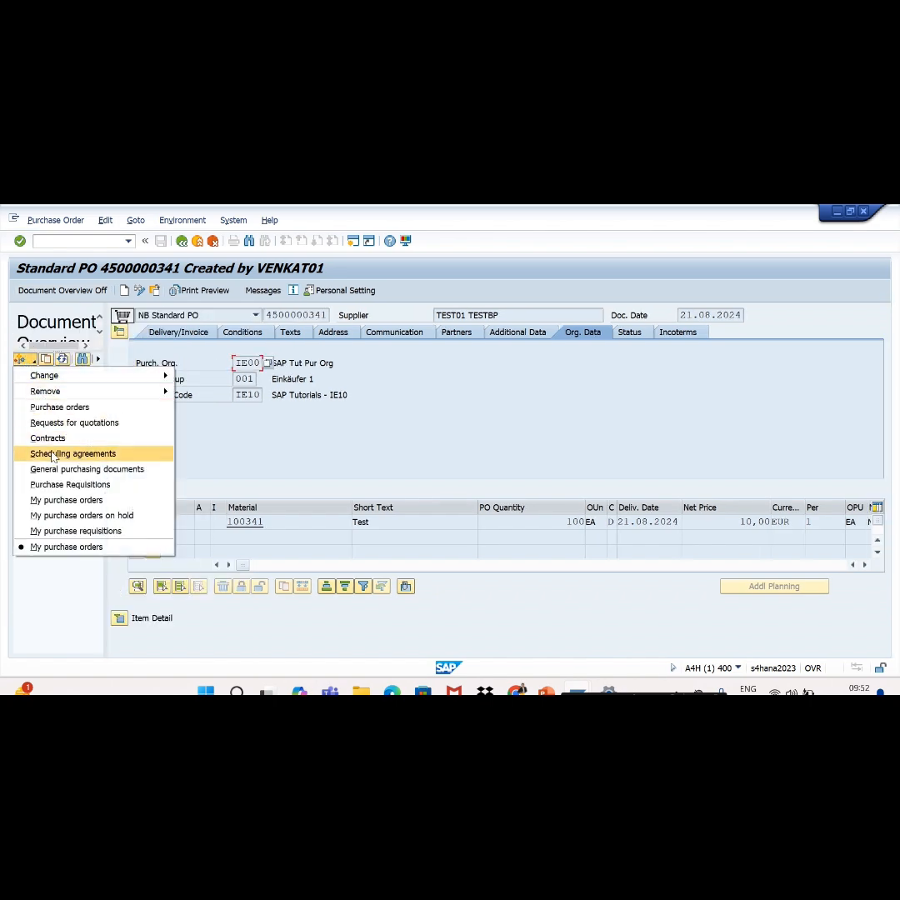
{"action": "left_click", "coordinate": [50, 483]}
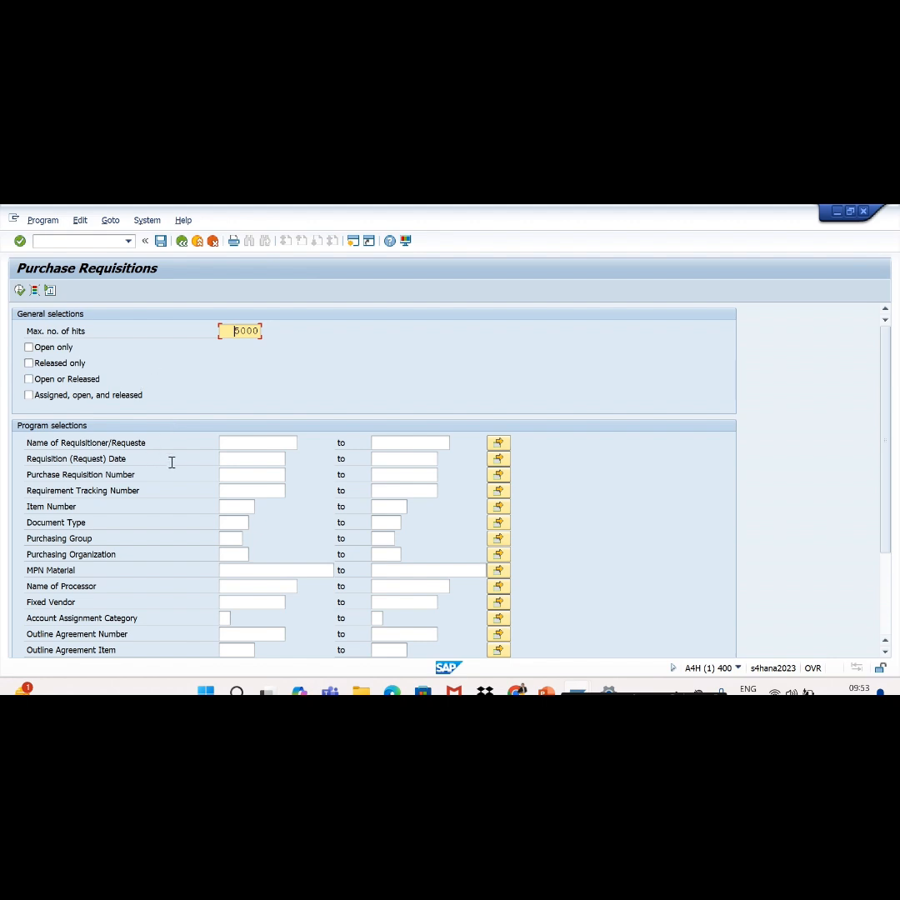
{"action": "left_click", "coordinate": [180, 242]}
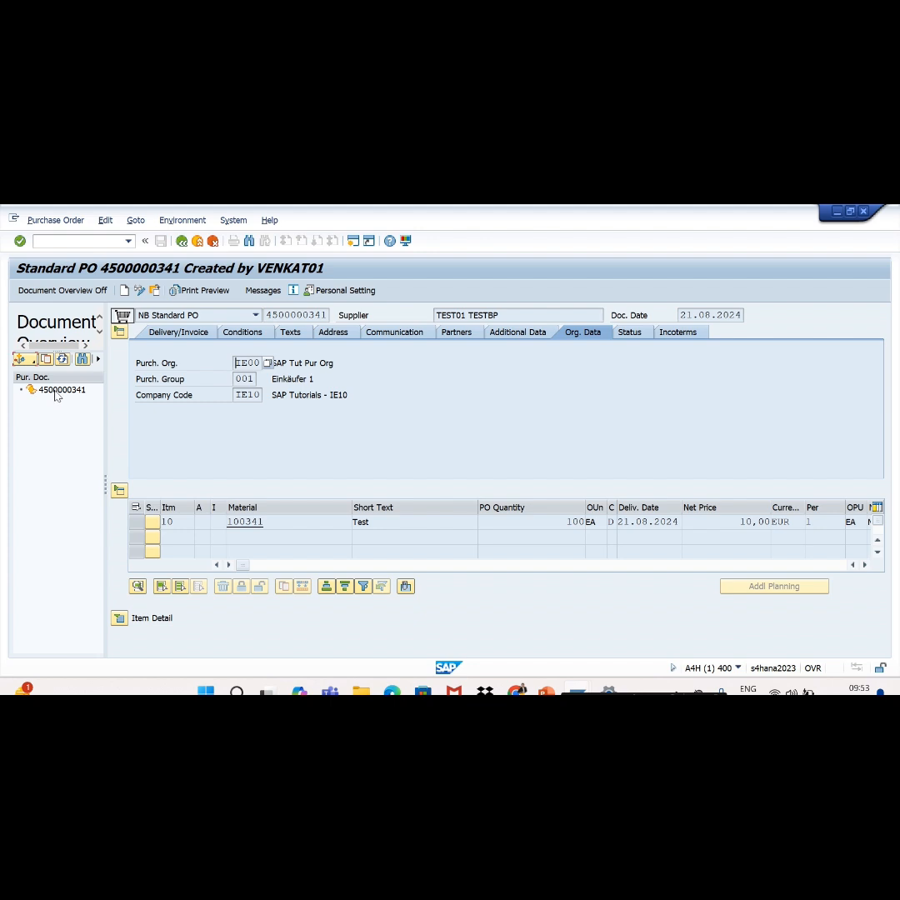
{"action": "left_click", "coordinate": [56, 391]}
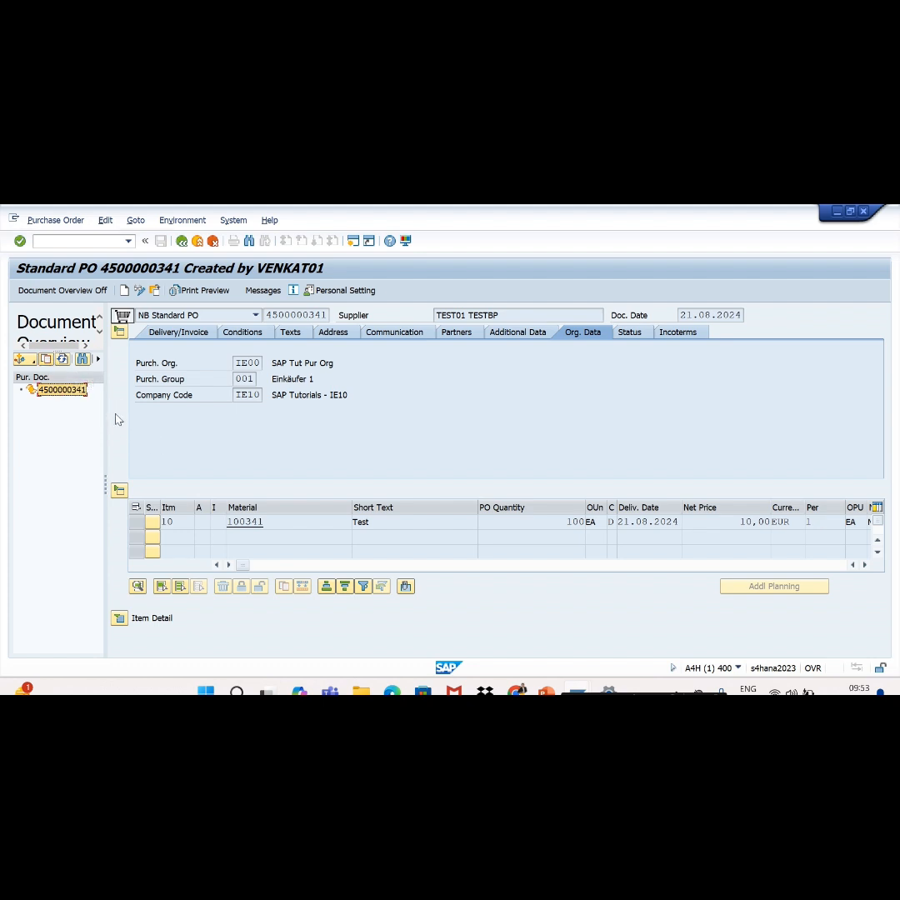
Step: Start a new purchase order with the transaction code /nme21n
{"action": "left_click", "coordinate": [61, 241]}
{"action": "key", "text": "Return"}
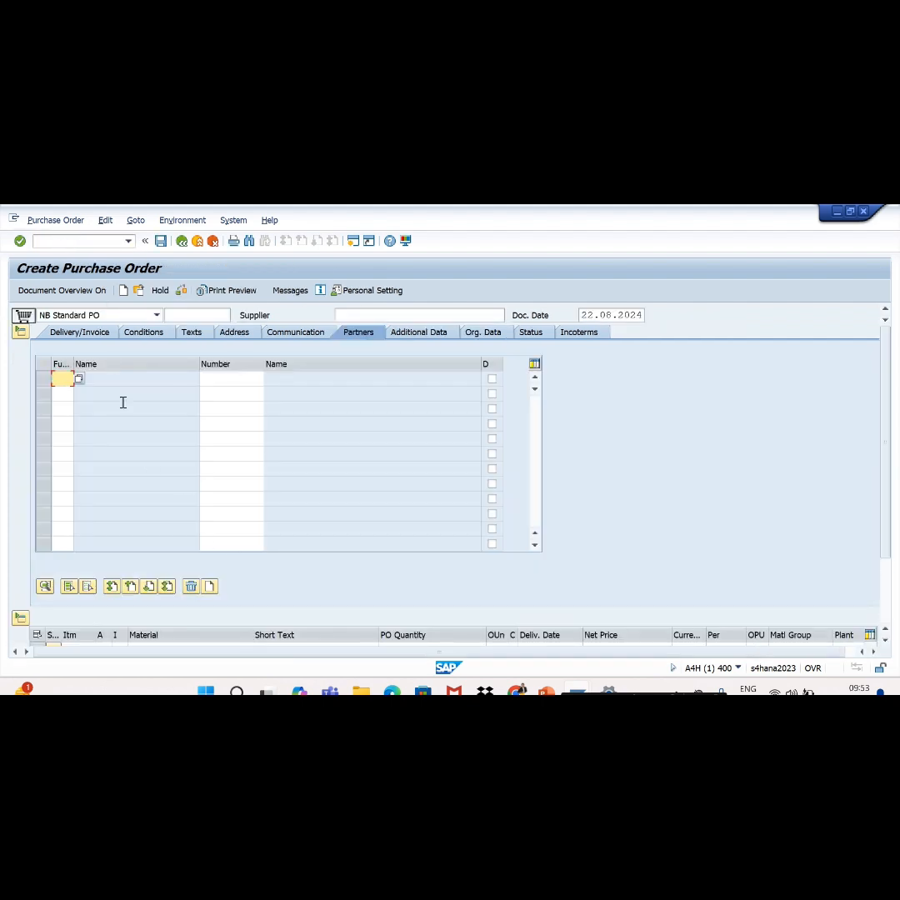
{"action": "left_click", "coordinate": [54, 243]}
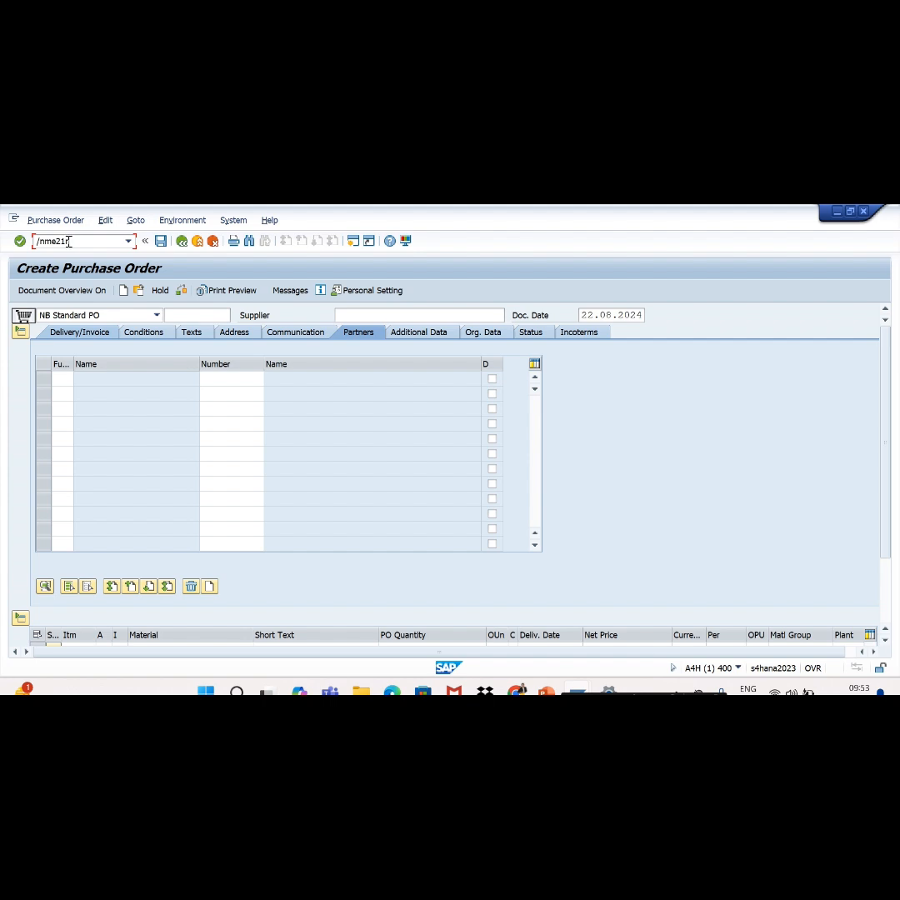
{"action": "left_click_drag", "start_coordinate": [69, 241], "coordinate": [48, 242]}
{"action": "left_click", "coordinate": [61, 241]}
{"action": "key", "text": "Return"}
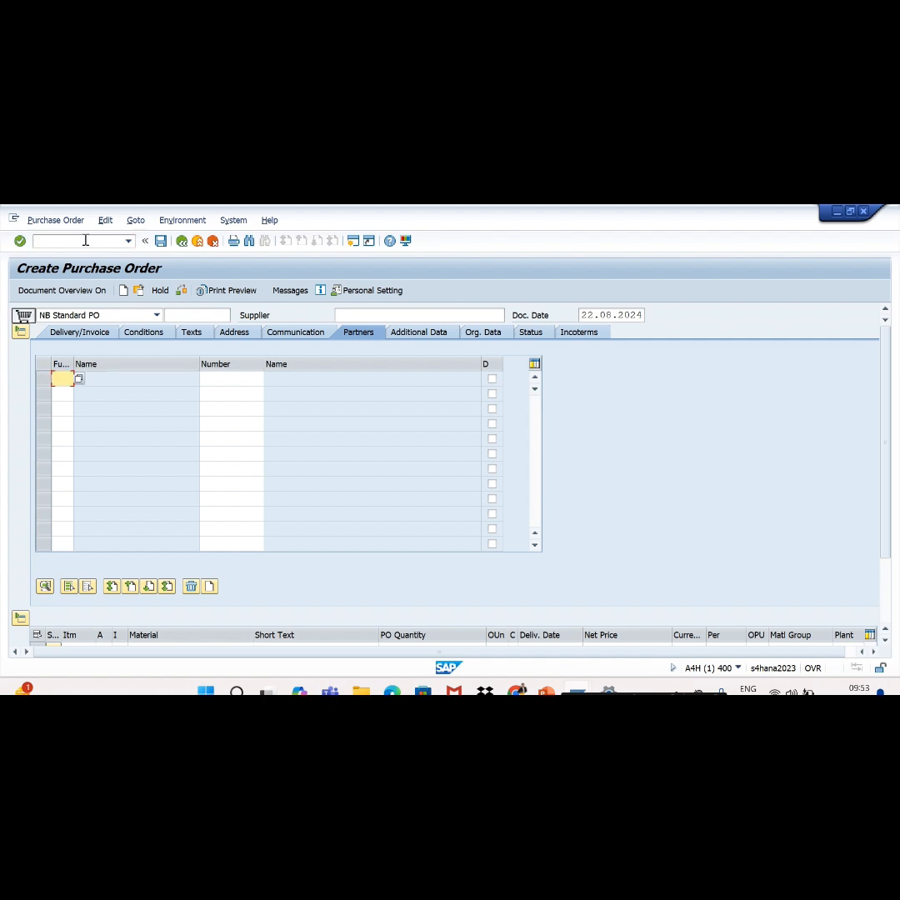
Step: Display the document overview with the My purchase orders variant and adopt the listed order into the new purchase order
{"action": "left_click", "coordinate": [92, 290]}
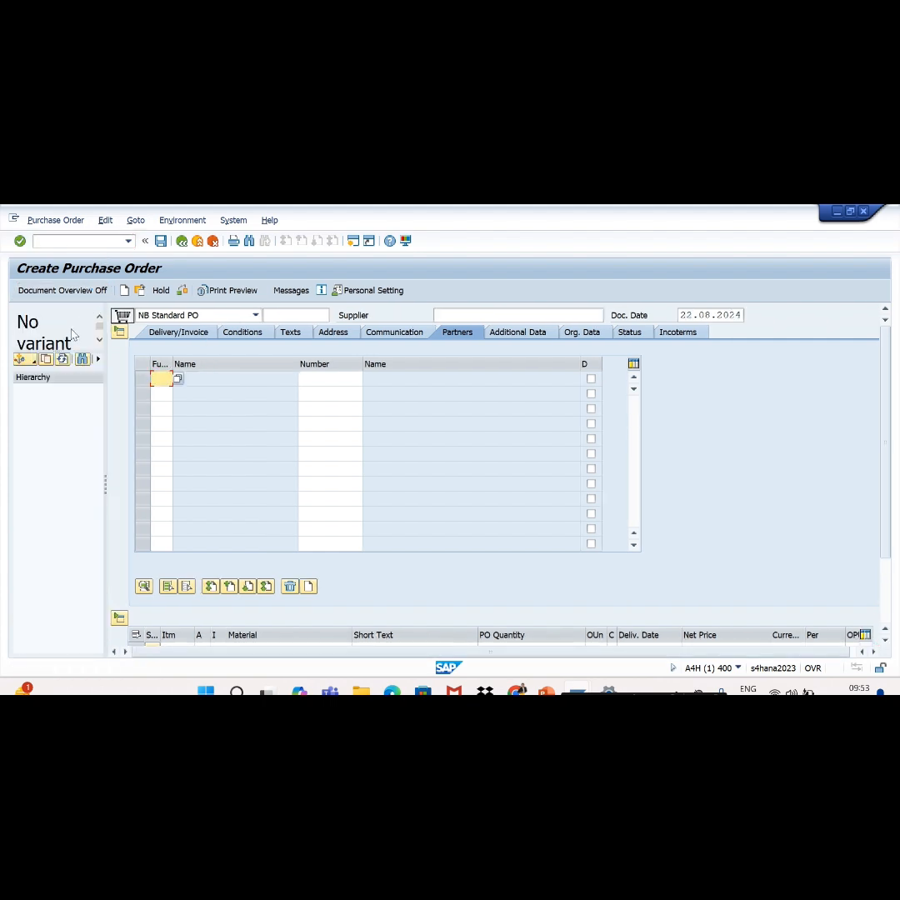
{"action": "left_click", "coordinate": [24, 360]}
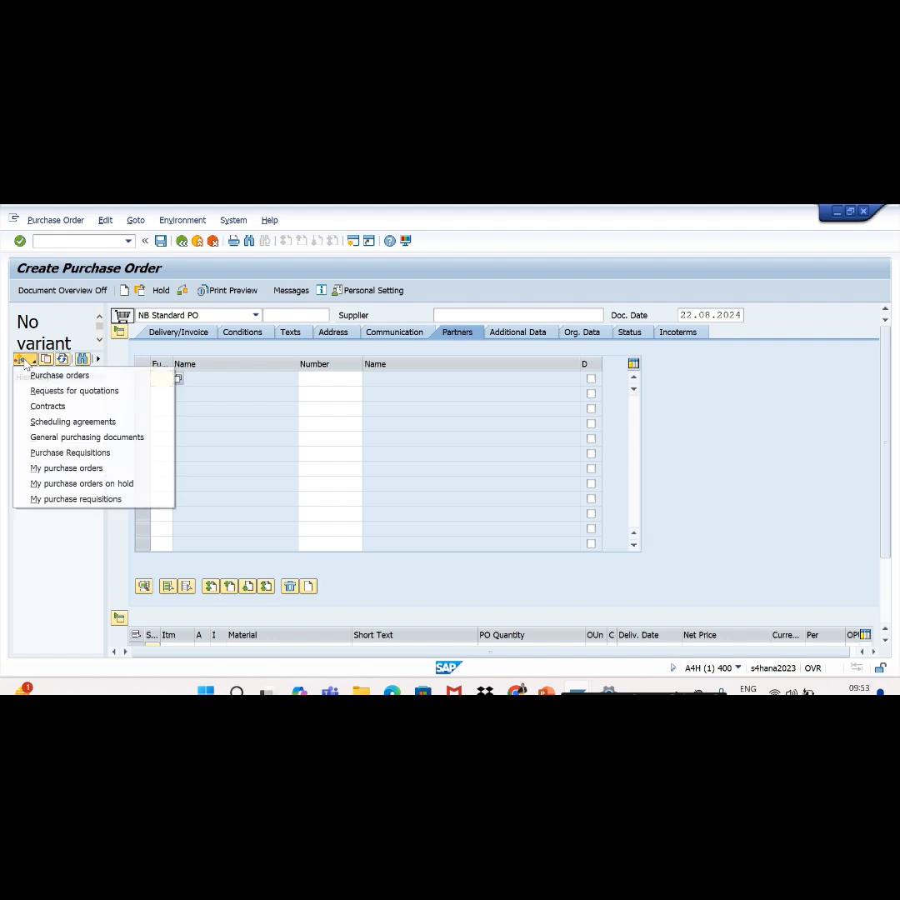
{"action": "left_click", "coordinate": [47, 469]}
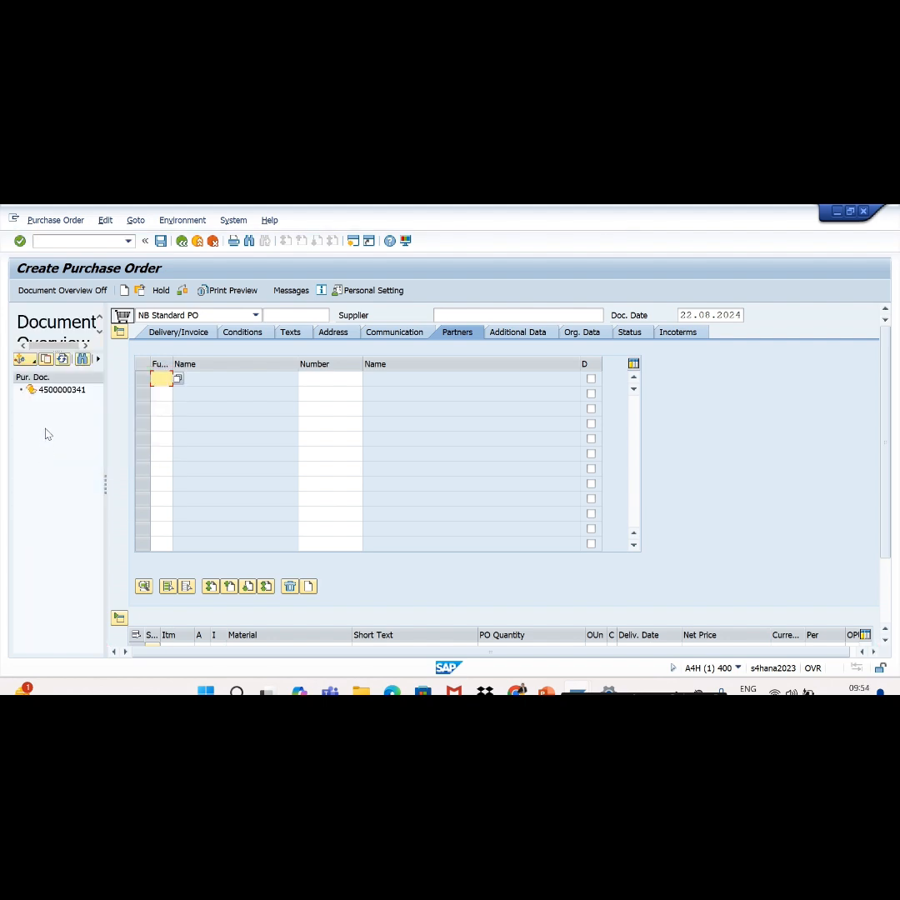
{"action": "left_click", "coordinate": [58, 389]}
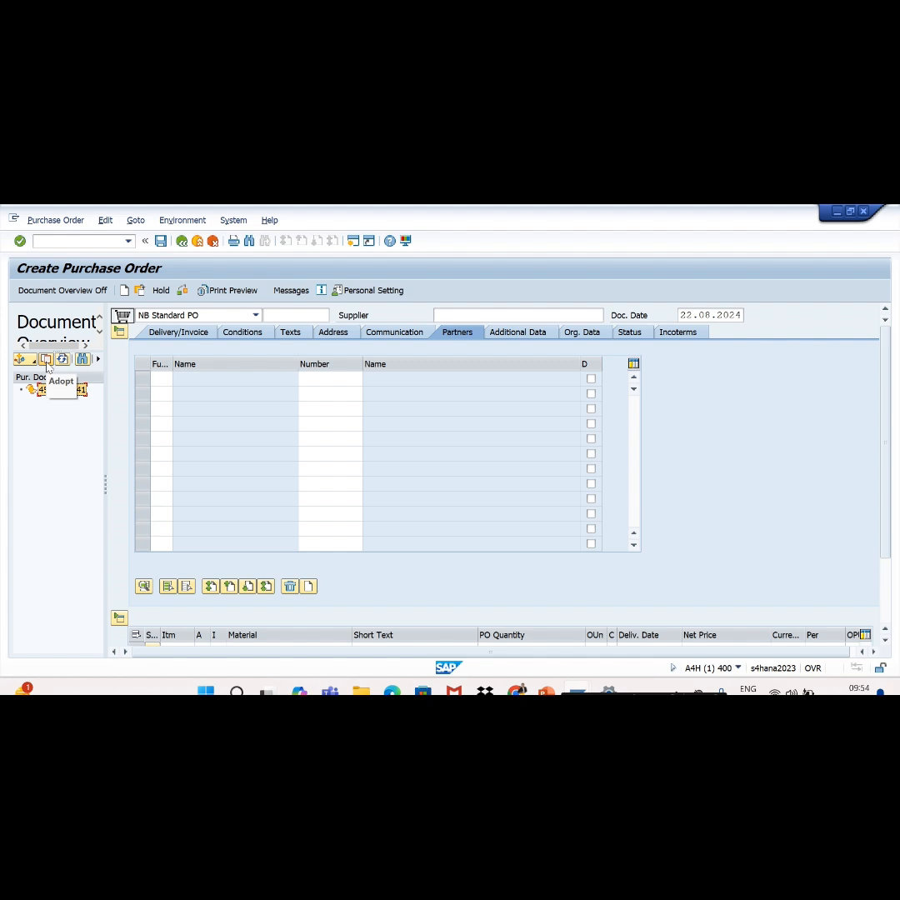
{"action": "left_click", "coordinate": [47, 365]}
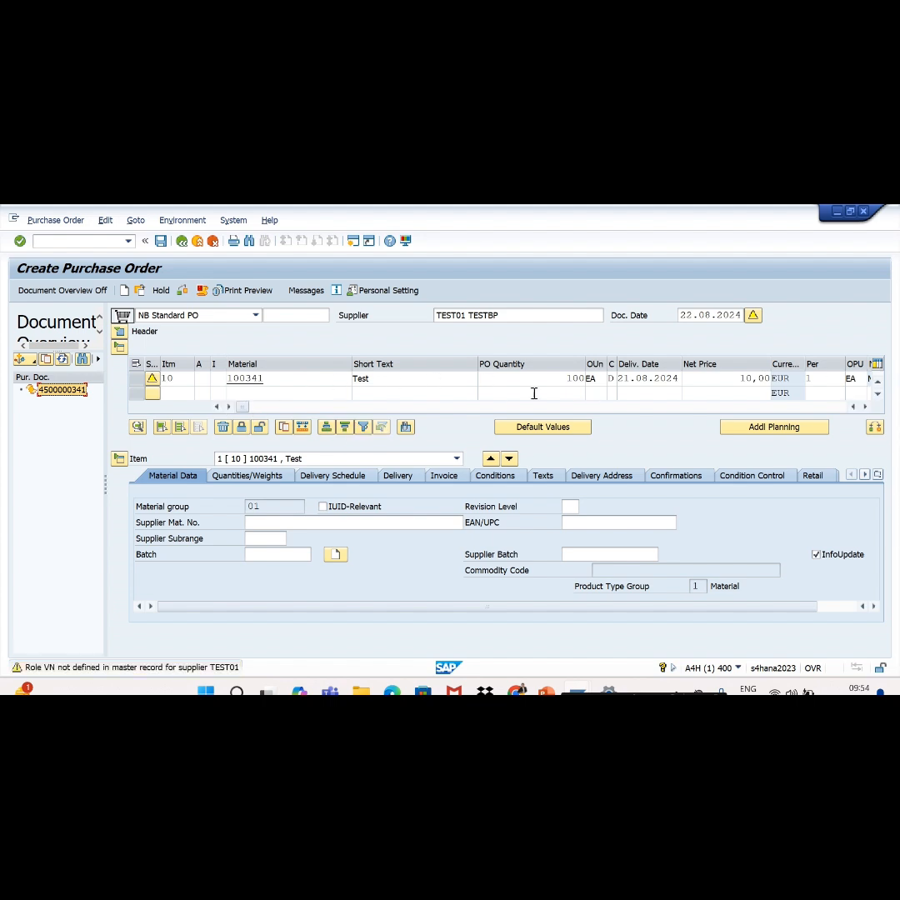
Step: Check the new purchase order, close the message list and save the order despite the warnings
{"action": "left_click", "coordinate": [182, 291]}
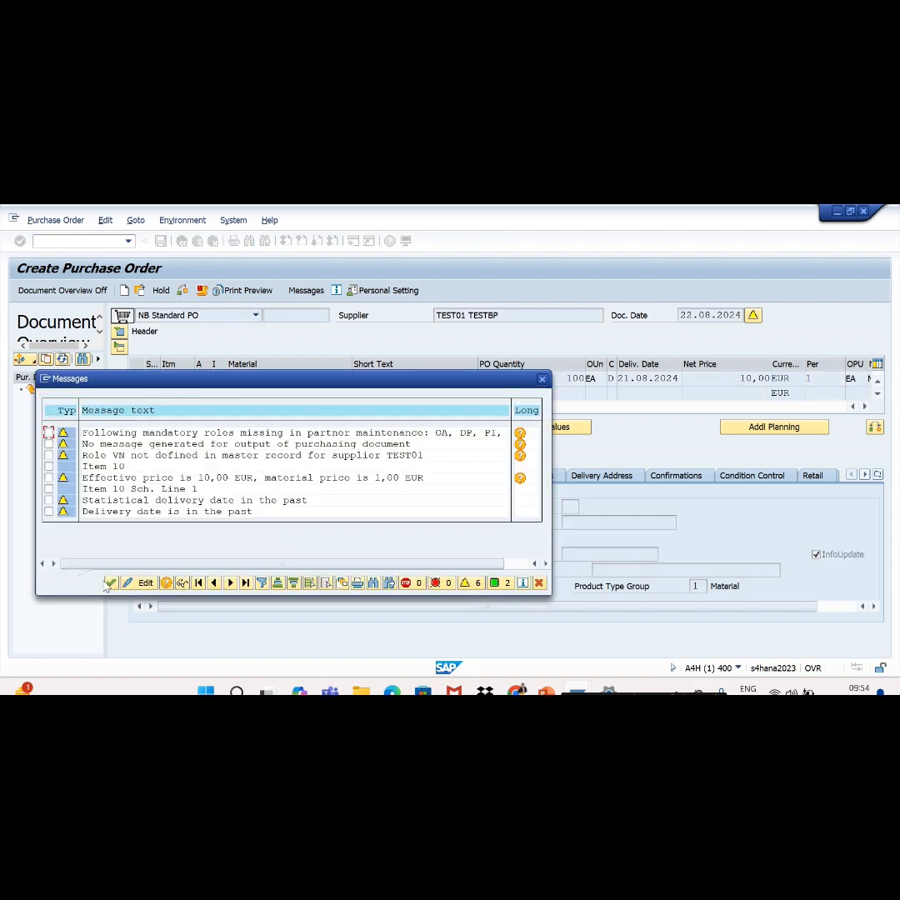
{"action": "left_click", "coordinate": [110, 582]}
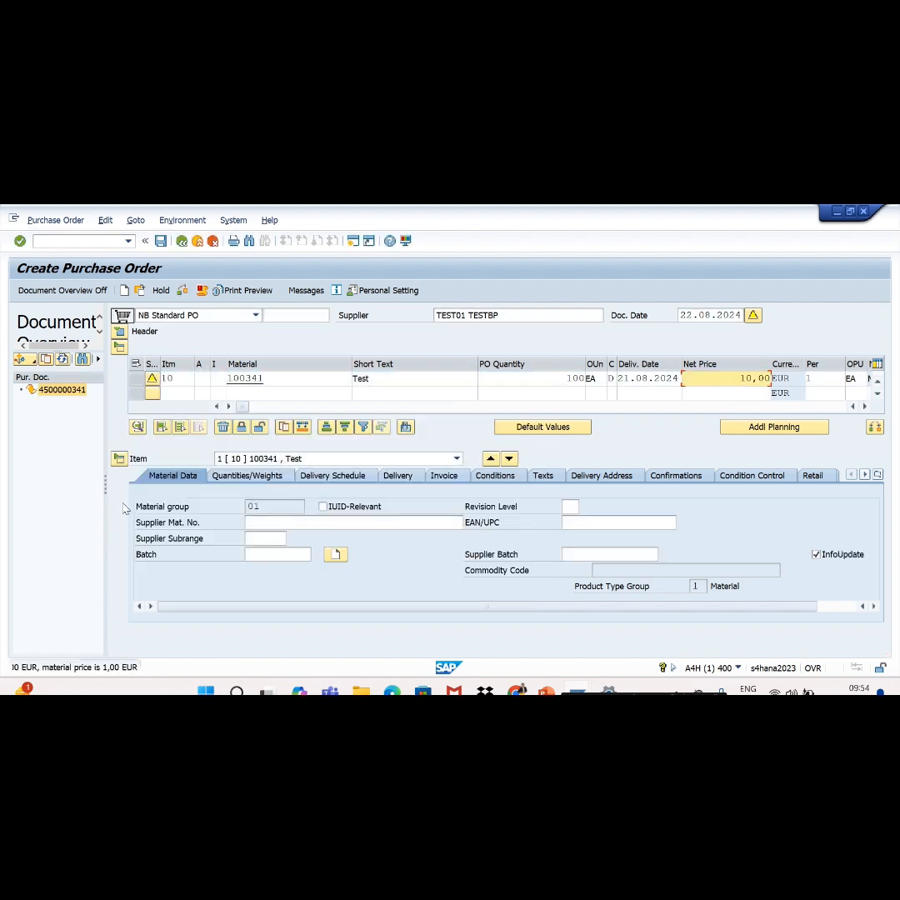
{"action": "left_click", "coordinate": [160, 241]}
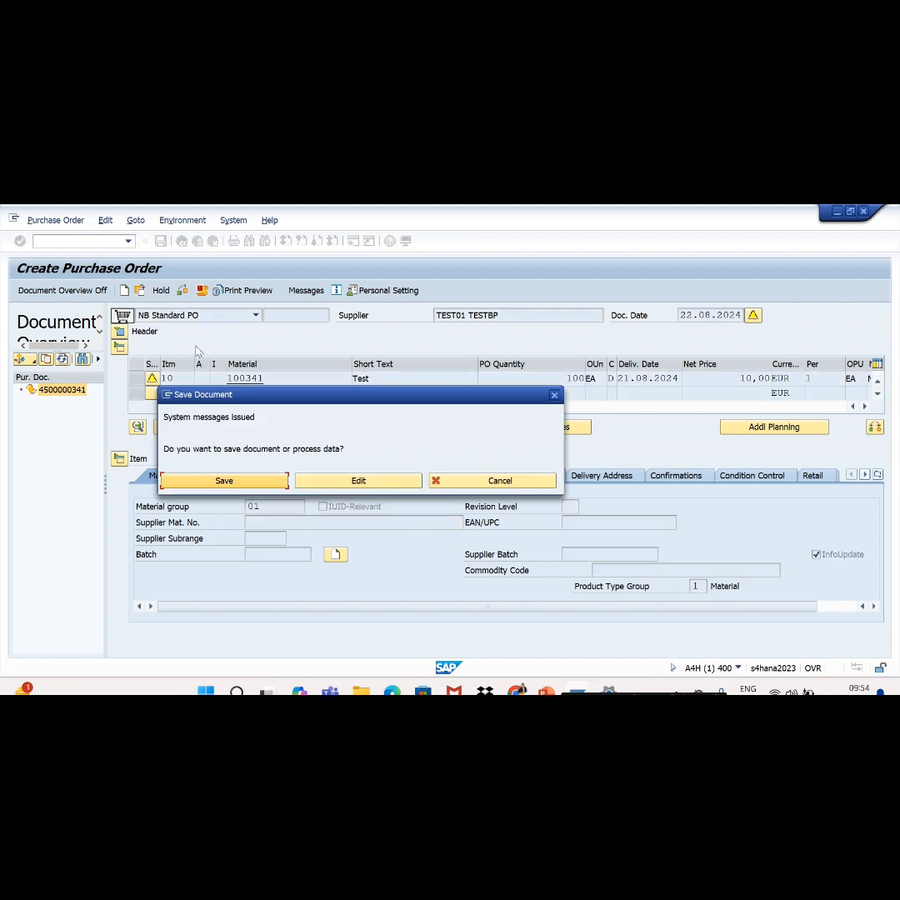
{"action": "left_click", "coordinate": [219, 481]}
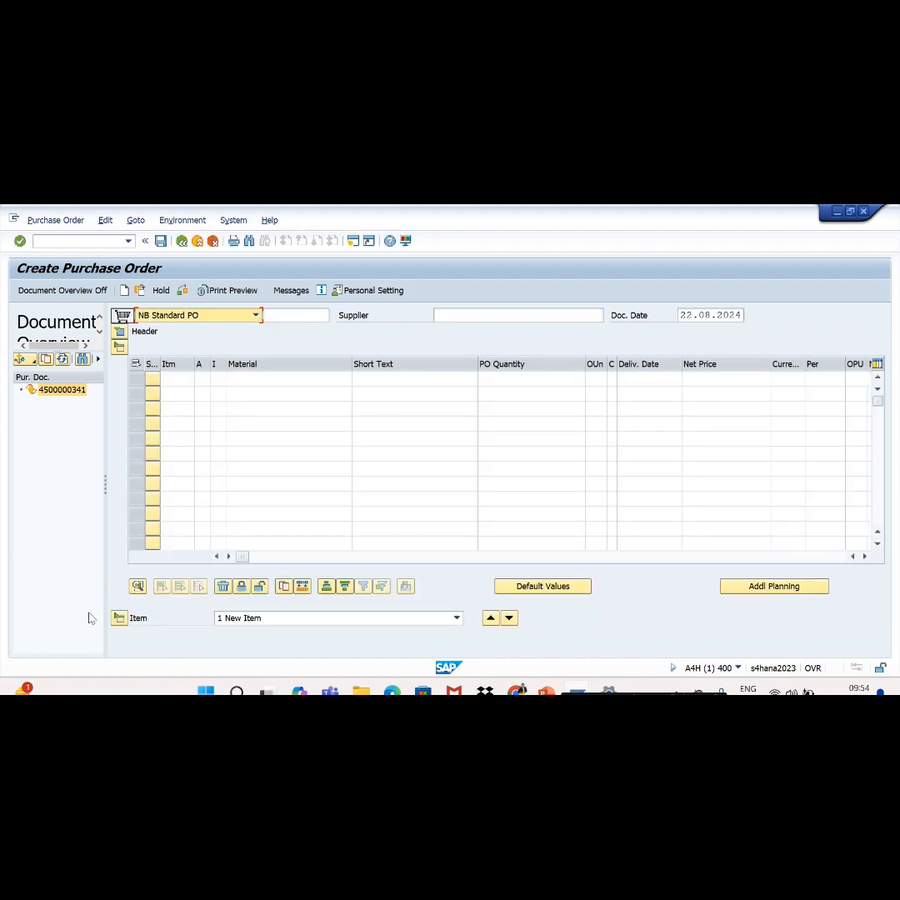
Step: Open the details of the purchase order creation message and copy its text
{"action": "left_click", "coordinate": [113, 671]}
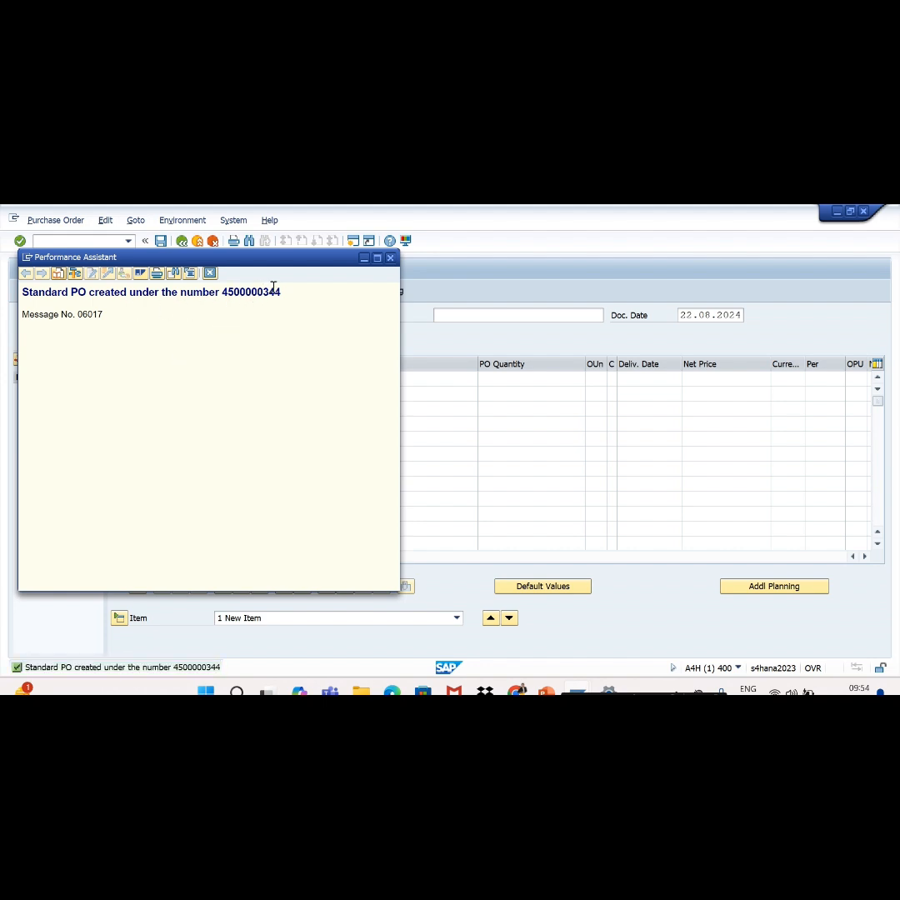
{"action": "left_click_drag", "start_coordinate": [281, 297], "coordinate": [22, 293]}
{"action": "key", "text": "ctrl+c"}
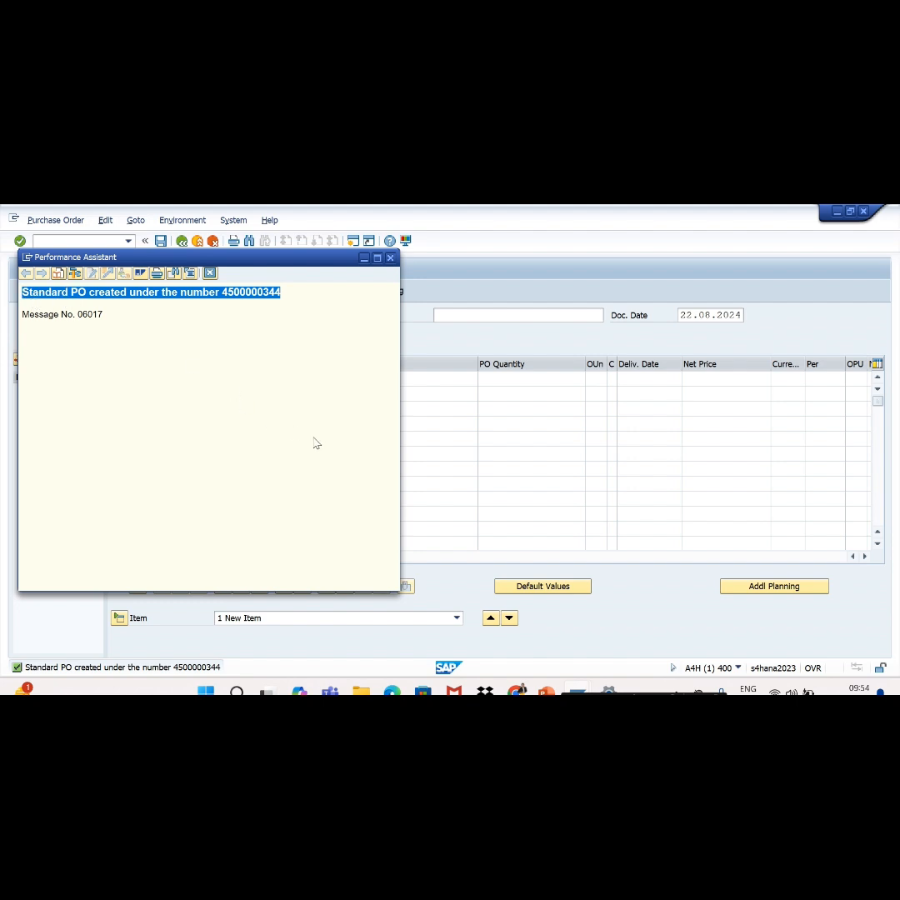
Step: Switch to Notepad and paste the copied creation message into a new tab
{"action": "key", "text": "super"}
{"action": "type", "text": "n"}
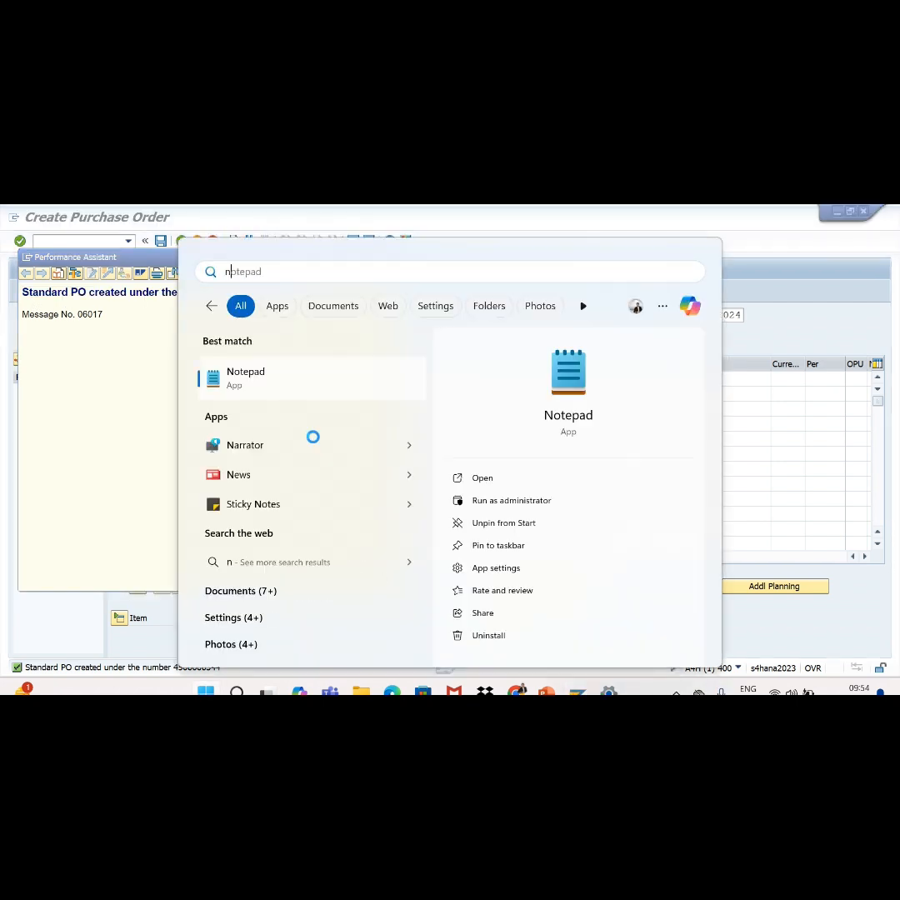
{"action": "key", "text": "Return"}
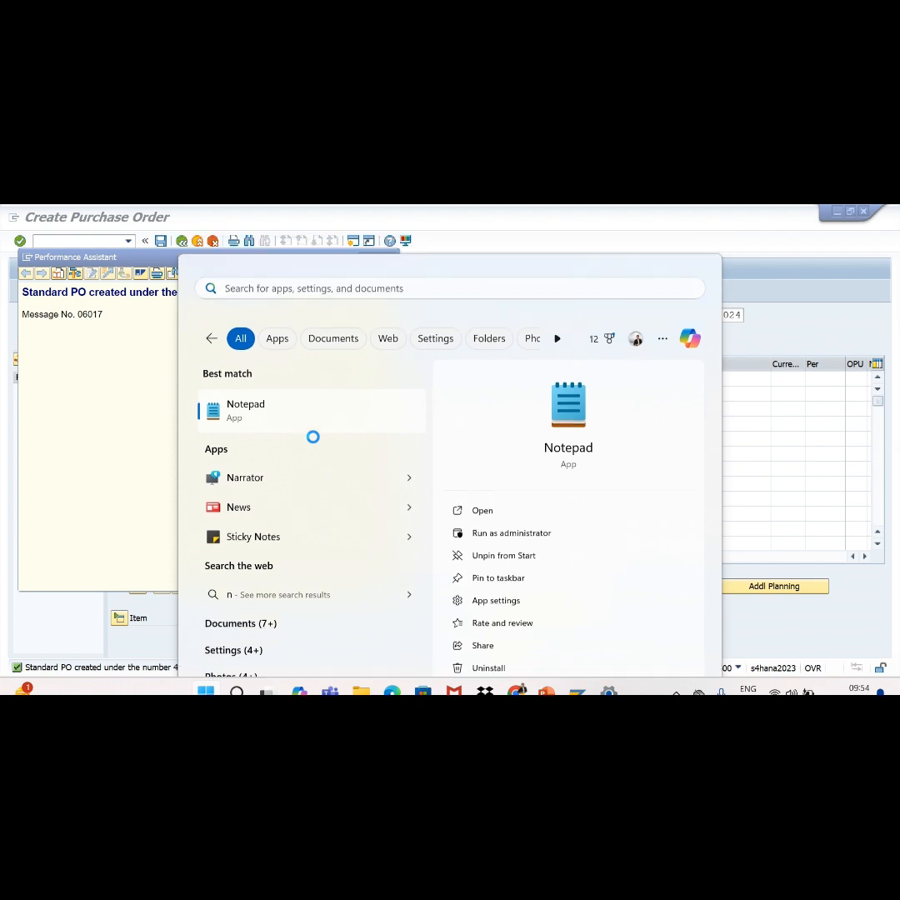
{"action": "left_click", "coordinate": [189, 376]}
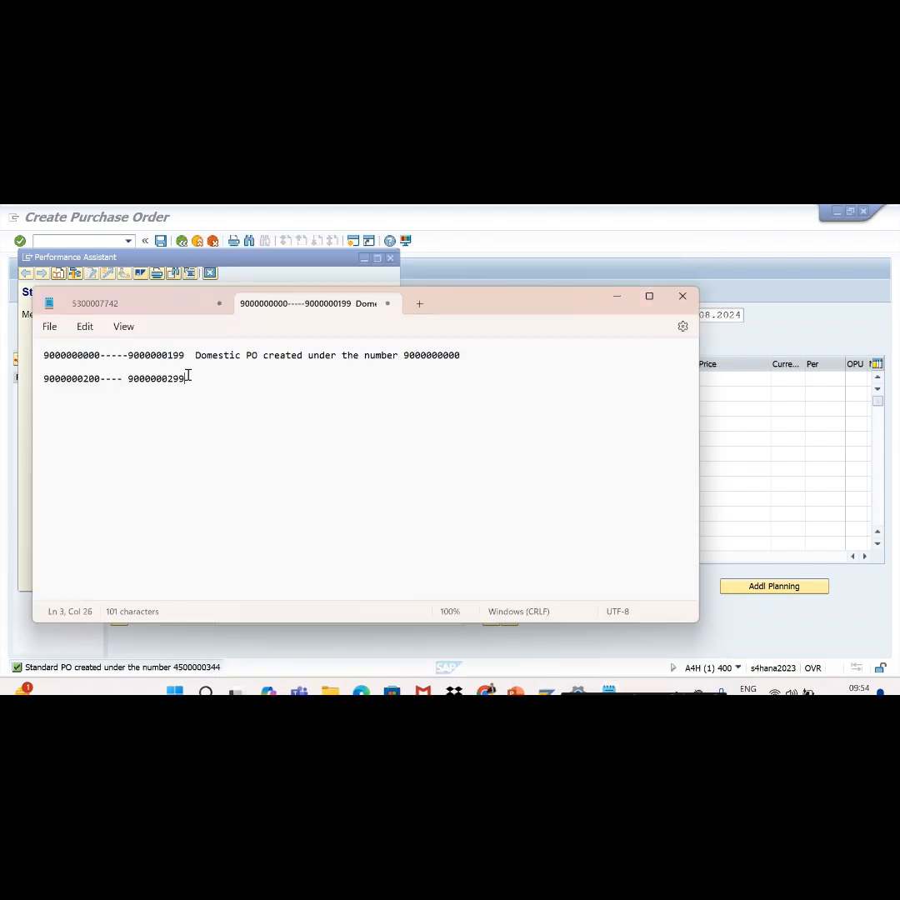
{"action": "left_click", "coordinate": [49, 326]}
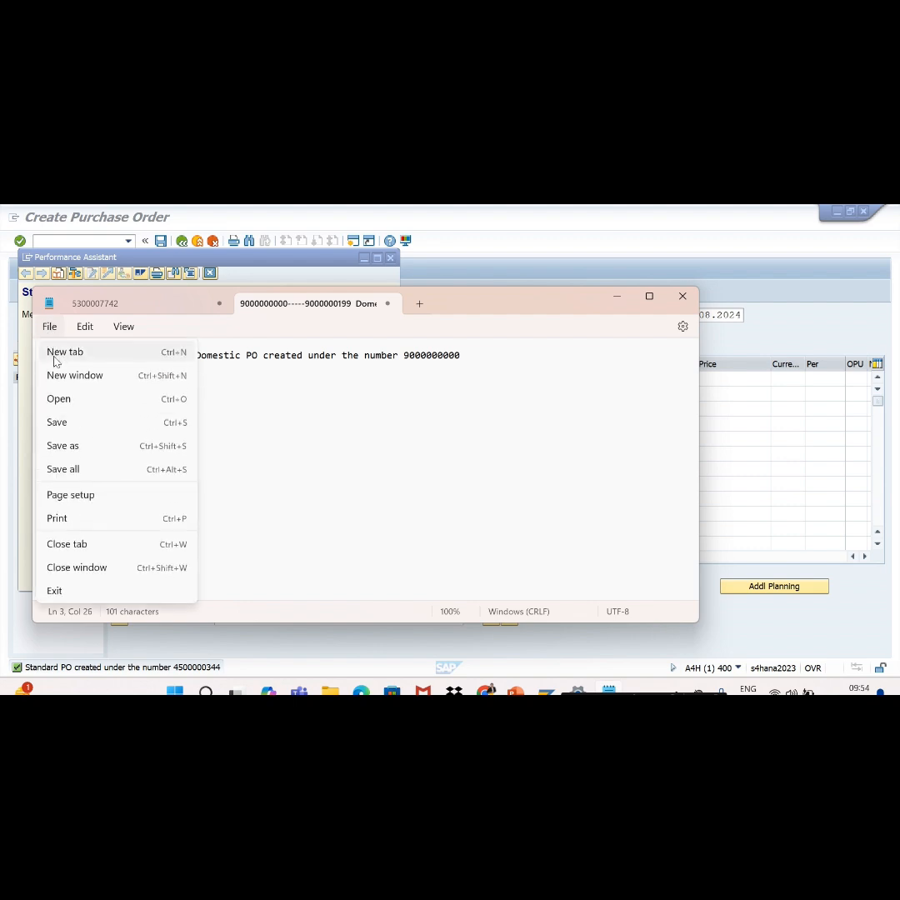
{"action": "left_click", "coordinate": [64, 352]}
{"action": "key", "text": "ctrl+v"}
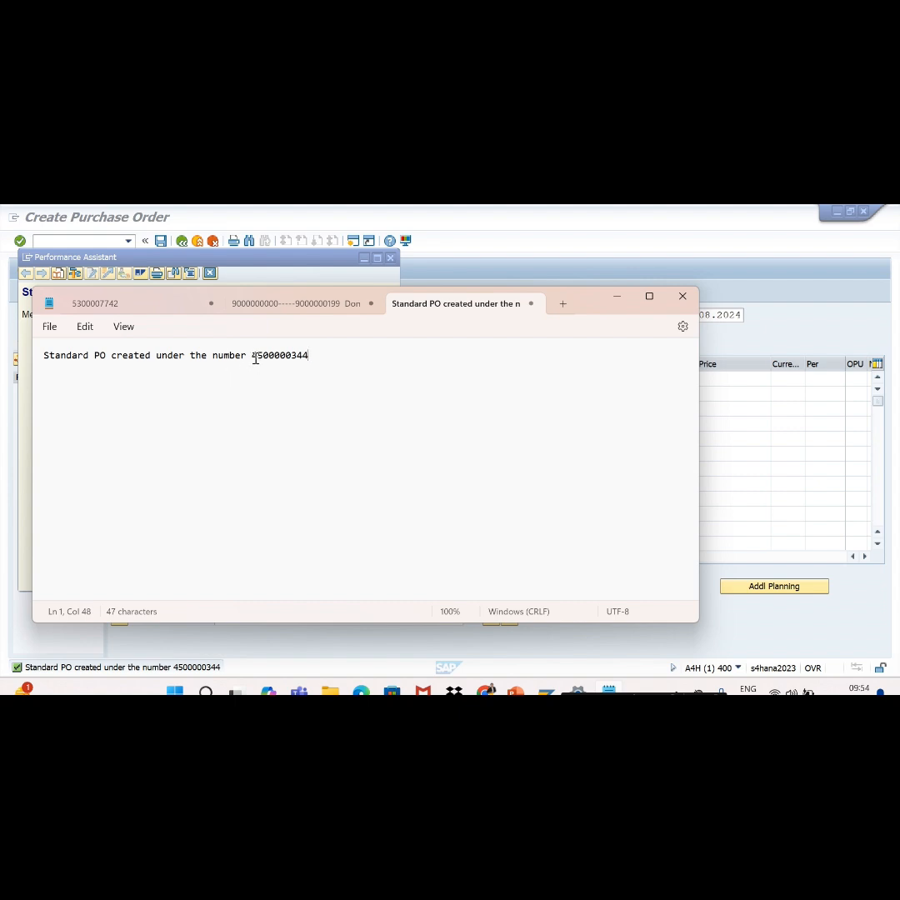
Step: Highlight the order number in the note, and return to SAP and close the message details
{"action": "left_click_drag", "start_coordinate": [252, 357], "coordinate": [314, 360]}
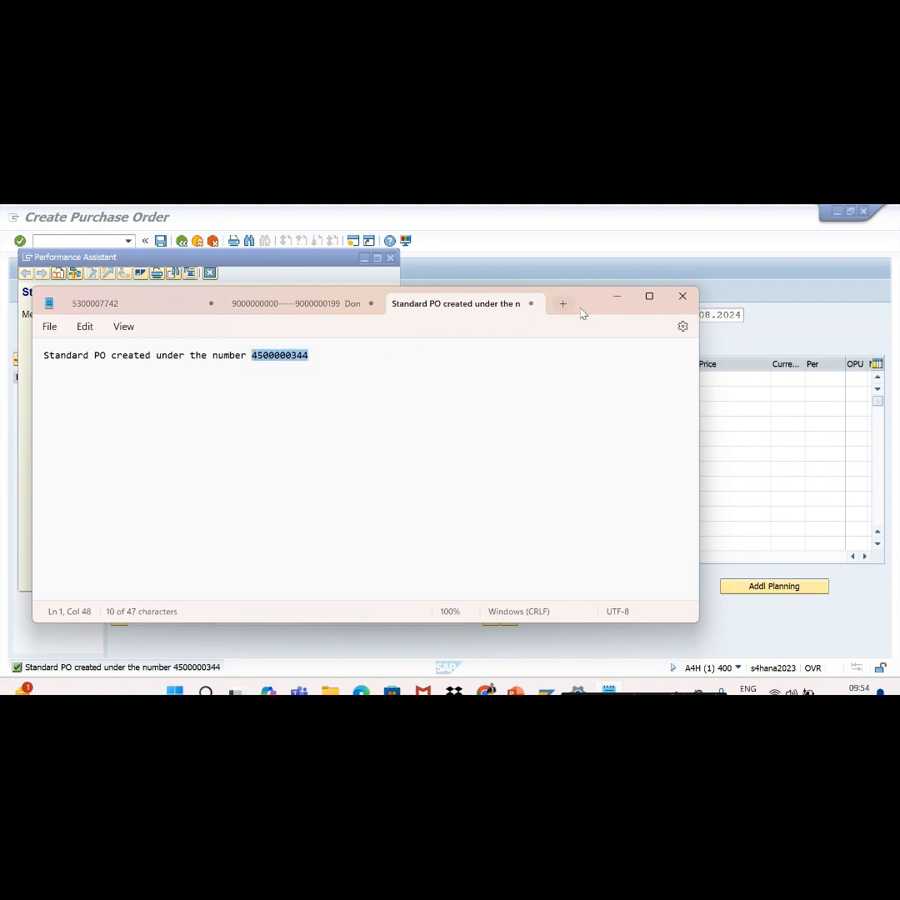
{"action": "left_click", "coordinate": [617, 297]}
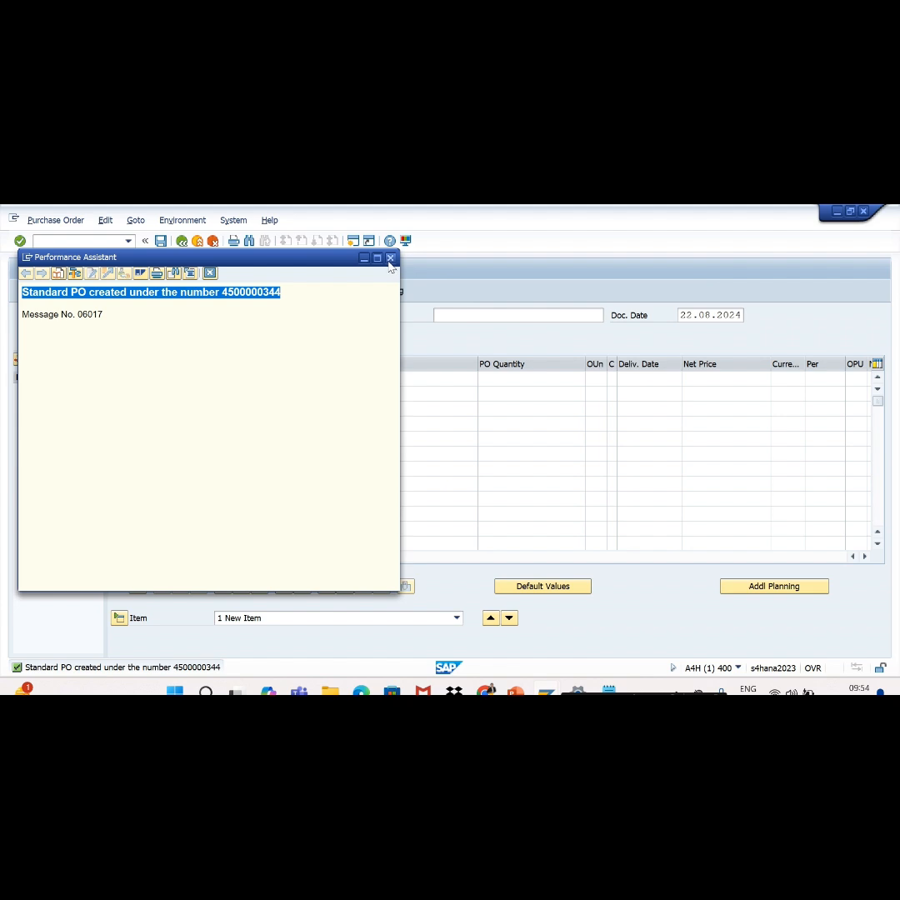
{"action": "left_click", "coordinate": [388, 258]}
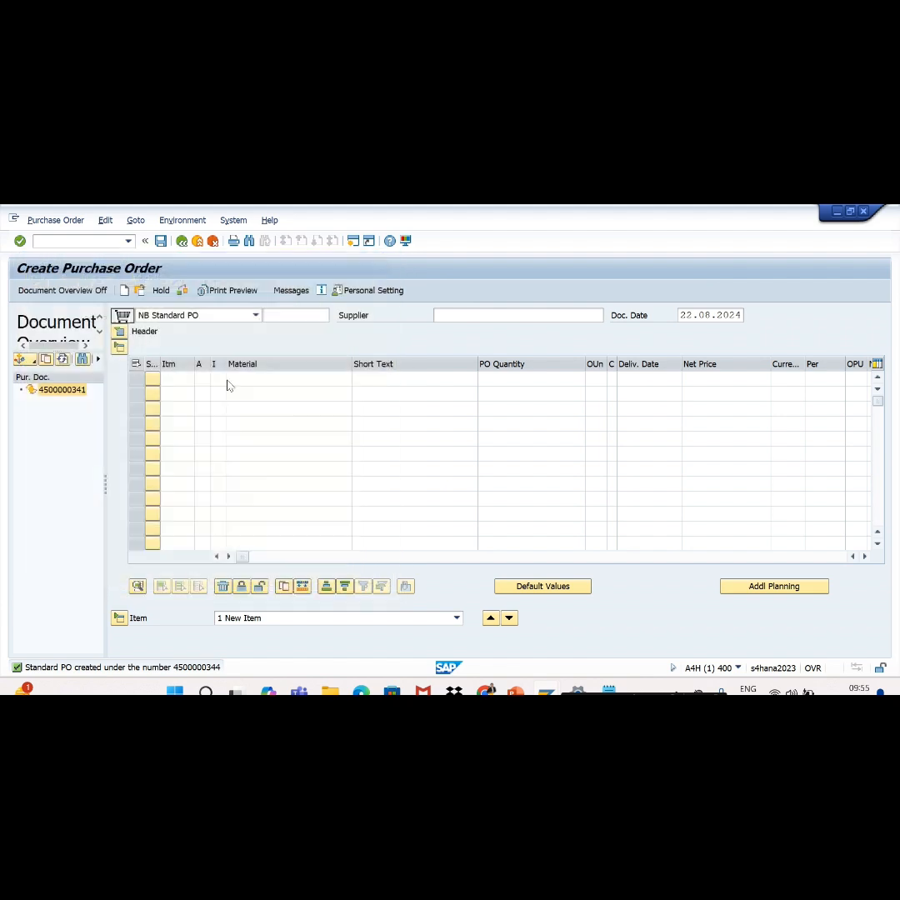
Step: Collapse the item overview, hide the document overview, and expand the header and item overview in turn to examine their fields
{"action": "left_click", "coordinate": [119, 347]}
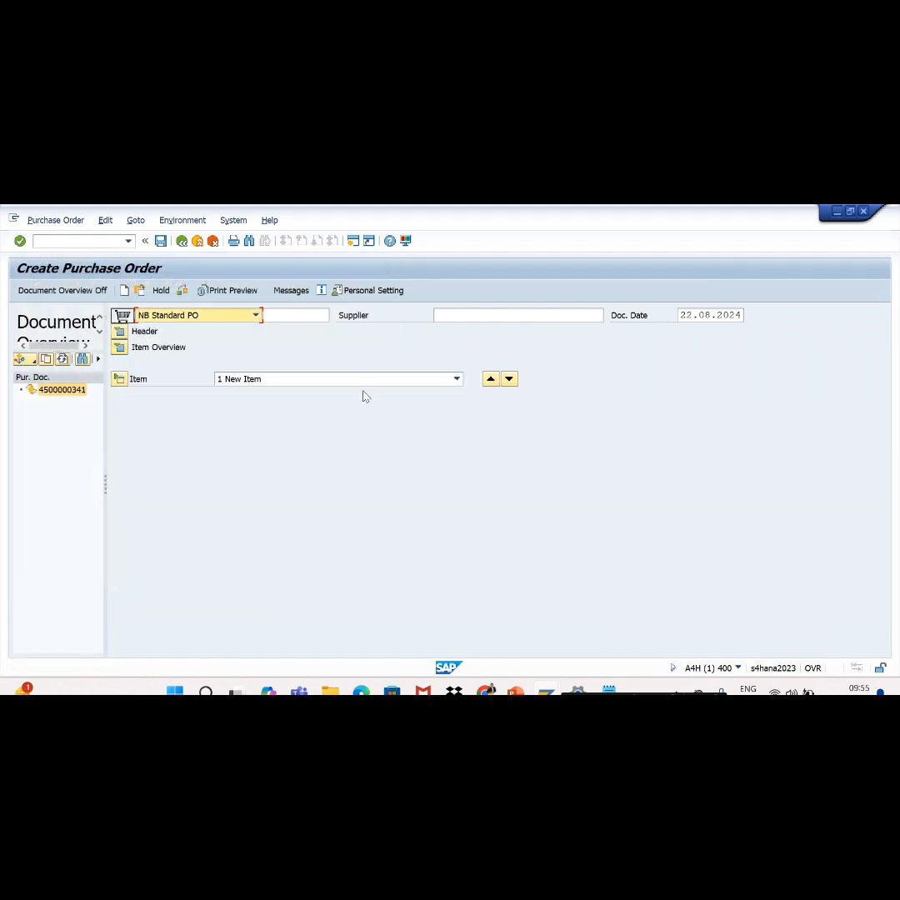
{"action": "left_click", "coordinate": [62, 290]}
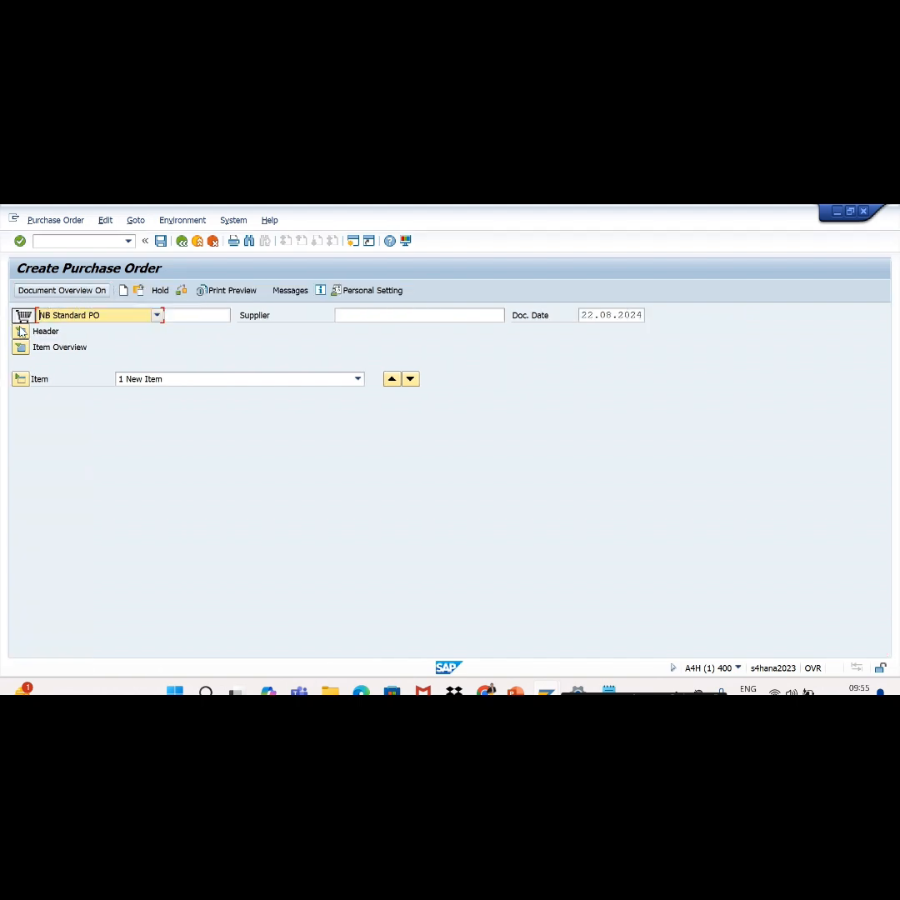
{"action": "left_click", "coordinate": [21, 331]}
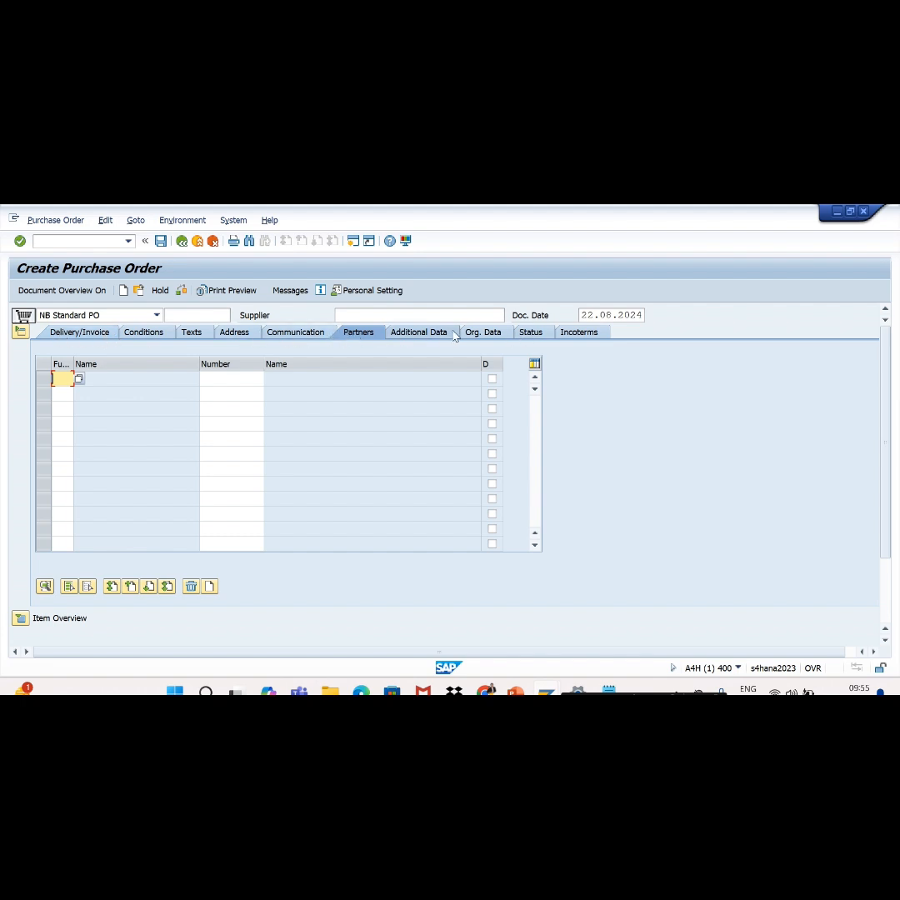
{"action": "left_click", "coordinate": [21, 332]}
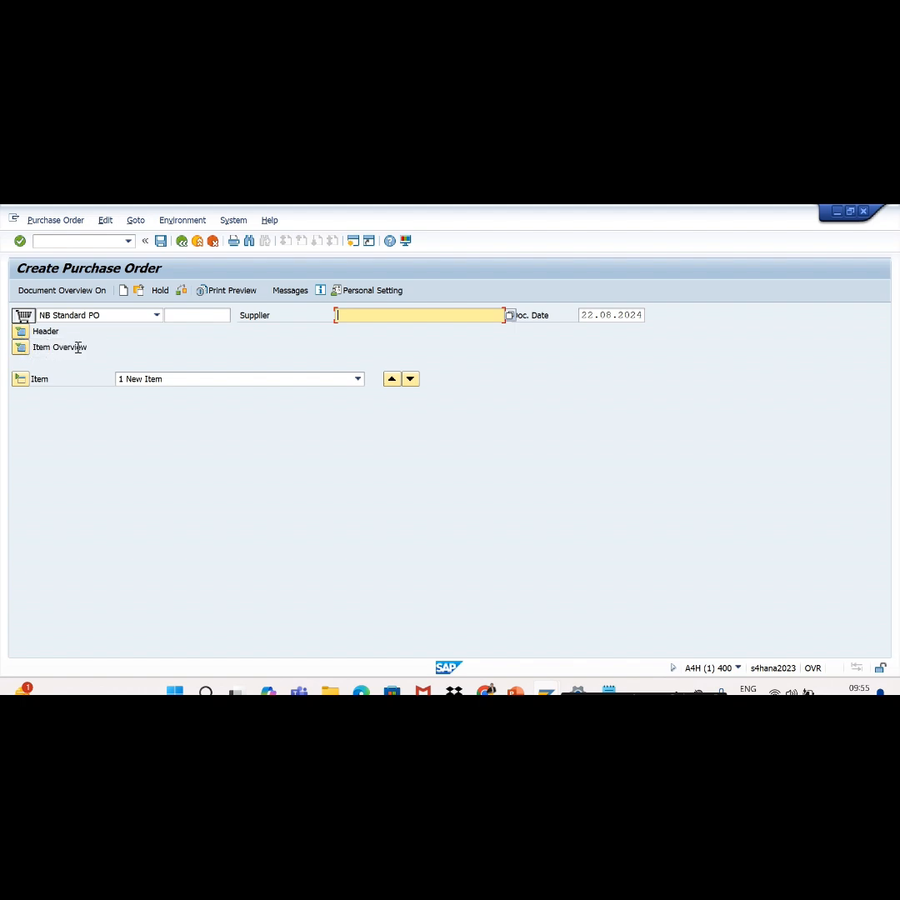
{"action": "left_click", "coordinate": [21, 347]}
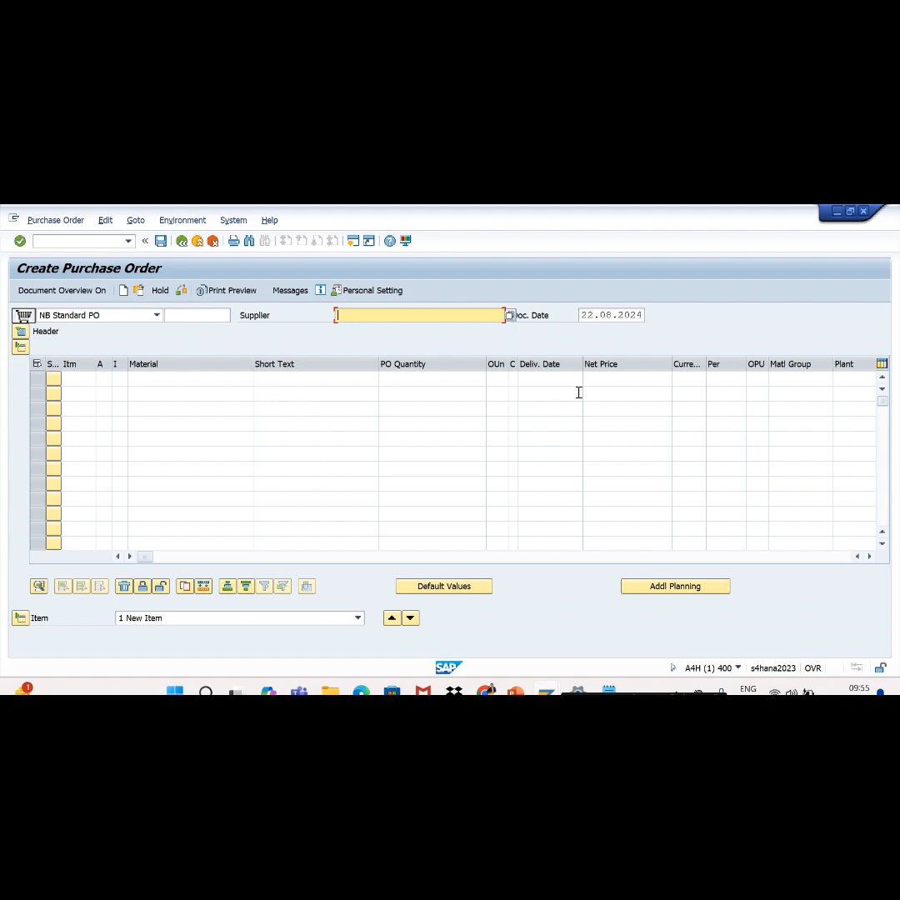
{"action": "left_click", "coordinate": [626, 379]}
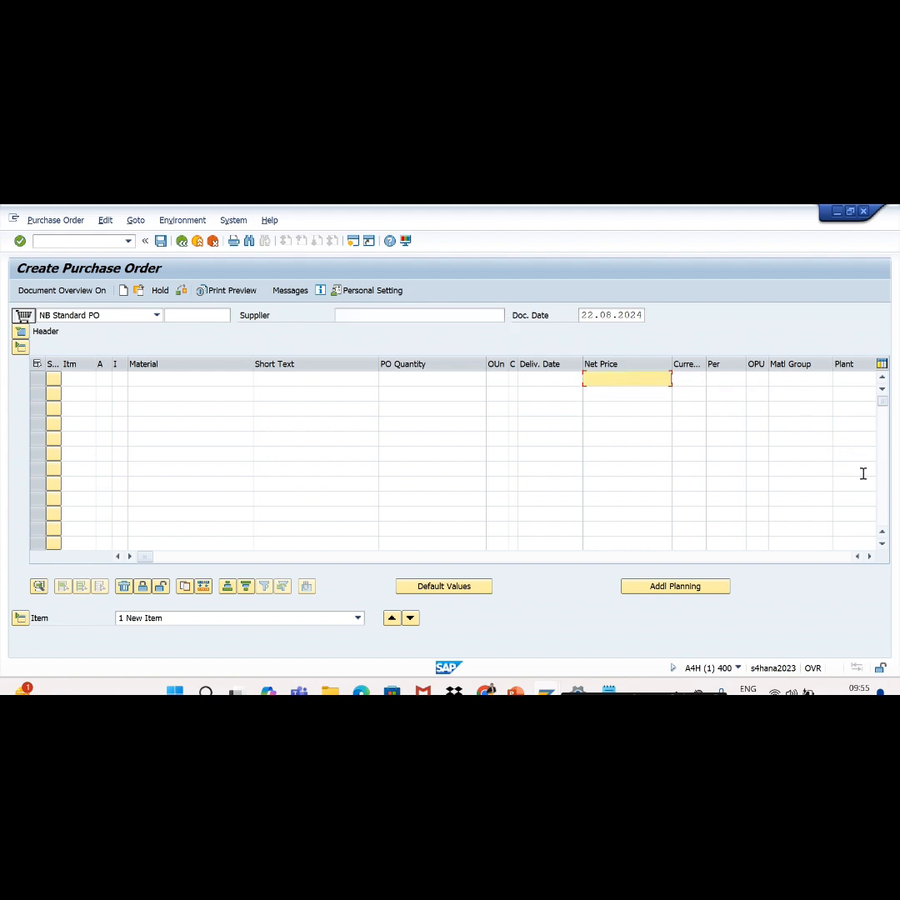
Step: Examine the remaining item overview columns up to the requisitioner, and collapse the item overview
{"action": "left_click", "coordinate": [869, 556]}
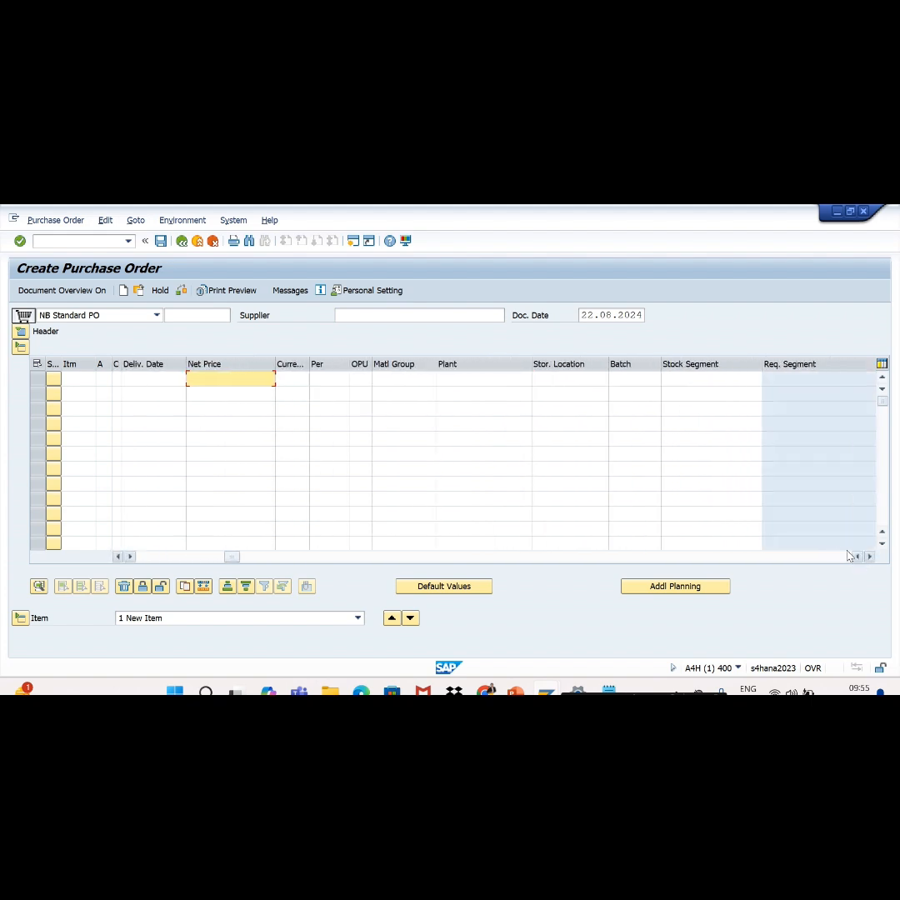
{"action": "left_click", "coordinate": [624, 379]}
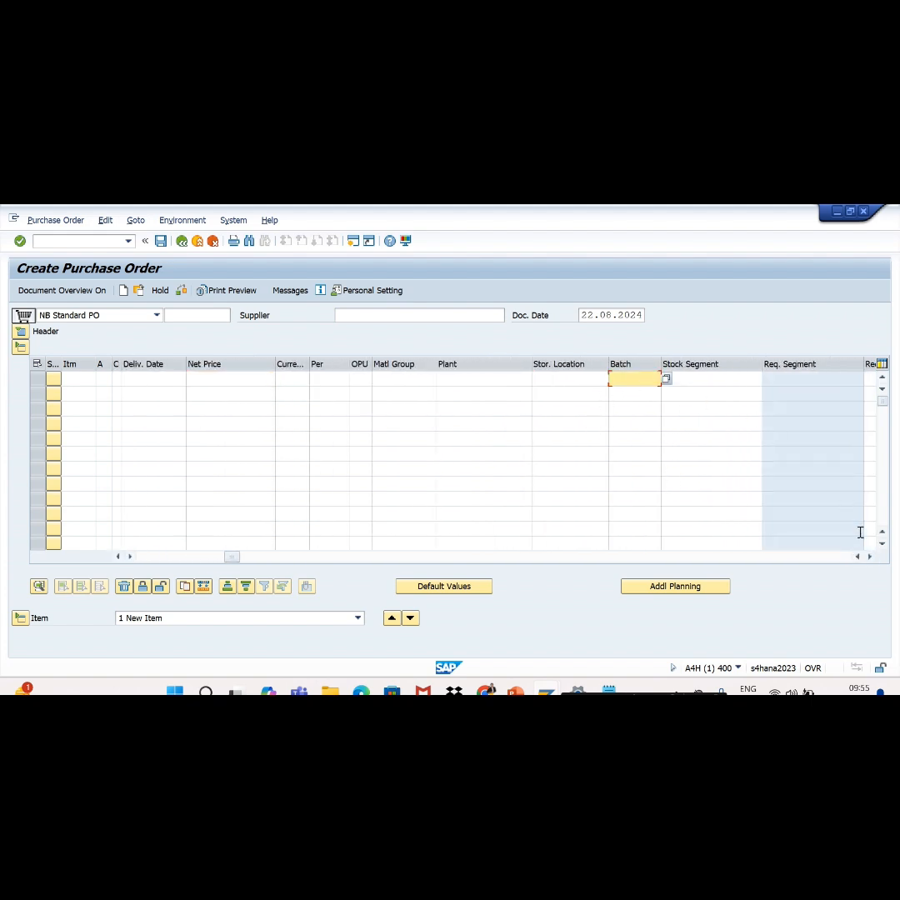
{"action": "left_click", "coordinate": [869, 555]}
{"action": "left_click", "coordinate": [869, 556]}
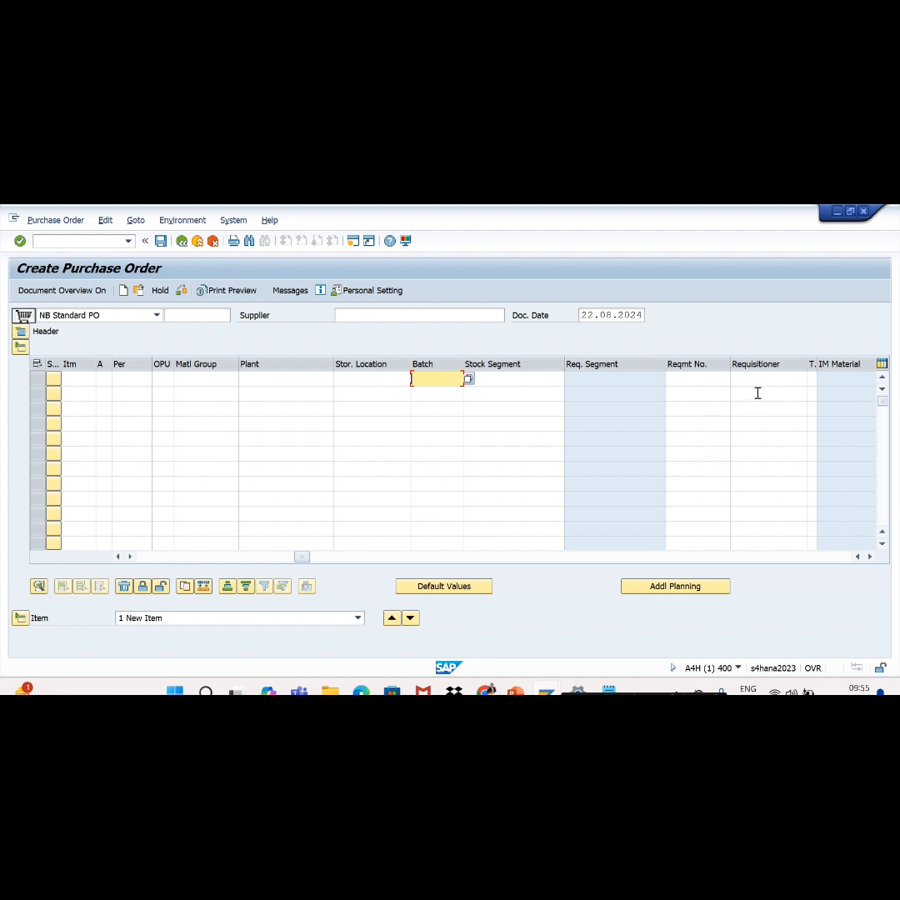
{"action": "left_click", "coordinate": [20, 617]}
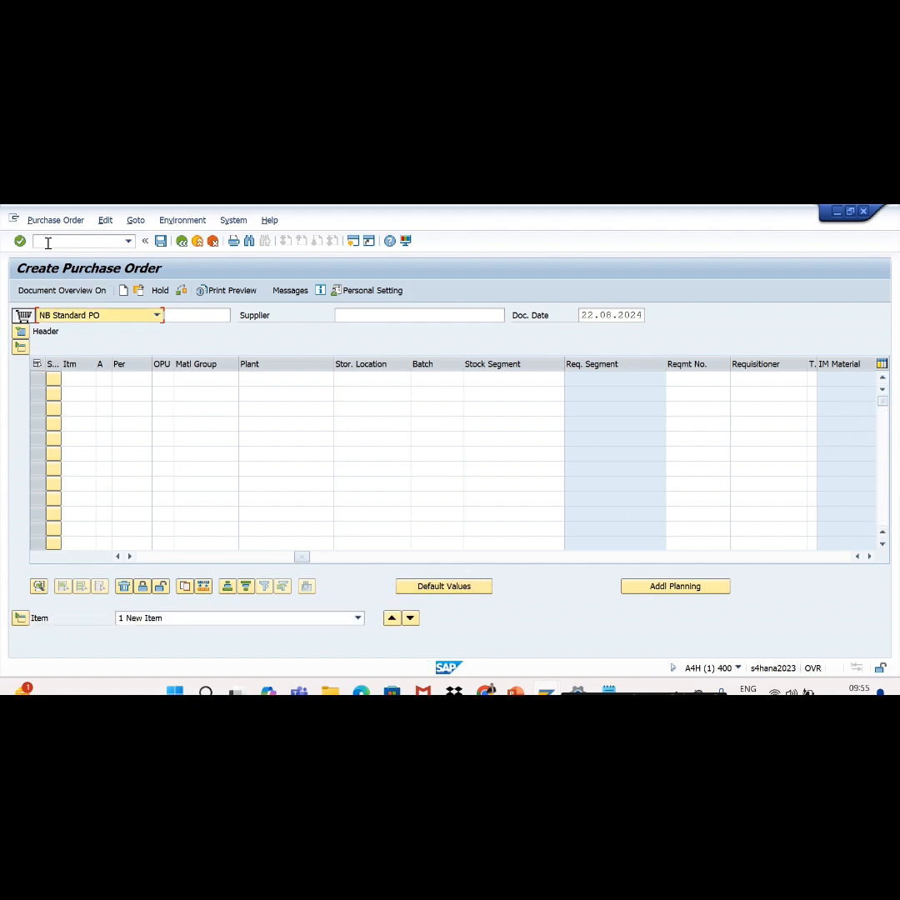
{"action": "left_click", "coordinate": [20, 346]}
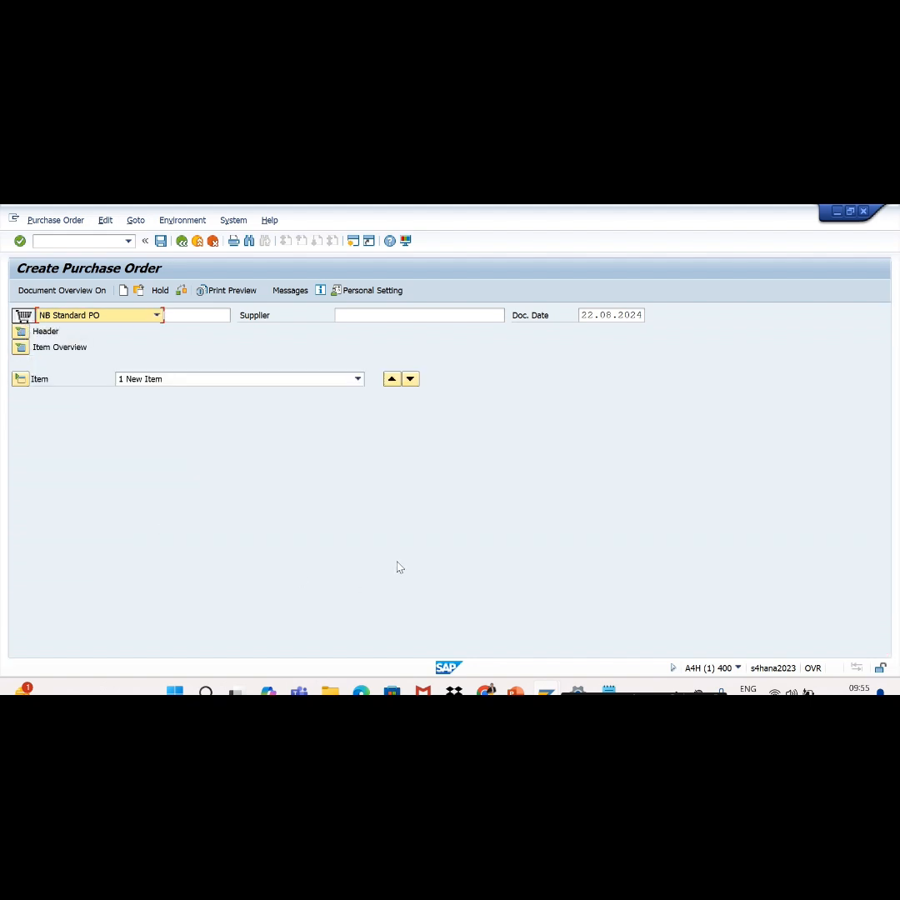
Step: Switch to the PowerPoint presentation and review the create and change purchase order transaction codes on slide 1
{"action": "key", "text": "alt+Tab"}
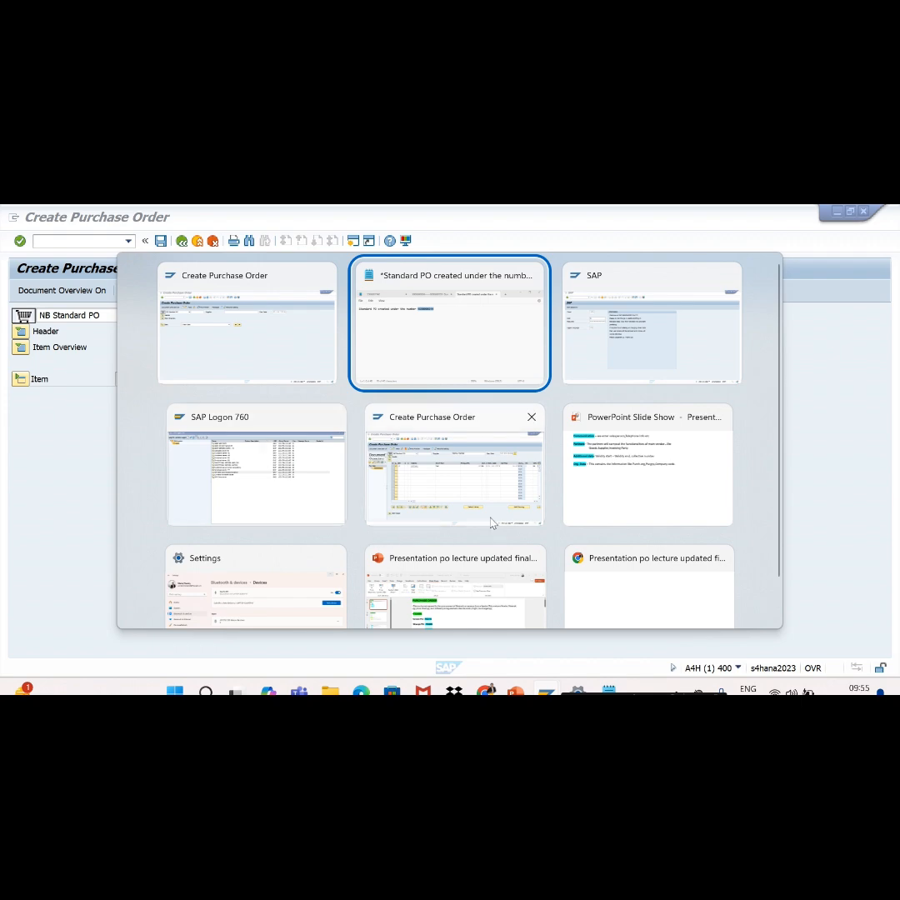
{"action": "key", "text": "alt+Down"}
{"action": "key", "text": "alt+Down"}
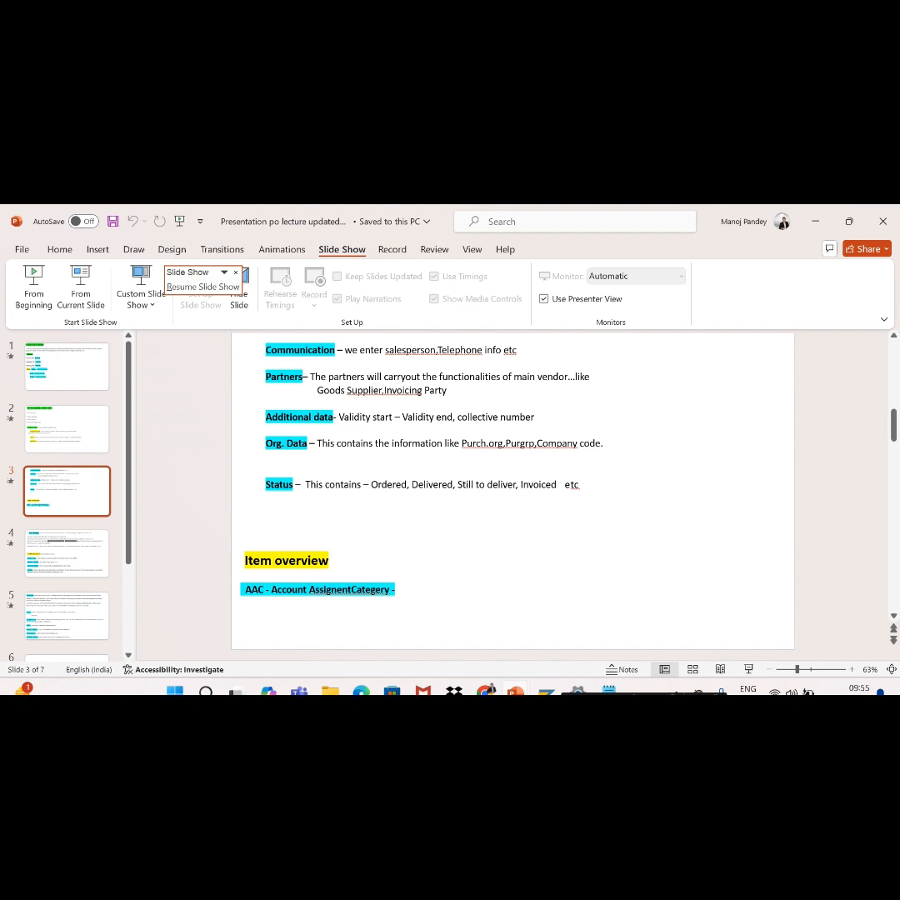
{"action": "left_click", "coordinate": [64, 371]}
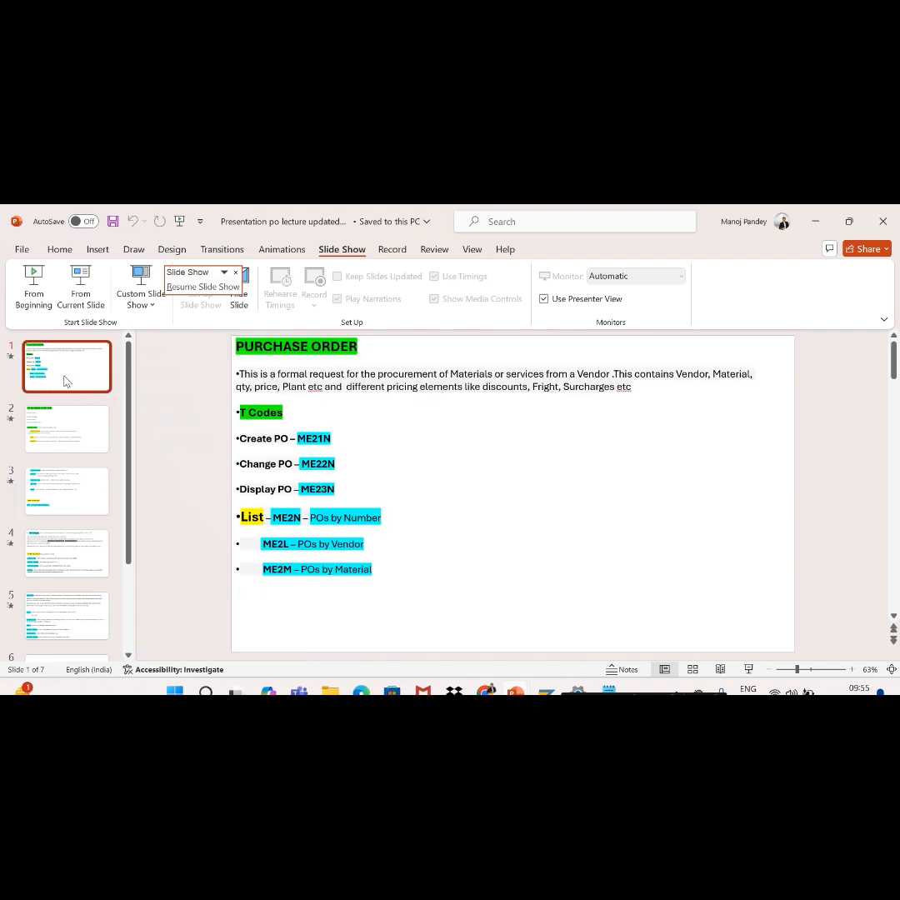
{"action": "double_click", "coordinate": [332, 439]}
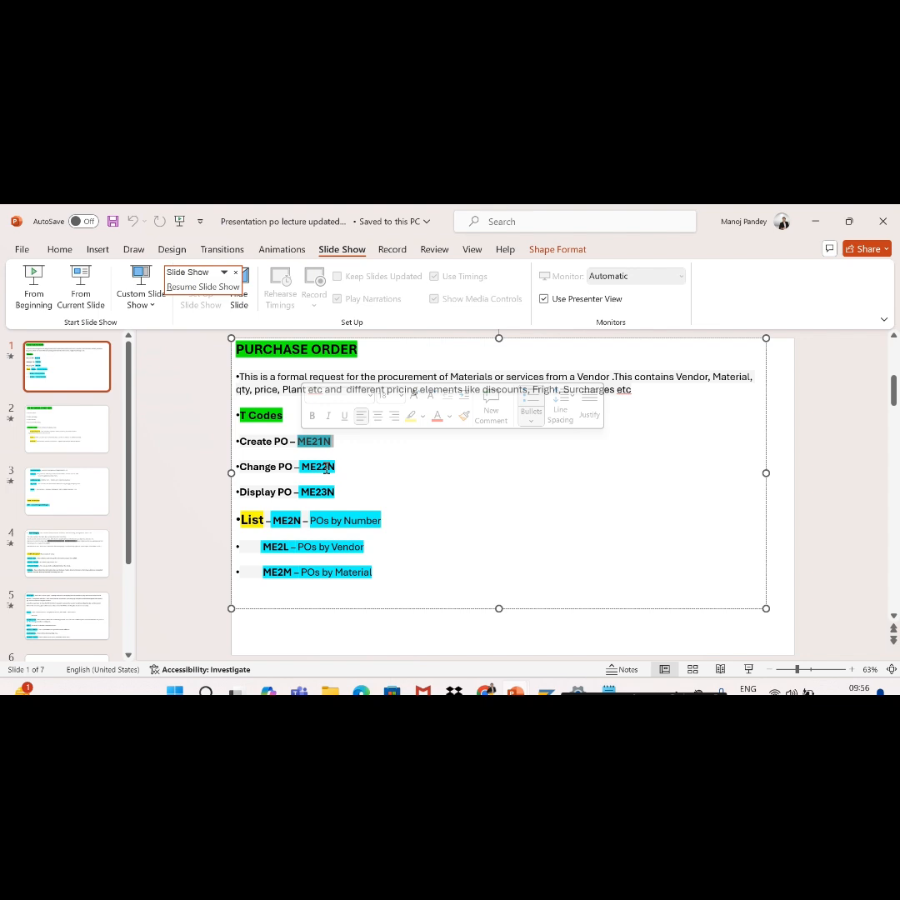
{"action": "left_click", "coordinate": [337, 467]}
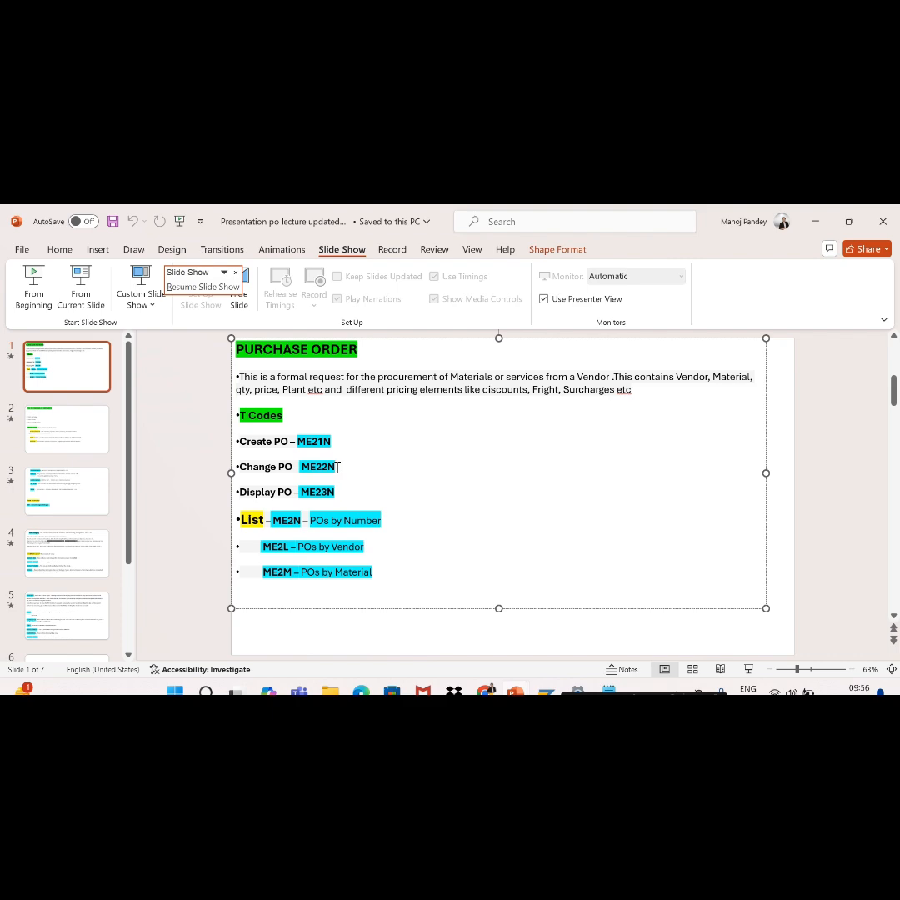
Step: Return to the SAP purchase order window and start the change transaction with /nme22n
{"action": "key", "text": "alt+Tab"}
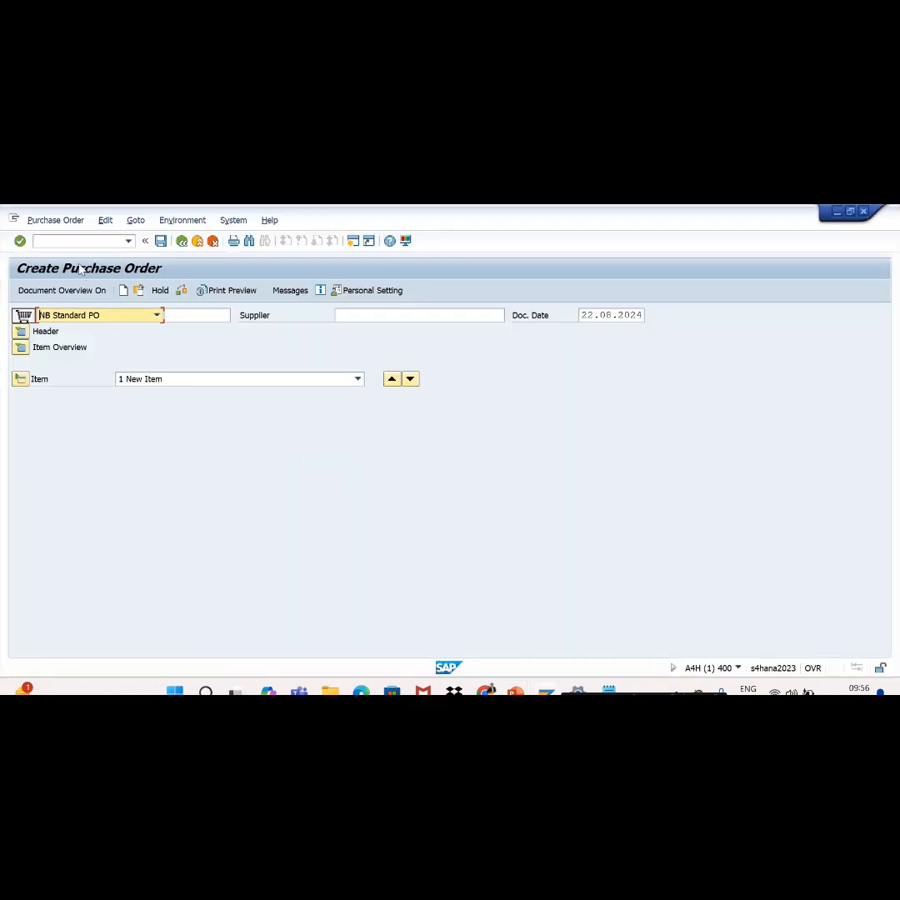
{"action": "left_click", "coordinate": [69, 242]}
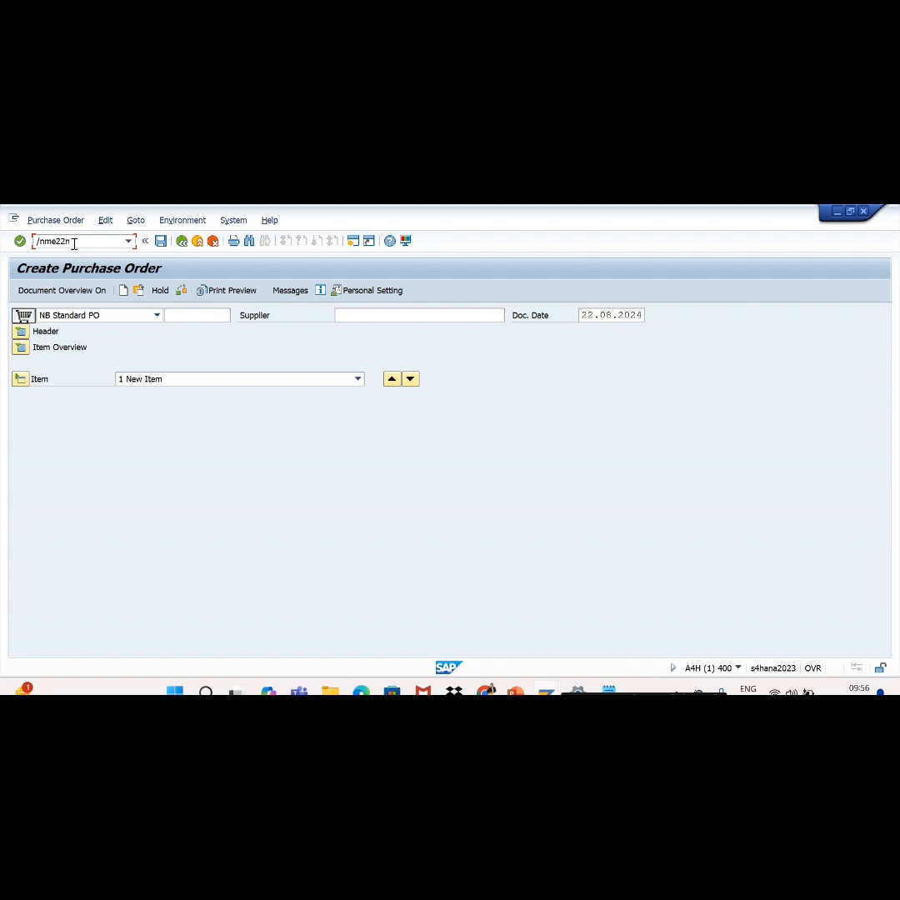
{"action": "key", "text": "Return"}
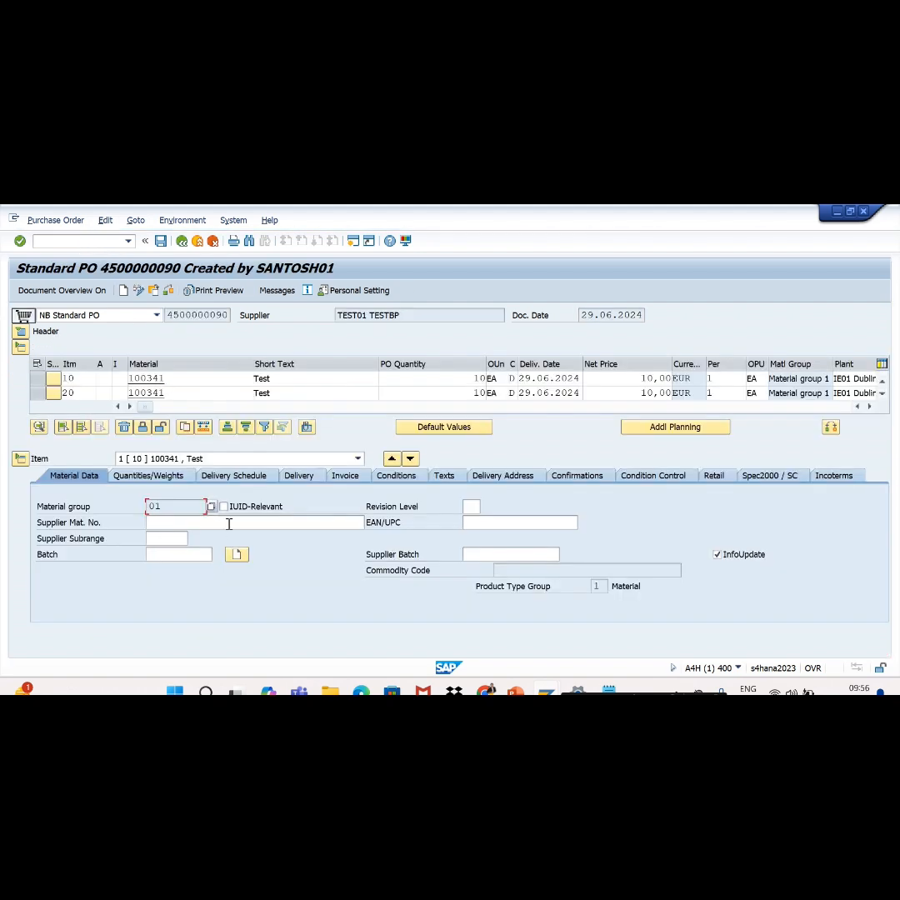
Step: Start selecting another purchase order and clear the prefilled purchase order number
{"action": "left_click", "coordinate": [153, 291]}
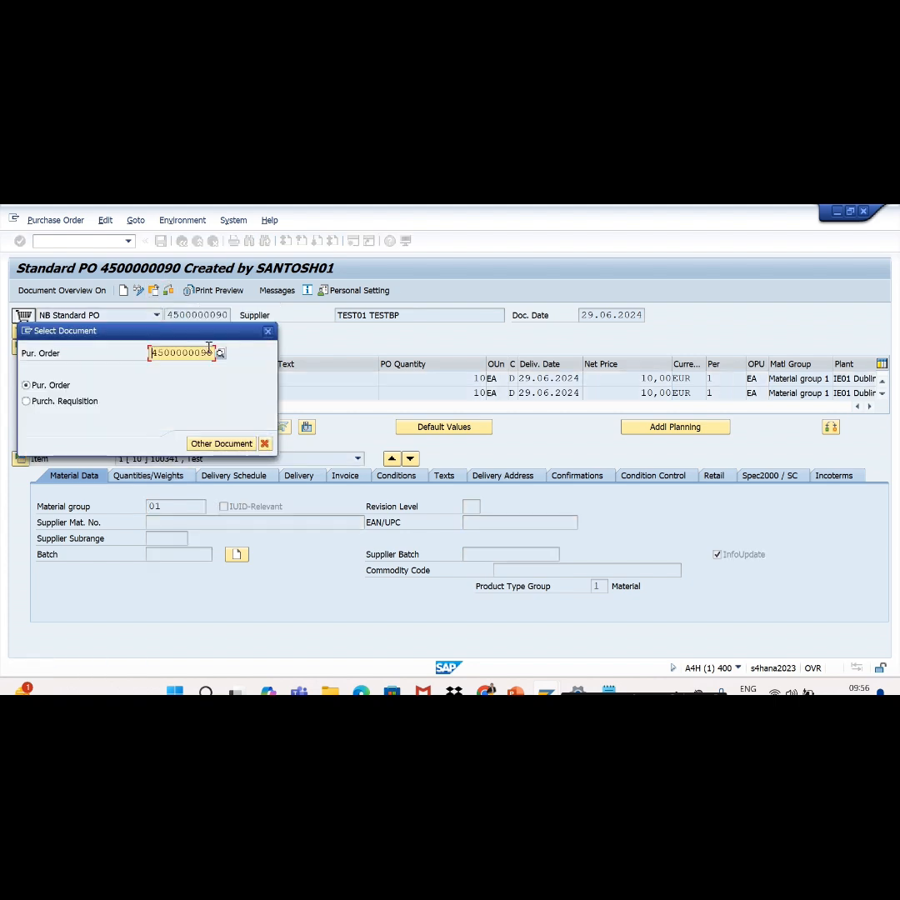
{"action": "left_click", "coordinate": [211, 354]}
{"action": "key", "text": "BackSpace"}
{"action": "key", "text": "BackSpace"}
{"action": "key", "text": "BackSpace"}
{"action": "key", "text": "BackSpace"}
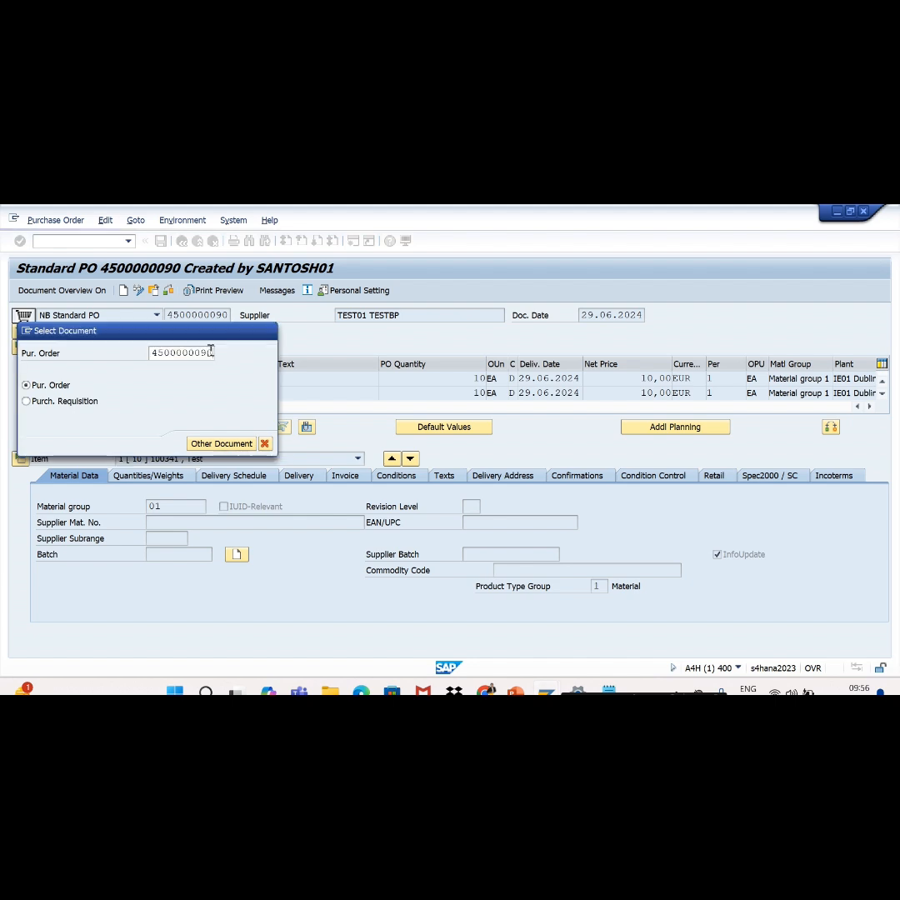
{"action": "key", "text": "BackSpace"}
{"action": "key", "text": "BackSpace"}
{"action": "key", "text": "BackSpace"}
{"action": "key", "text": "BackSpace"}
{"action": "key", "text": "BackSpace"}
{"action": "key", "text": "BackSpace"}
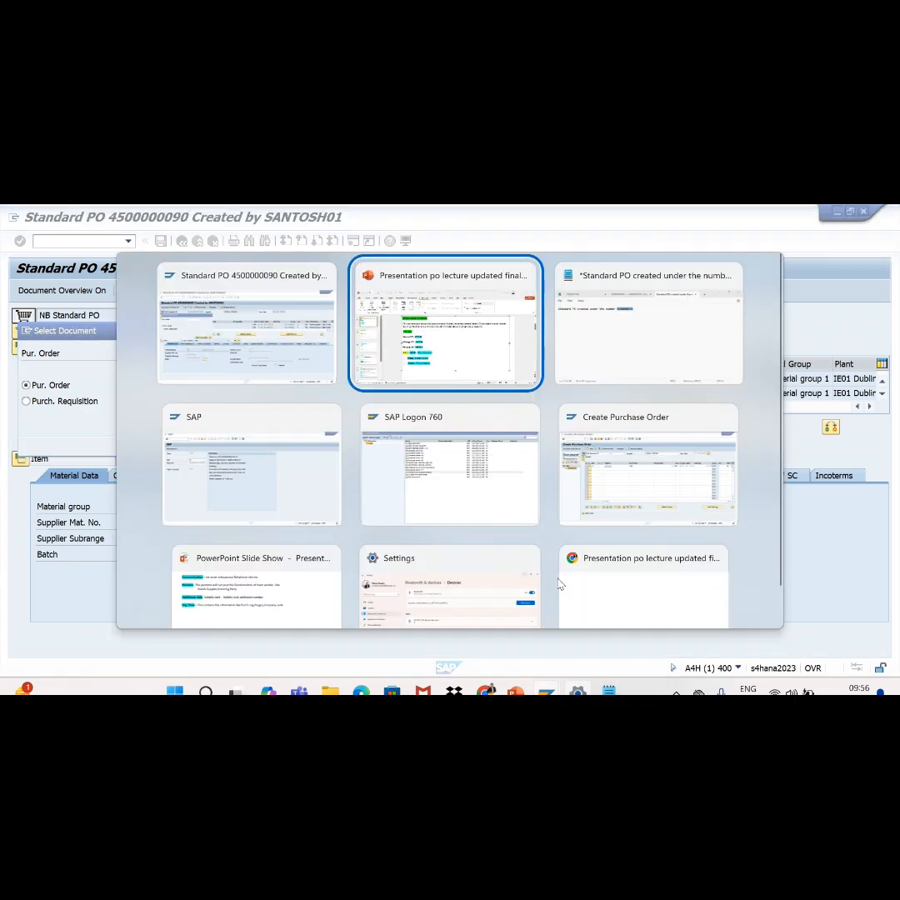
Step: Look up the new order number in Notepad, and paste it into the SAP document selection to open that purchase order
{"action": "key", "text": "alt+Tab"}
{"action": "key", "text": "alt+Tab"}
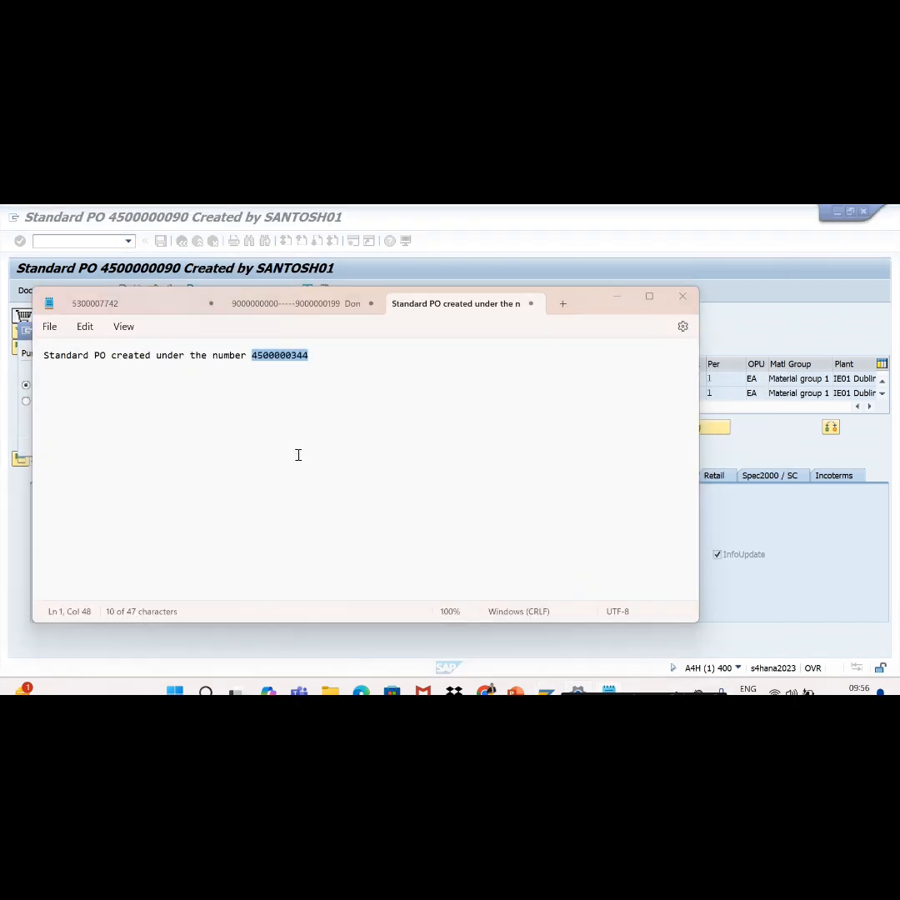
{"action": "key", "text": "alt+Tab"}
{"action": "key", "text": "ctrl+v"}
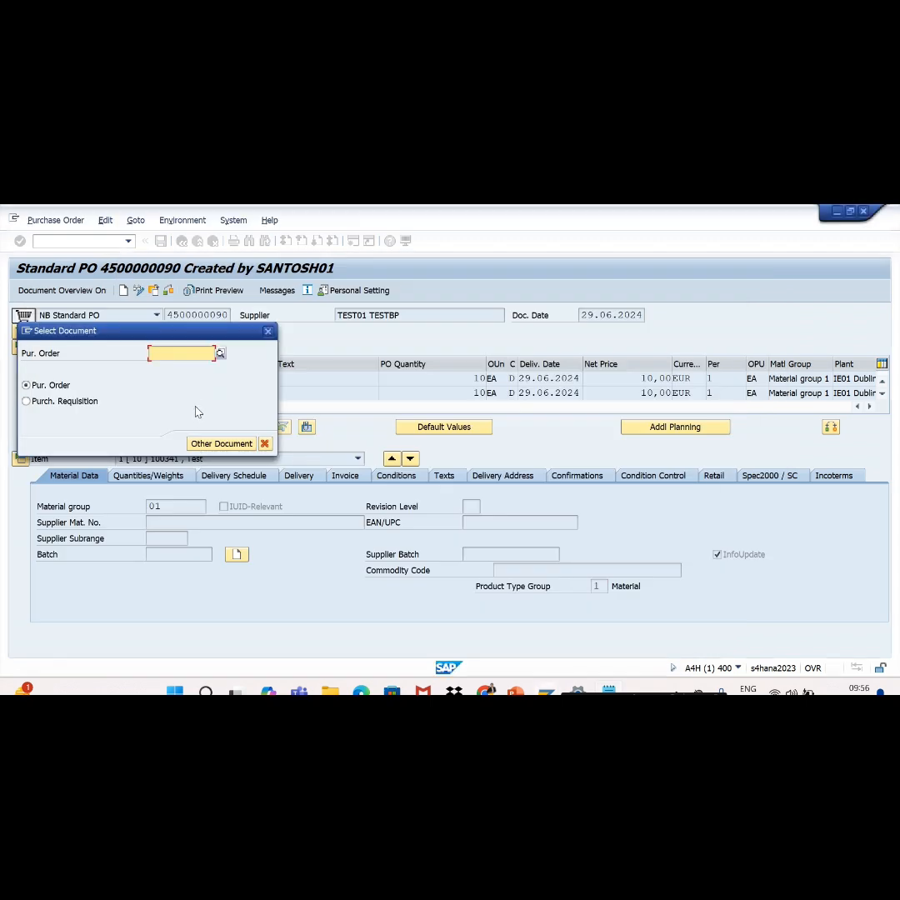
{"action": "key", "text": "Return"}
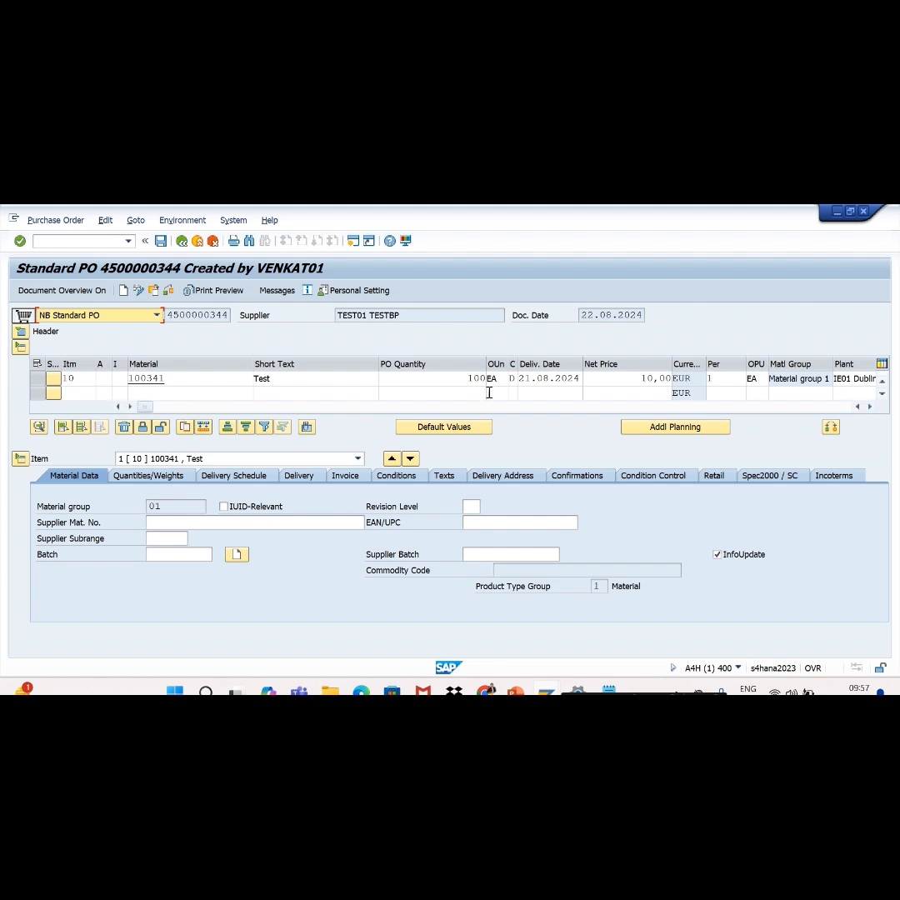
Step: Set the delivery date of item 10 to 25.09.2024 using the calendar
{"action": "left_click", "coordinate": [559, 380]}
{"action": "left_click", "coordinate": [587, 379]}
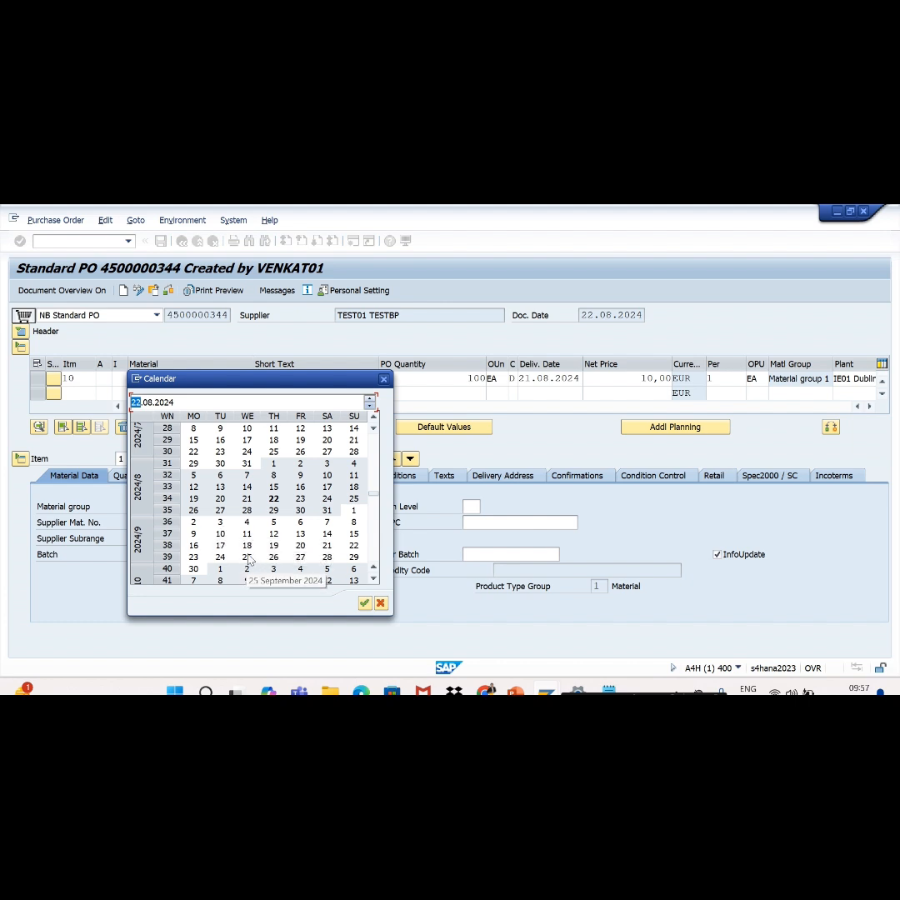
{"action": "double_click", "coordinate": [246, 557]}
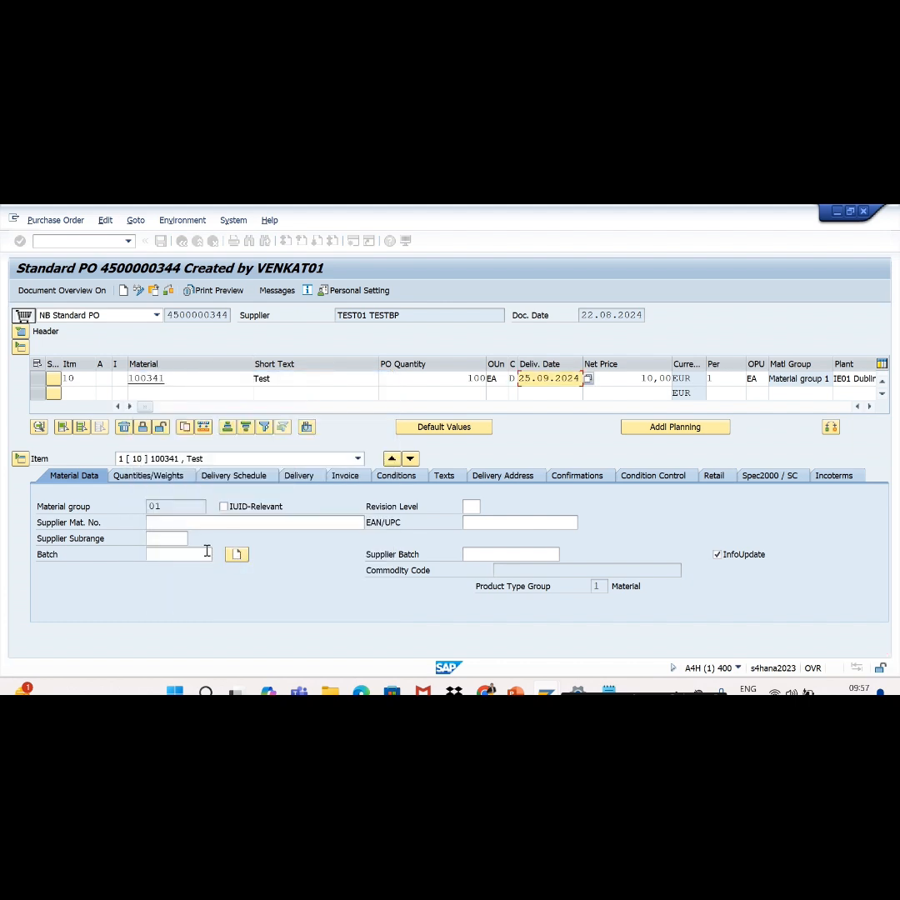
Step: Set the net price of item 10 to 20 EUR
{"action": "left_click", "coordinate": [644, 380]}
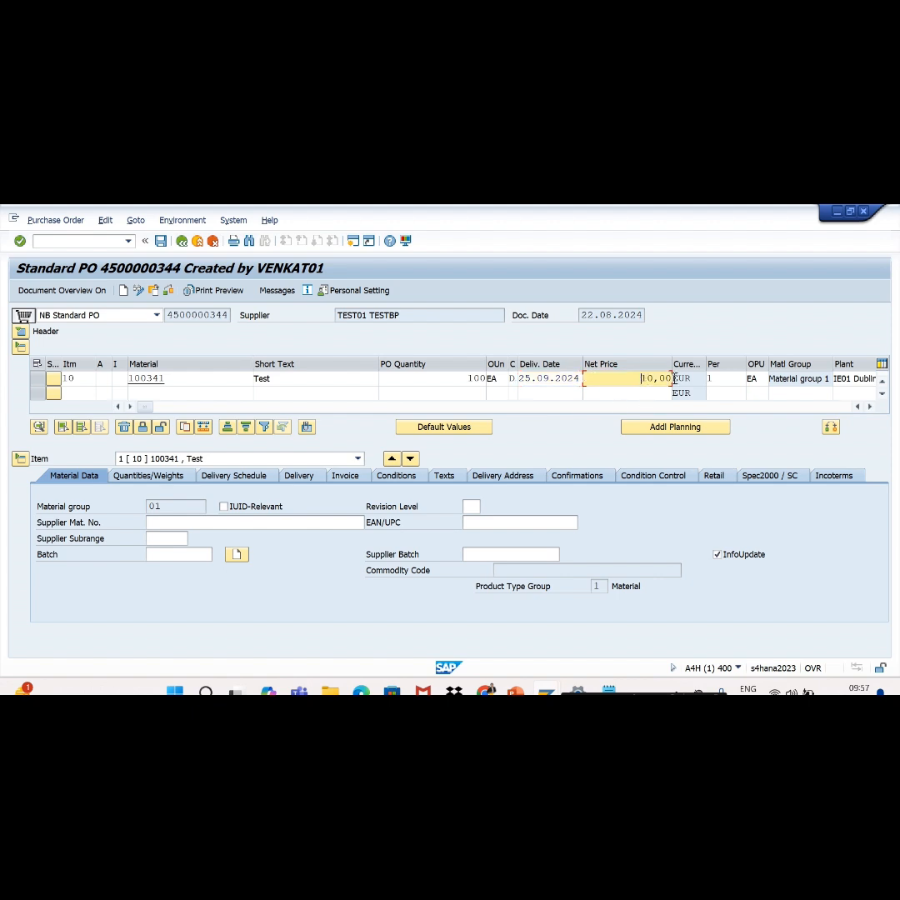
{"action": "key", "text": "Return"}
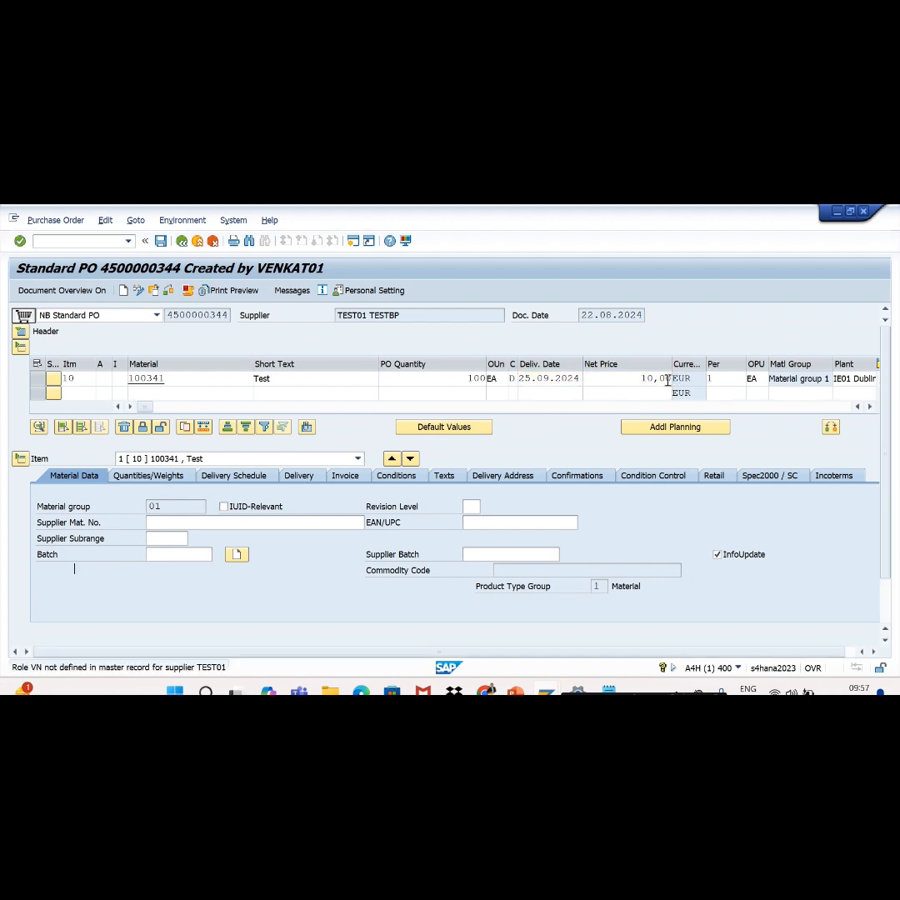
{"action": "key", "text": "BackSpace"}
{"action": "key", "text": "BackSpace"}
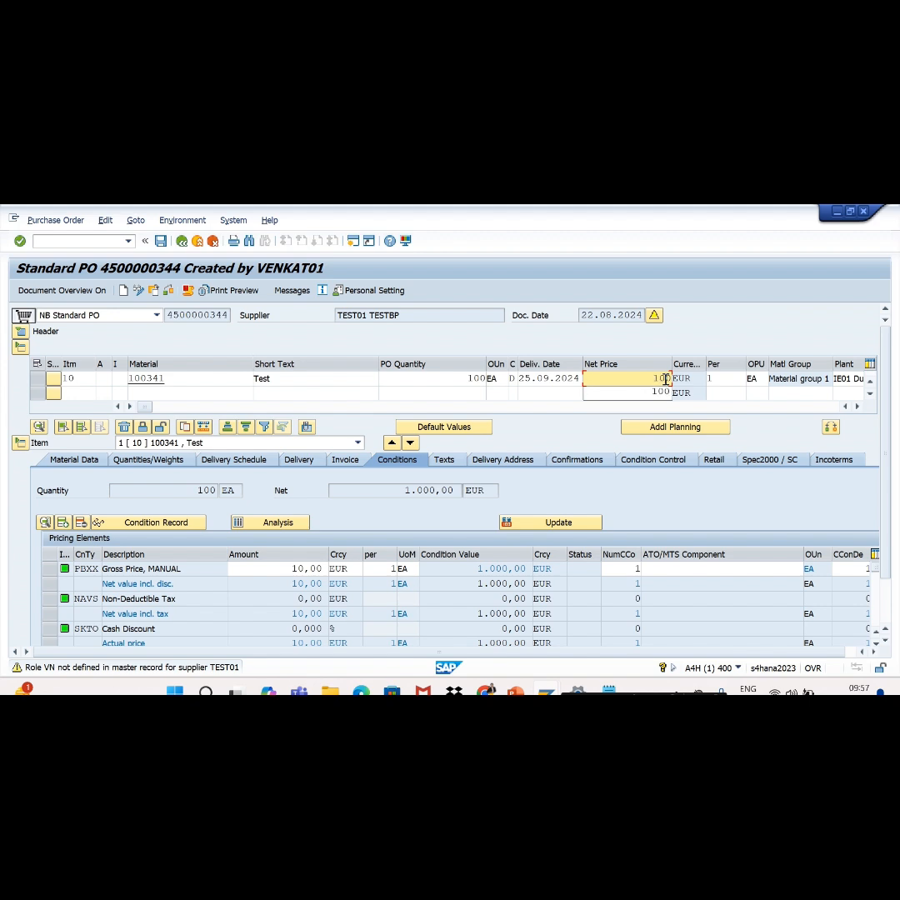
{"action": "key", "text": "BackSpace"}
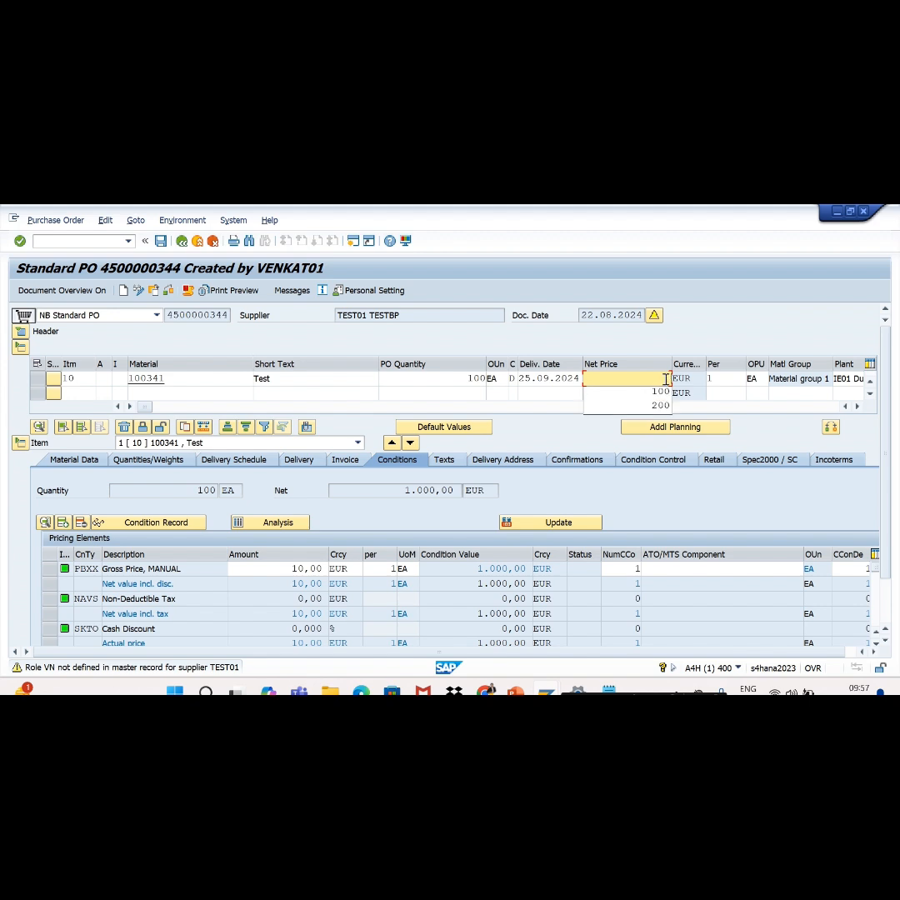
{"action": "type", "text": "2"}
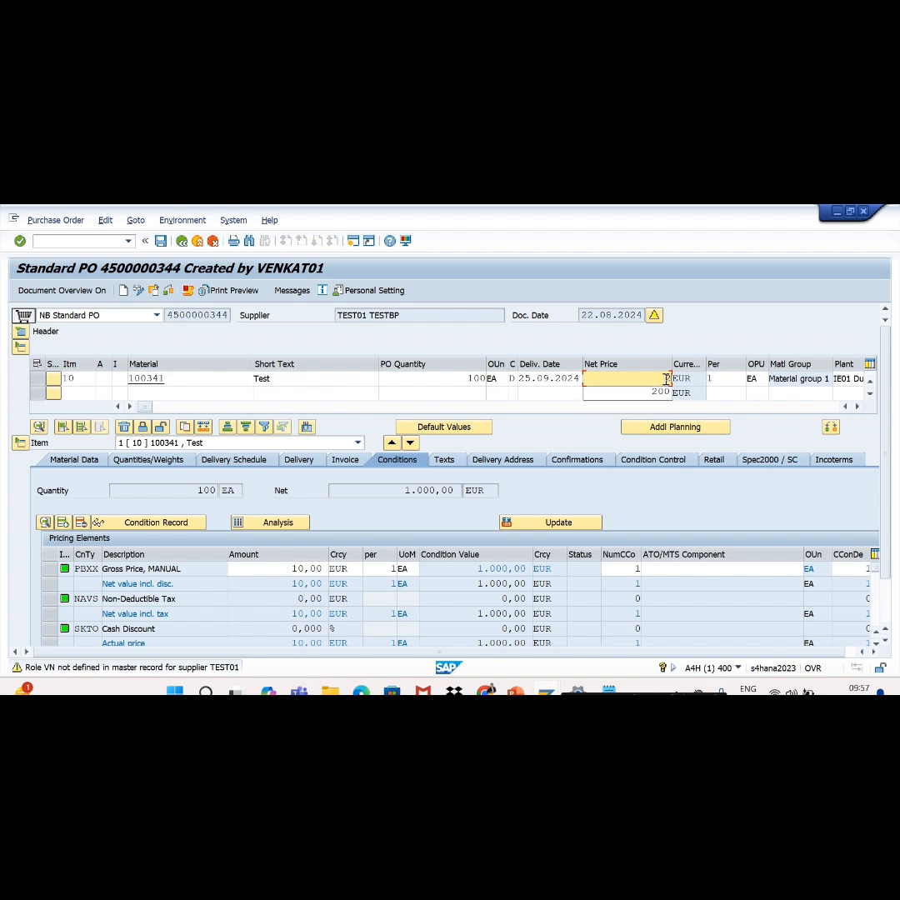
{"action": "type", "text": "0"}
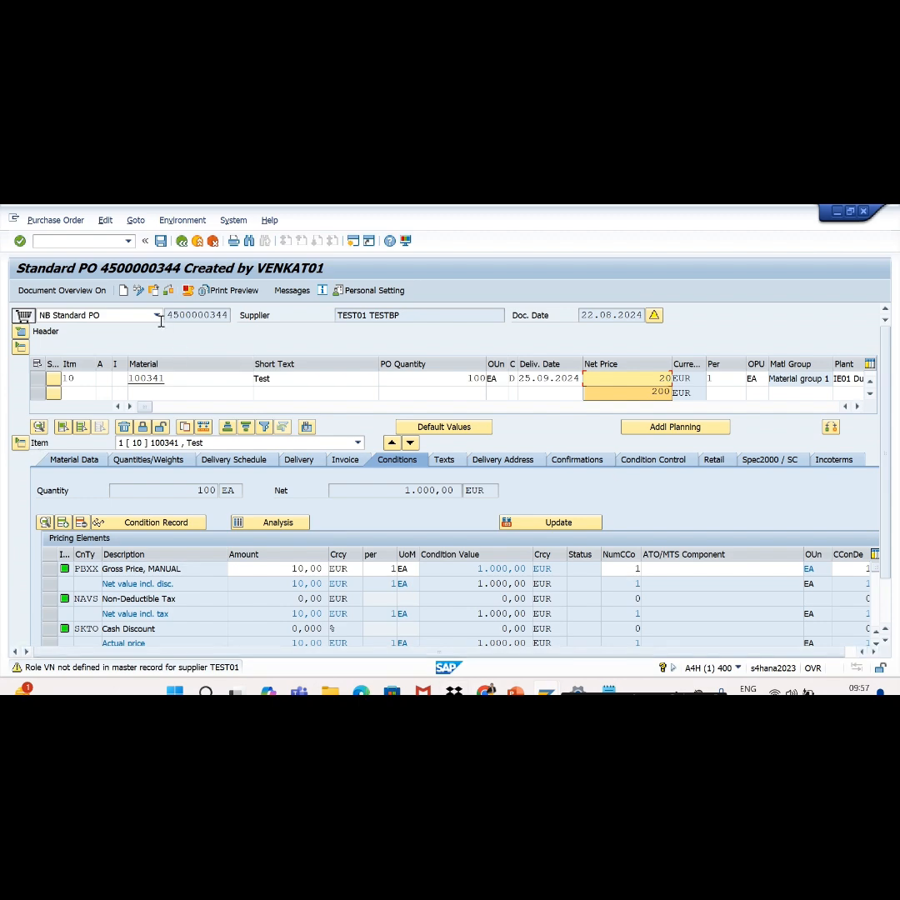
Step: Check the purchase order, acknowledge the messages, and save the changed order despite the system messages
{"action": "left_click", "coordinate": [167, 294]}
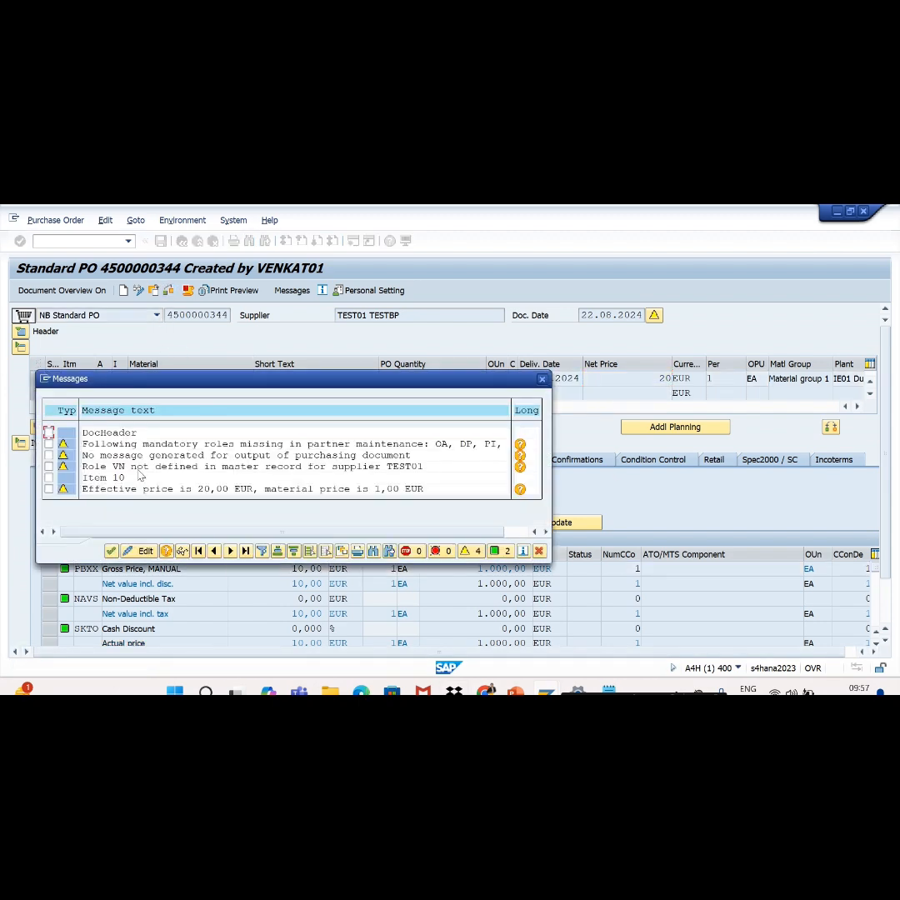
{"action": "left_click", "coordinate": [110, 551]}
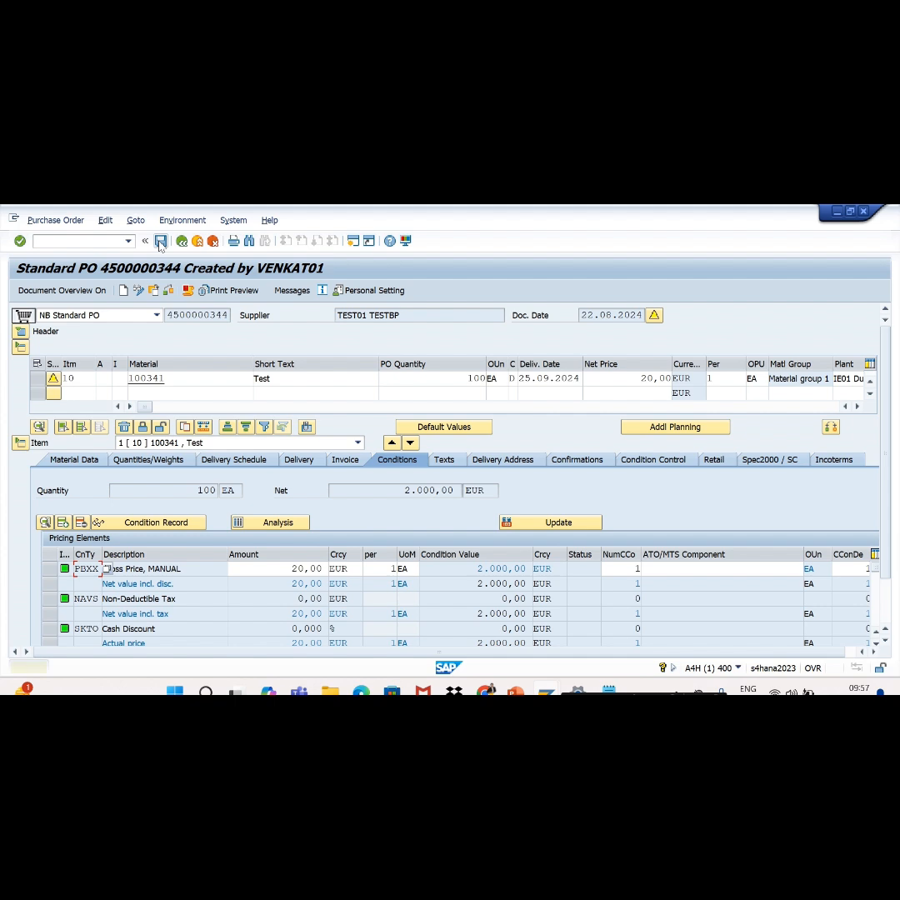
{"action": "left_click", "coordinate": [161, 240]}
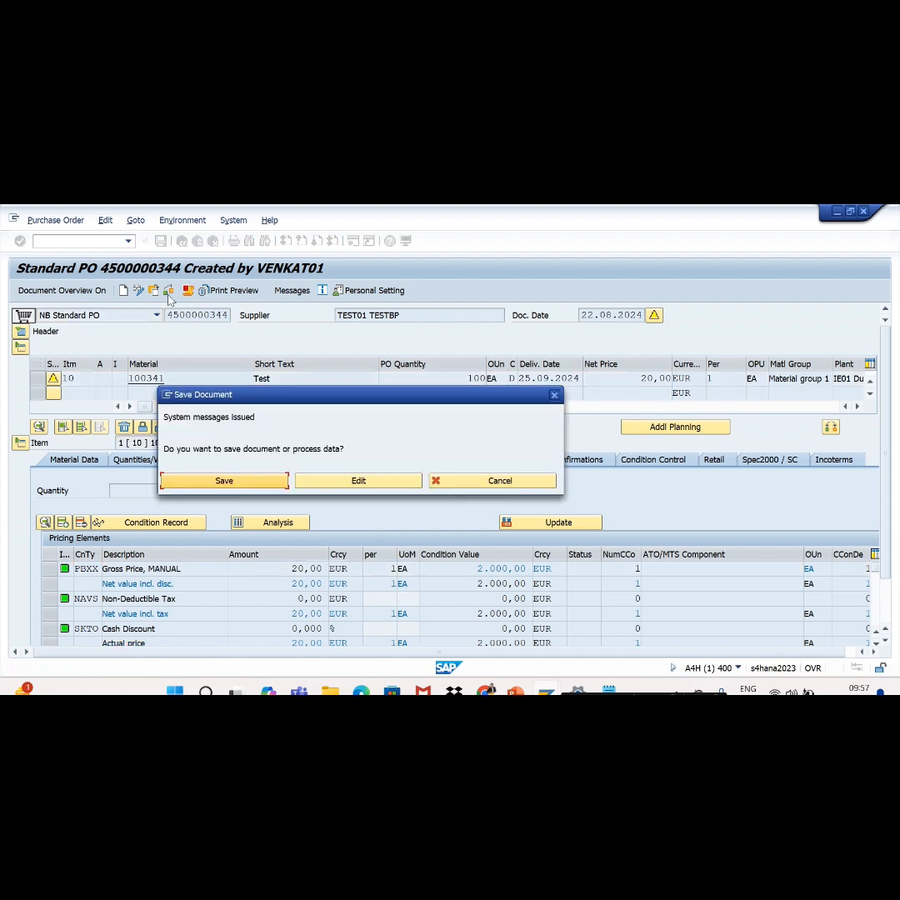
{"action": "left_click", "coordinate": [208, 480]}
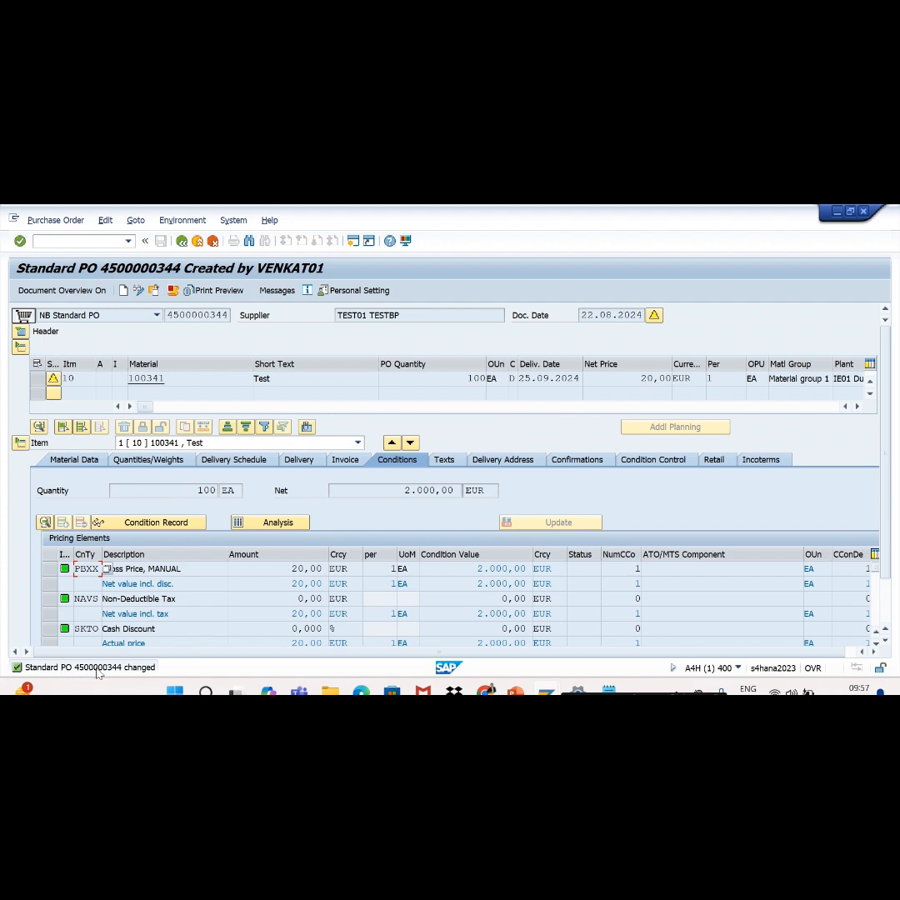
Step: Open the details of the purchase order change message and copy its text
{"action": "left_click", "coordinate": [97, 672]}
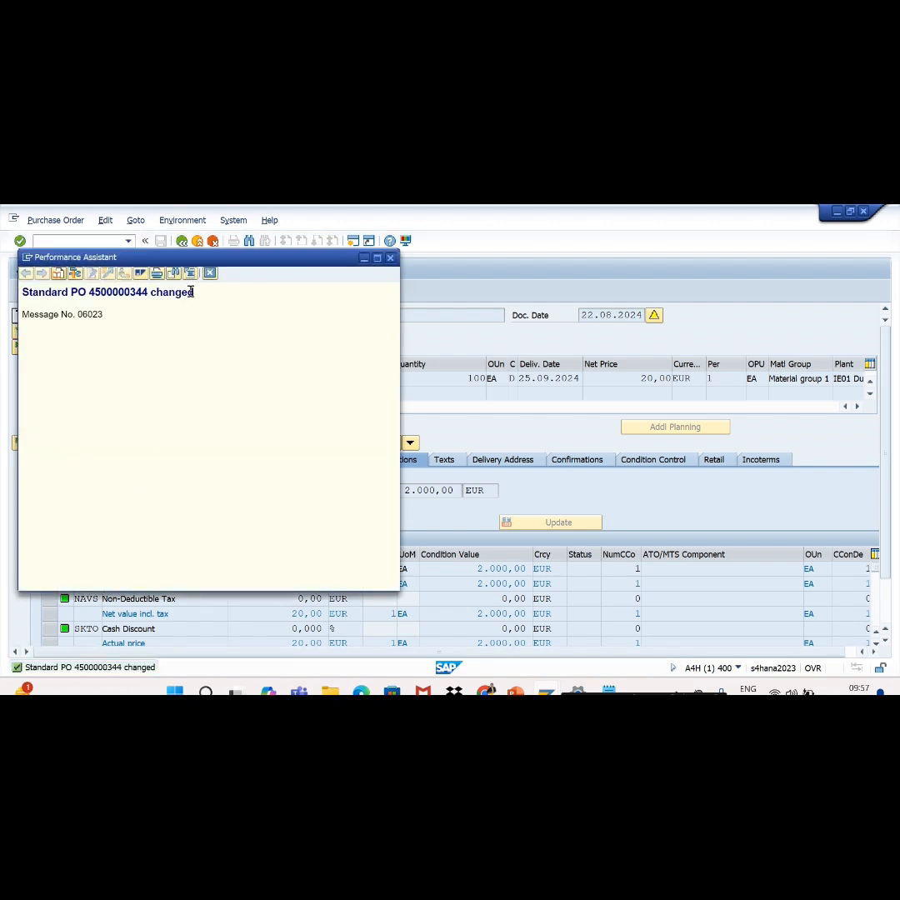
{"action": "left_click_drag", "start_coordinate": [191, 291], "coordinate": [51, 296]}
{"action": "key", "text": "ctrl+c"}
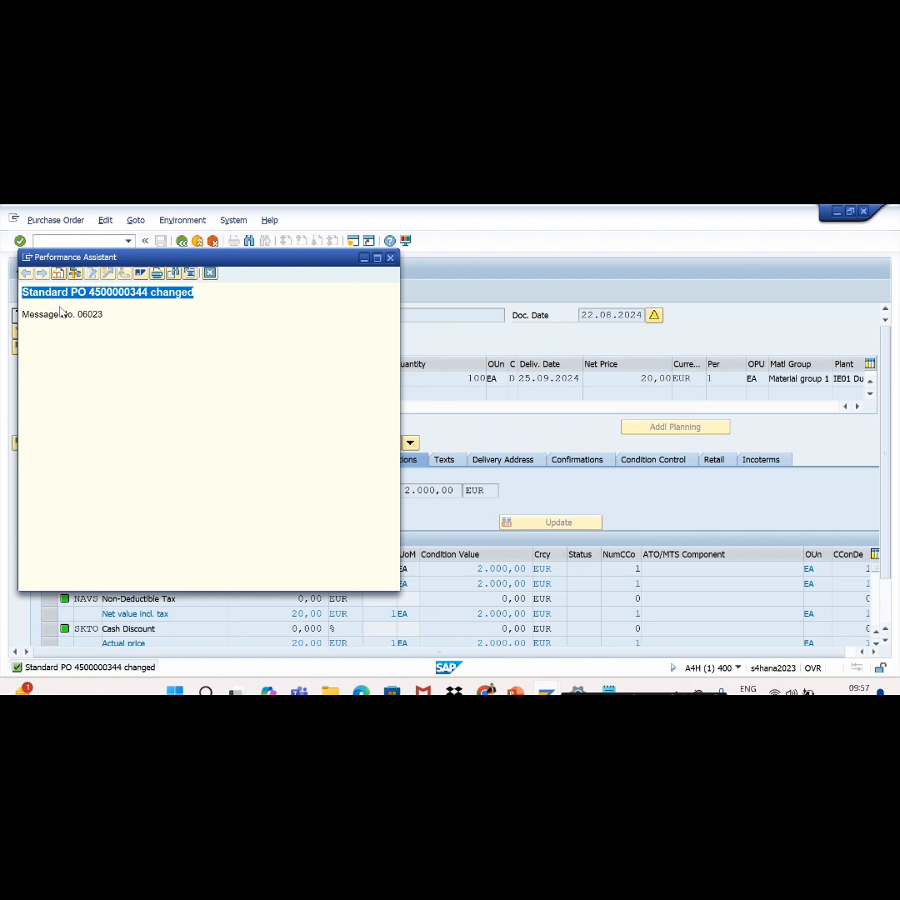
Step: Switch to Notepad, paste the change message on a new line below the creation message, and close the message details in SAP
{"action": "key", "text": "alt+Tab"}
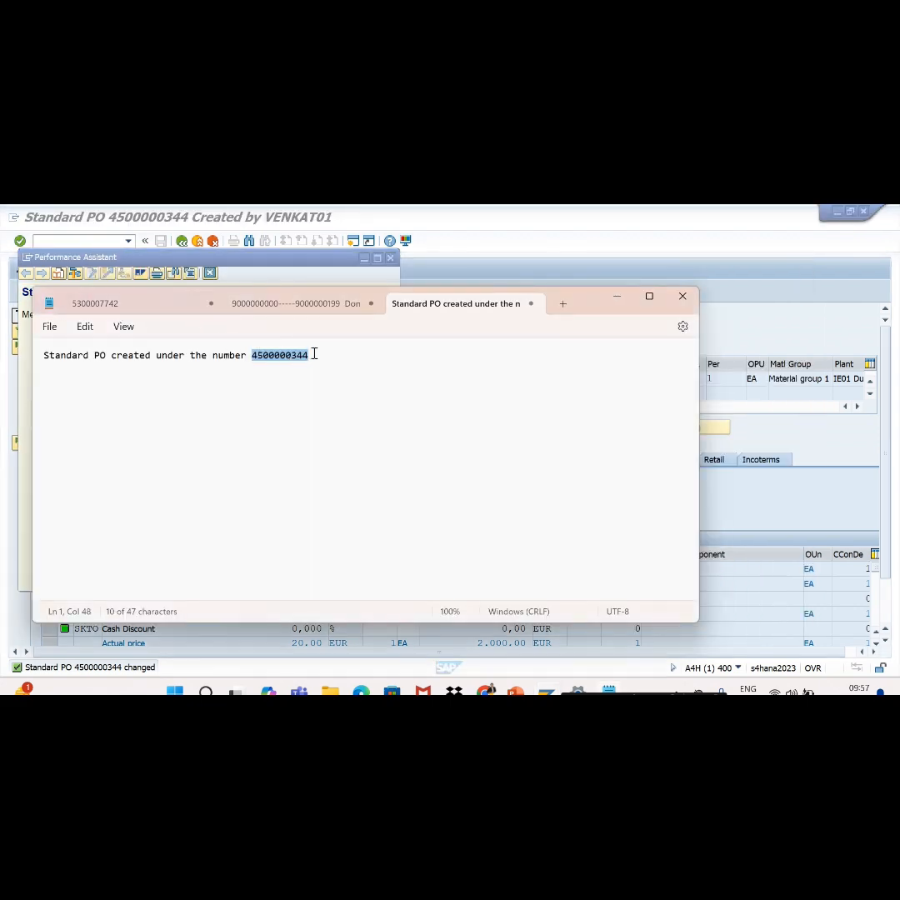
{"action": "left_click", "coordinate": [315, 355]}
{"action": "key", "text": "Return"}
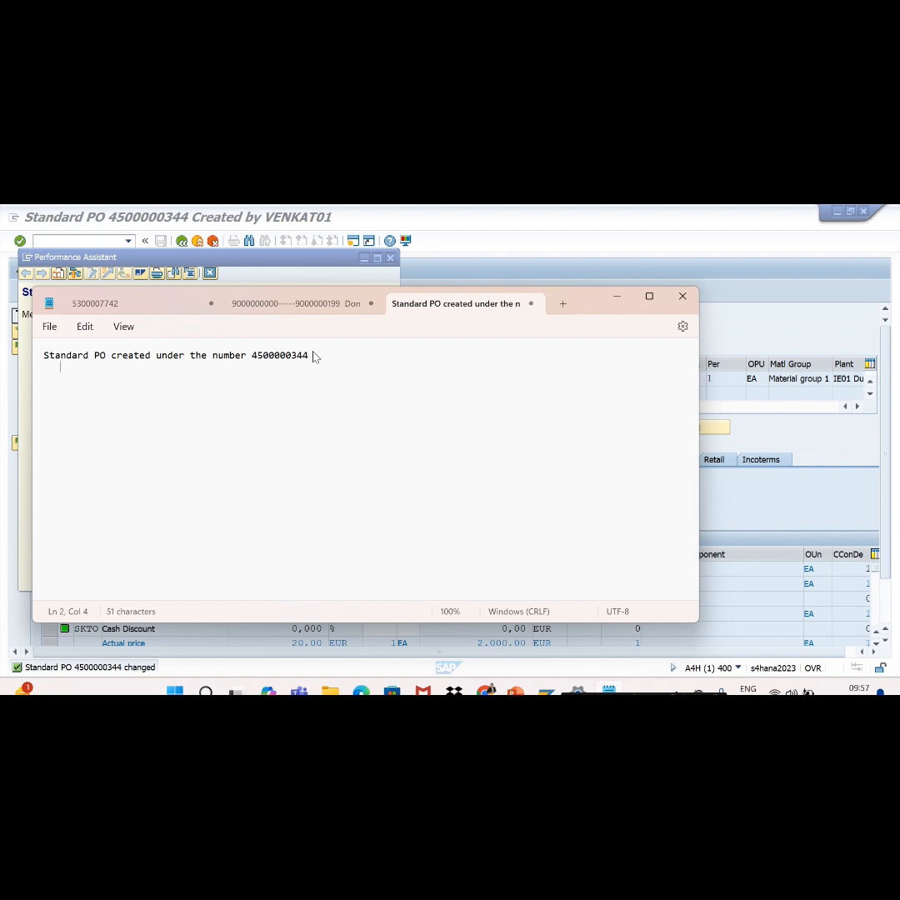
{"action": "key", "text": "ctrl+v"}
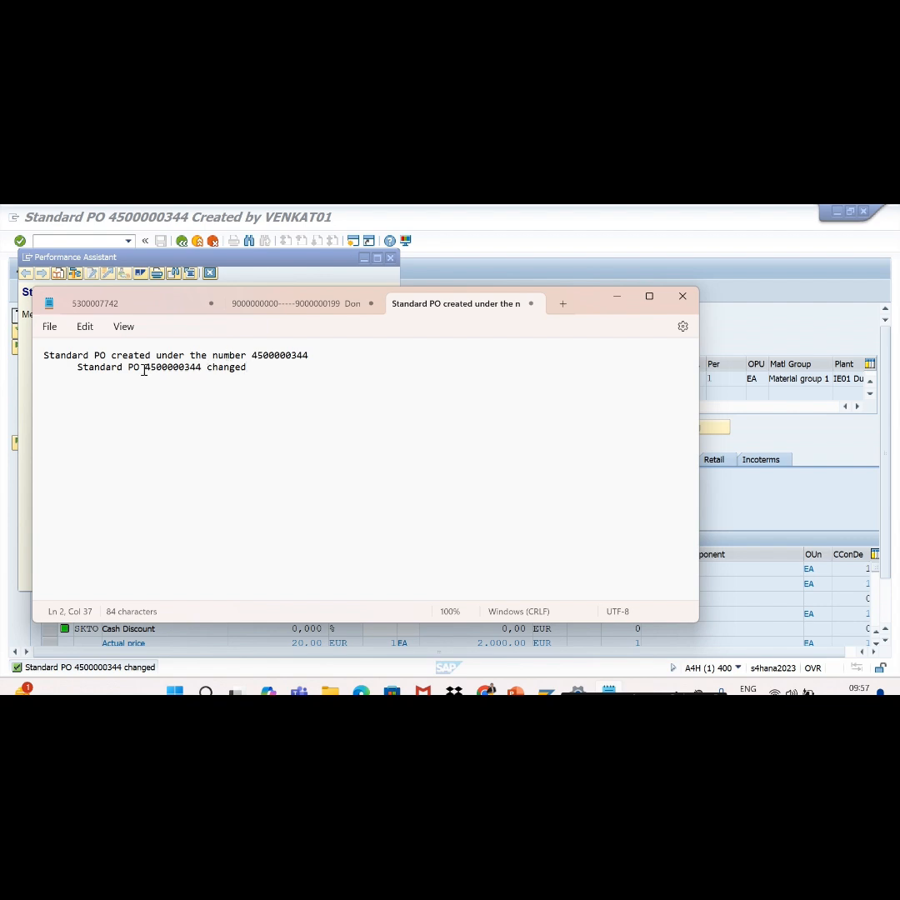
{"action": "left_click", "coordinate": [616, 297]}
{"action": "left_click", "coordinate": [391, 260]}
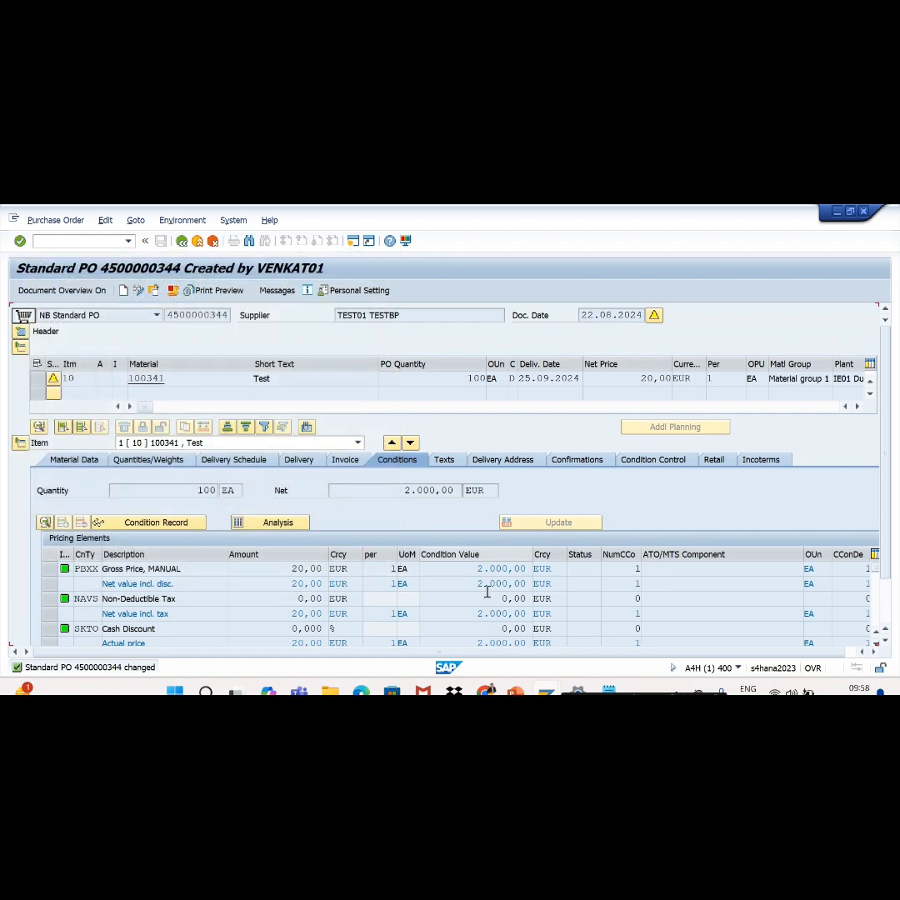
Step: Look up the display transaction code on the PowerPoint slide and open transaction ME23N in SAP
{"action": "key", "text": "alt+Tab"}
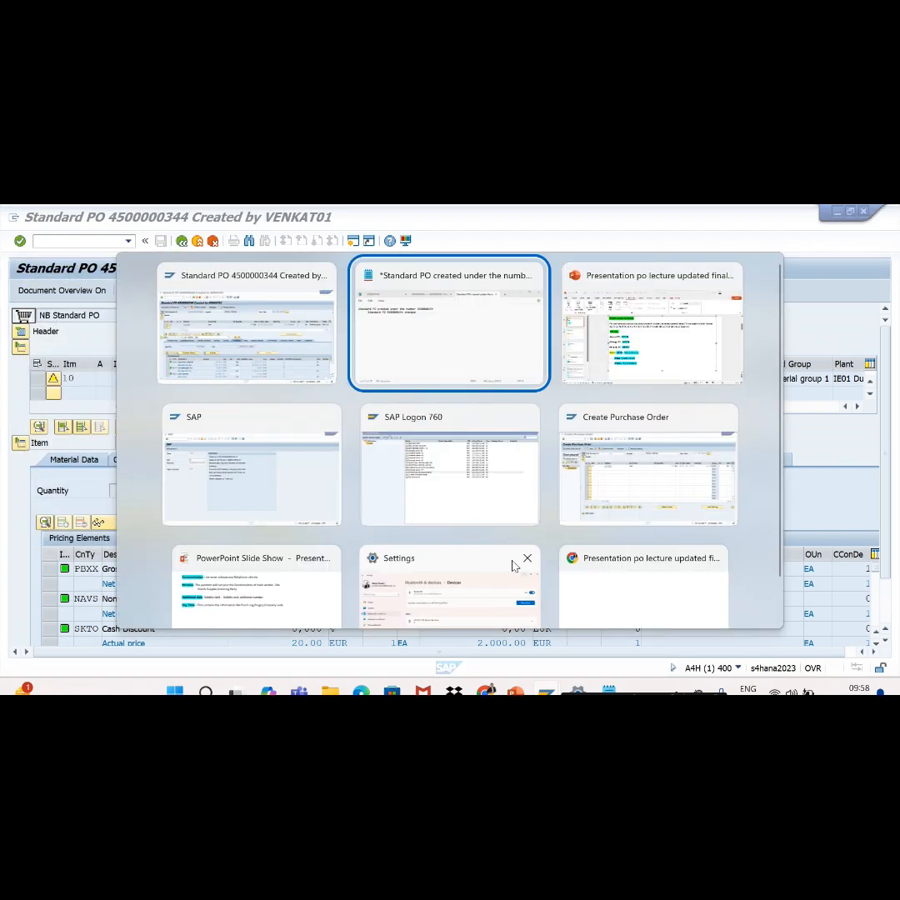
{"action": "key", "text": "alt+Tab"}
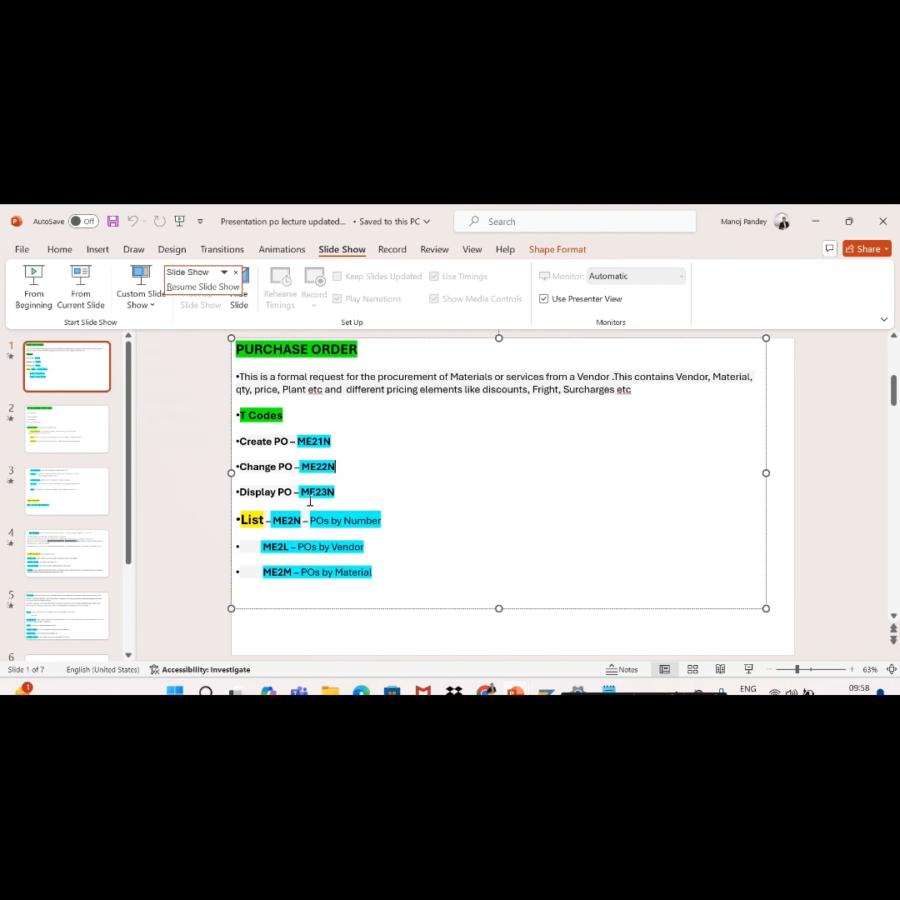
{"action": "key", "text": "alt+Tab"}
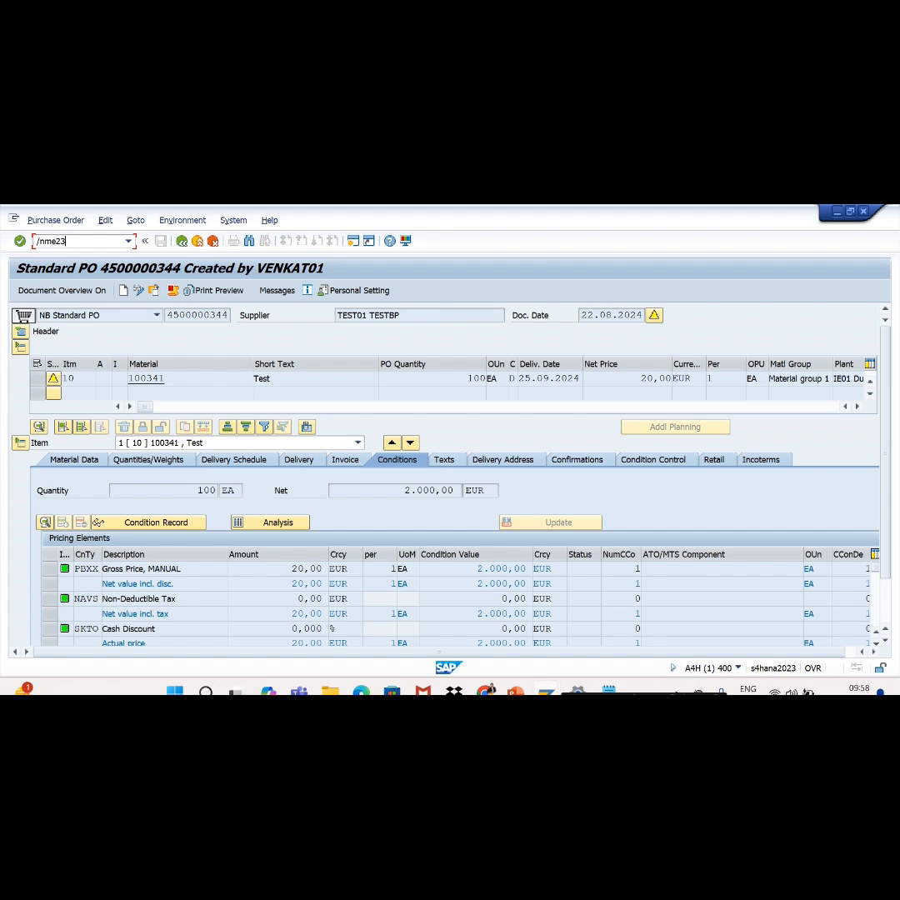
{"action": "key", "text": "Return"}
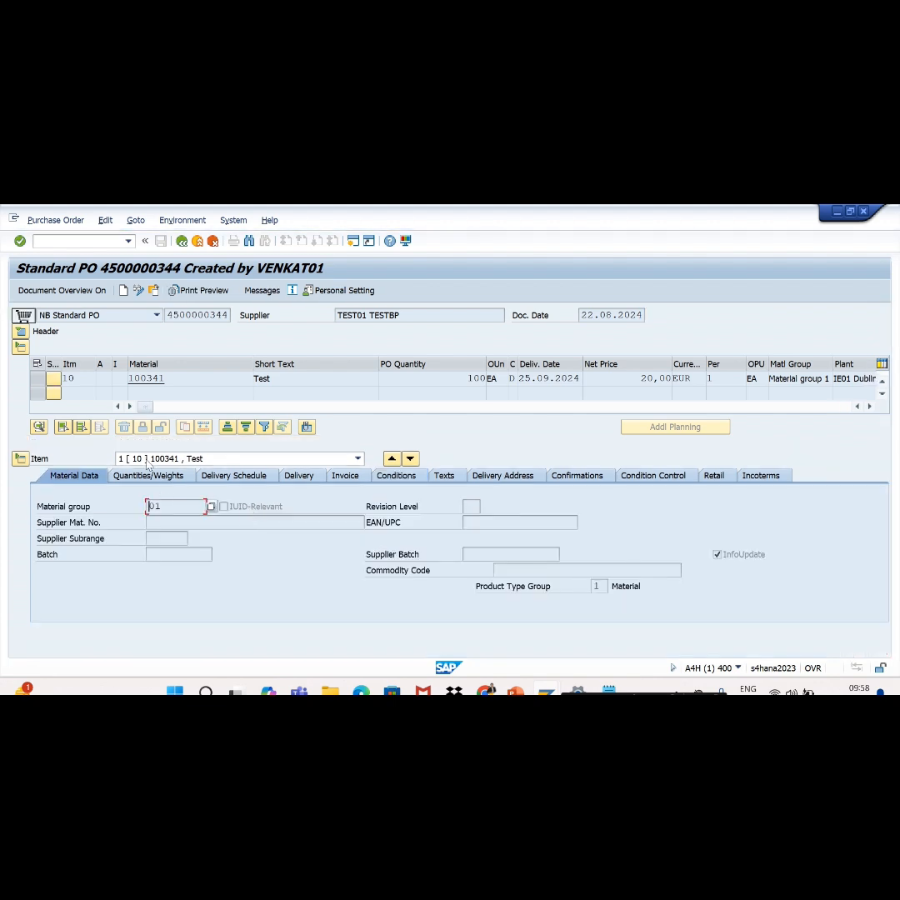
Step: Open the selection of another document and clear the purchase order number
{"action": "left_click", "coordinate": [153, 291]}
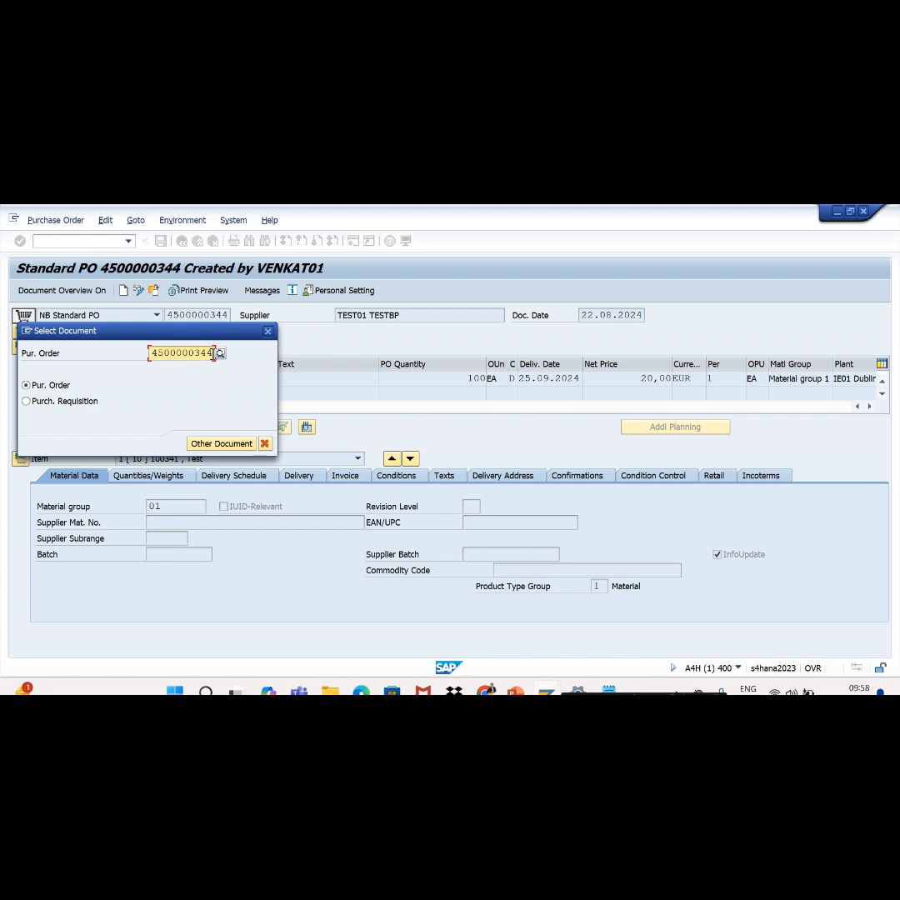
{"action": "key", "text": "BackSpace"}
{"action": "key", "text": "BackSpace"}
{"action": "key", "text": "BackSpace"}
{"action": "key", "text": "BackSpace"}
{"action": "key", "text": "BackSpace"}
{"action": "key", "text": "BackSpace"}
{"action": "key", "text": "BackSpace"}
{"action": "key", "text": "BackSpace"}
{"action": "key", "text": "BackSpace"}
{"action": "key", "text": "BackSpace"}
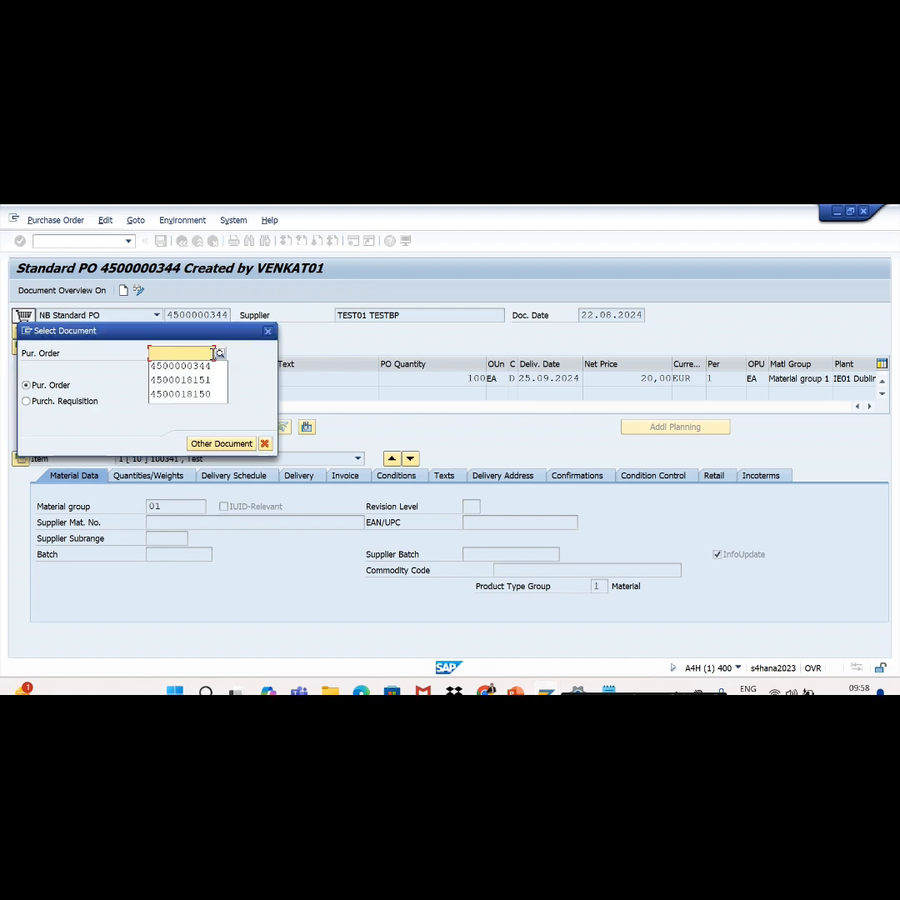
{"action": "type", "text": "Standard P"}
{"action": "key", "text": "BackSpace"}
{"action": "key", "text": "BackSpace"}
{"action": "key", "text": "BackSpace"}
{"action": "key", "text": "BackSpace"}
{"action": "key", "text": "BackSpace"}
{"action": "key", "text": "BackSpace"}
{"action": "key", "text": "BackSpace"}
{"action": "key", "text": "BackSpace"}
{"action": "key", "text": "BackSpace"}
{"action": "key", "text": "BackSpace"}
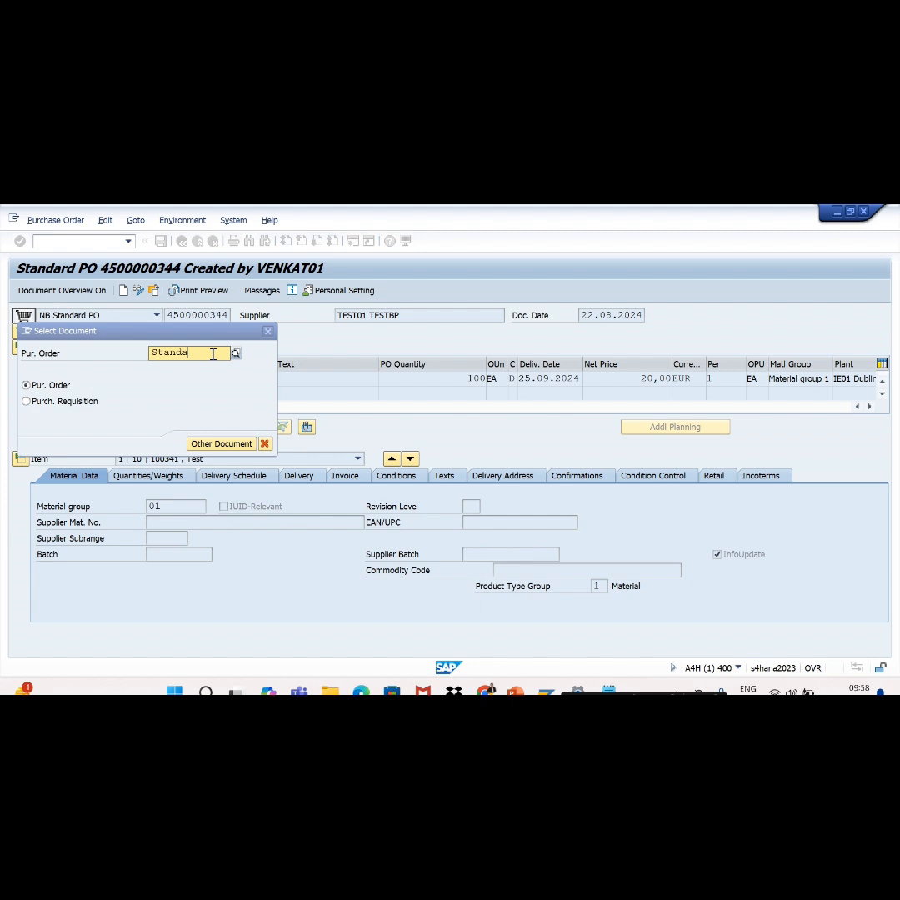
Step: Choose the recently changed purchase order from the earlier entries and display it
{"action": "key", "text": "Down"}
{"action": "key", "text": "Down"}
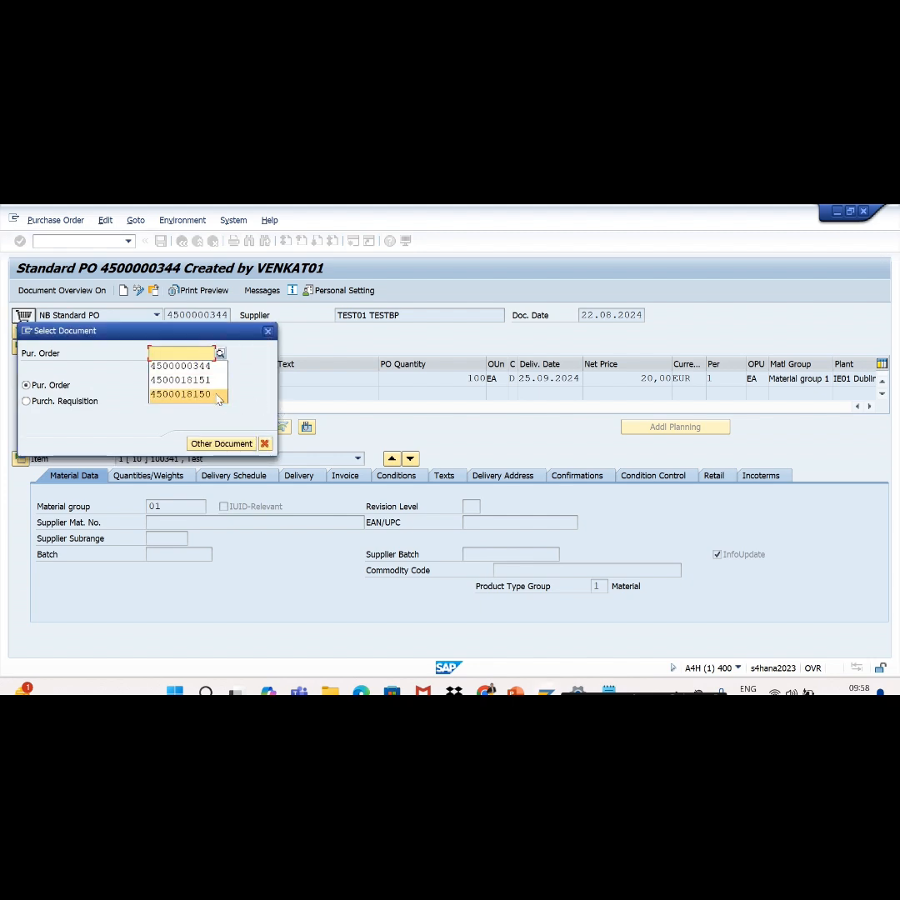
{"action": "key", "text": "Up"}
{"action": "key", "text": "Up"}
{"action": "key", "text": "Return"}
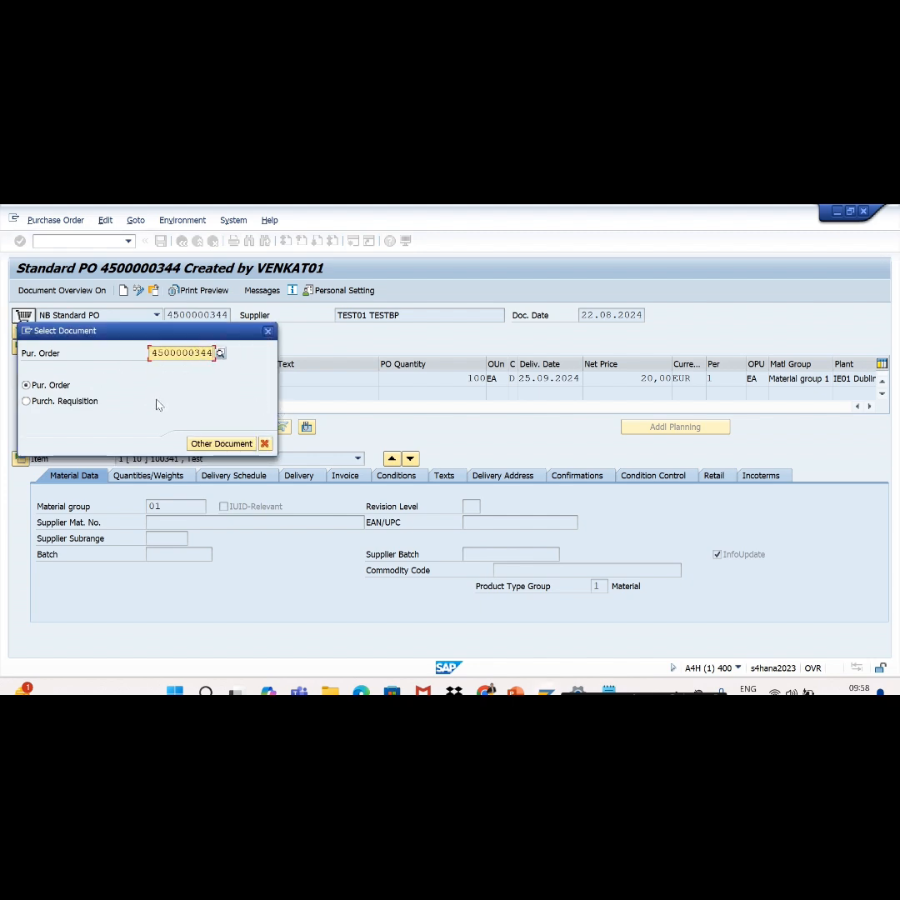
{"action": "key", "text": "Return"}
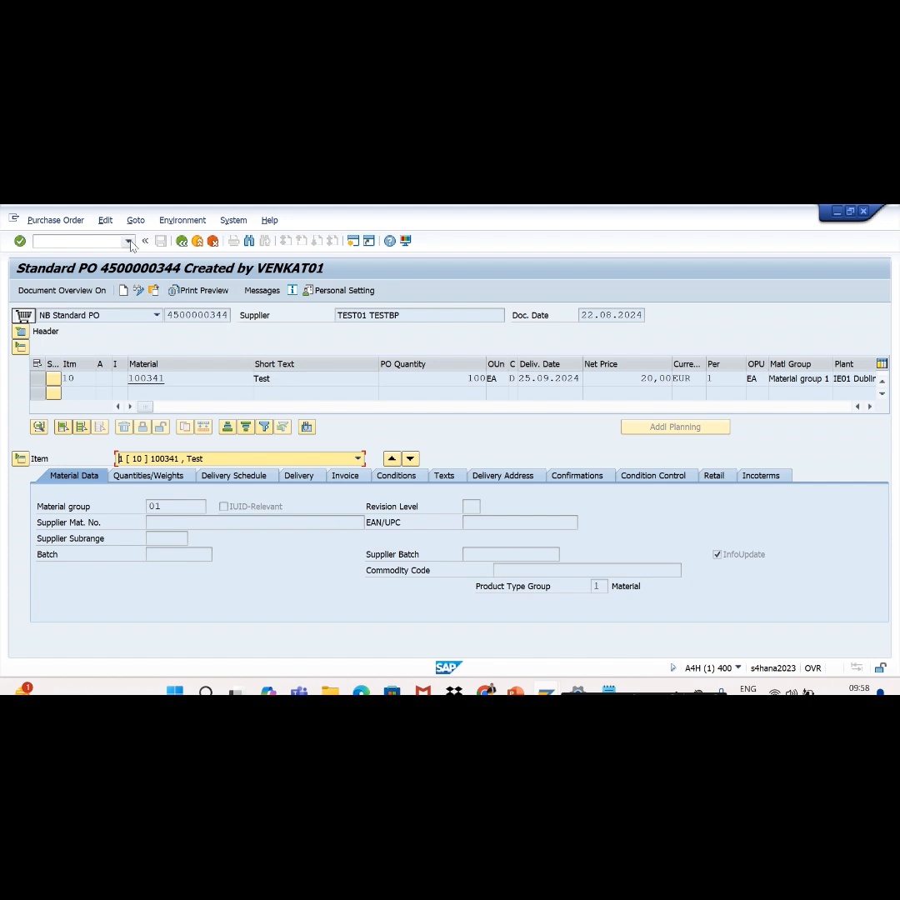
Step: Select item 10, display its item changes, and highlight the effective value entry in the change list
{"action": "left_click", "coordinate": [178, 221]}
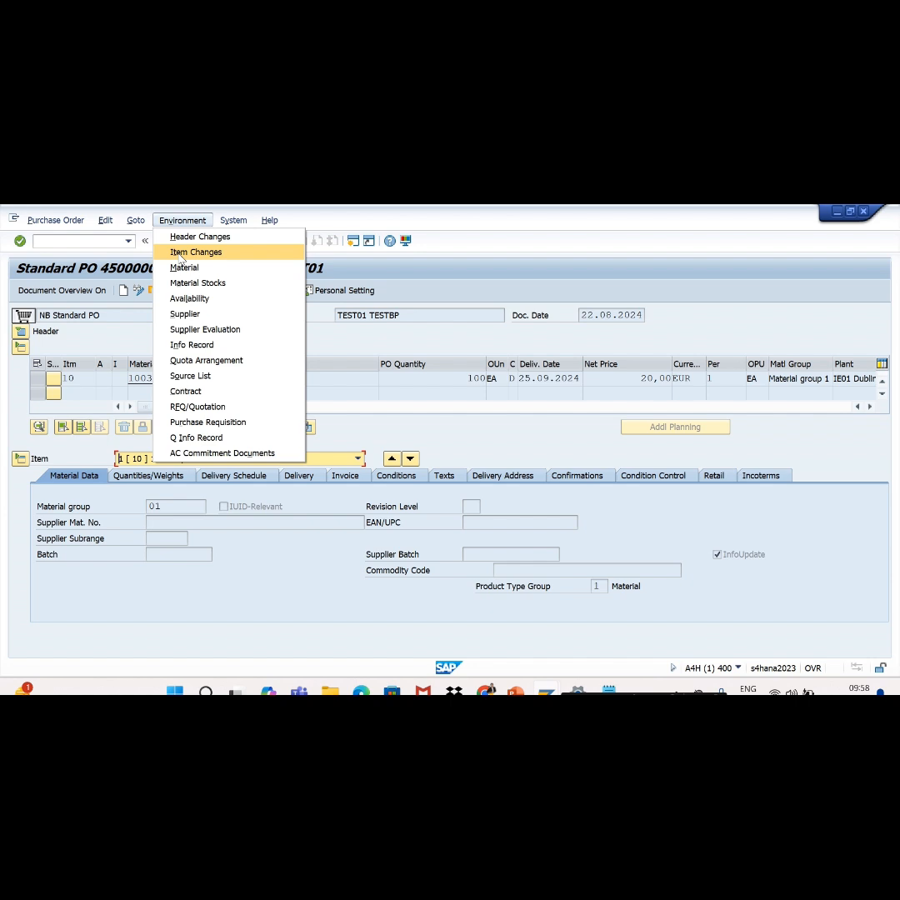
{"action": "left_click", "coordinate": [180, 253]}
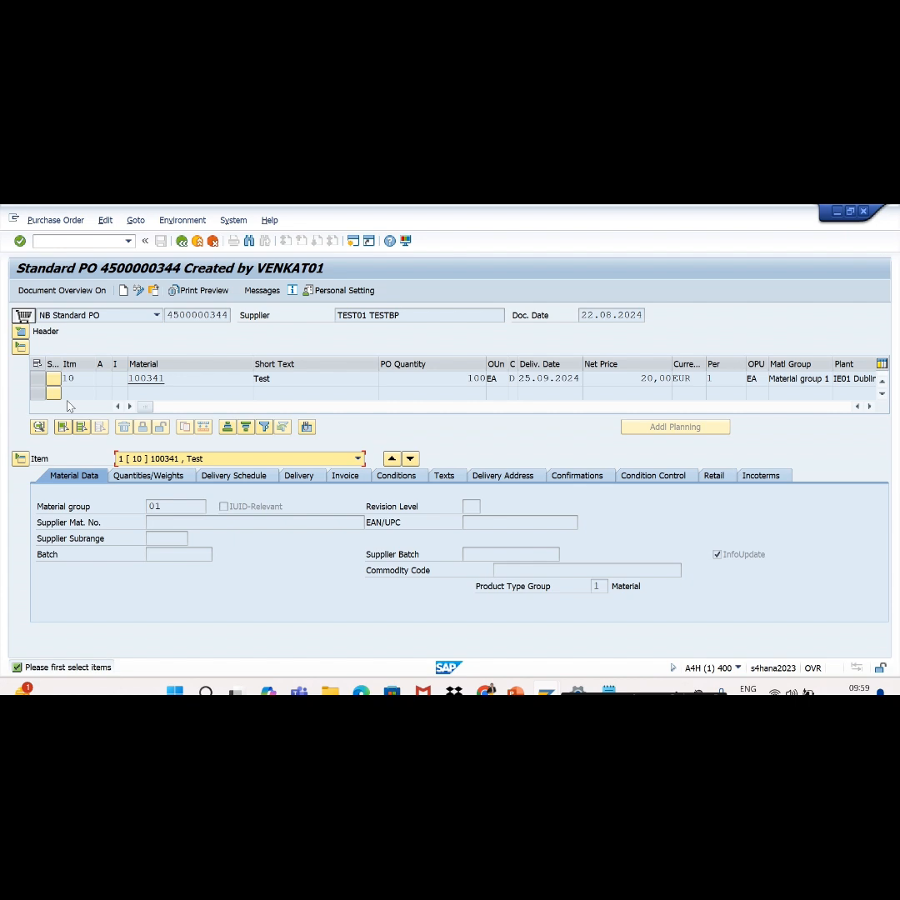
{"action": "left_click", "coordinate": [53, 379]}
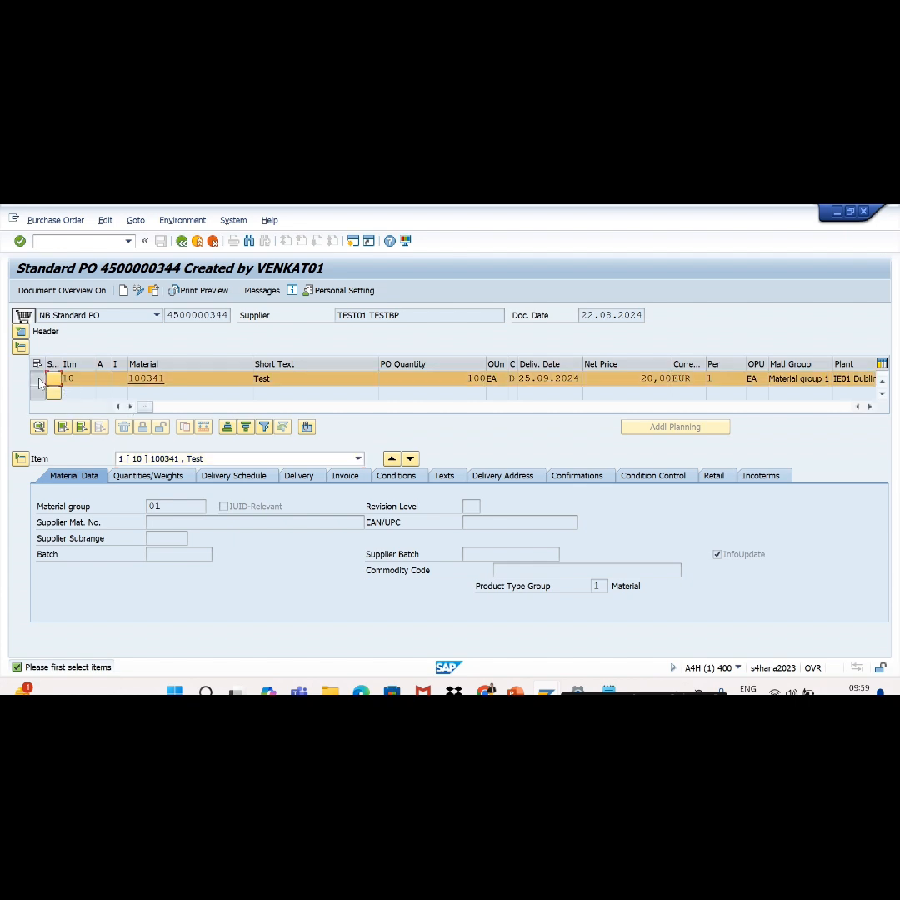
{"action": "left_click", "coordinate": [183, 220]}
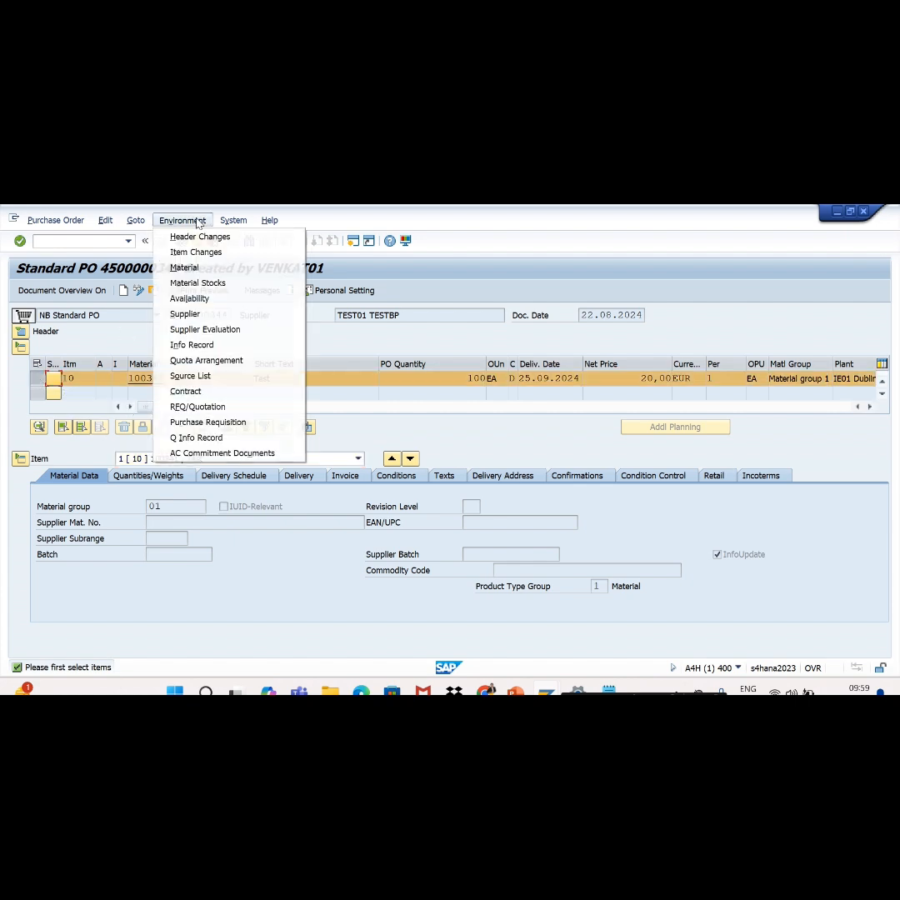
{"action": "left_click", "coordinate": [197, 253]}
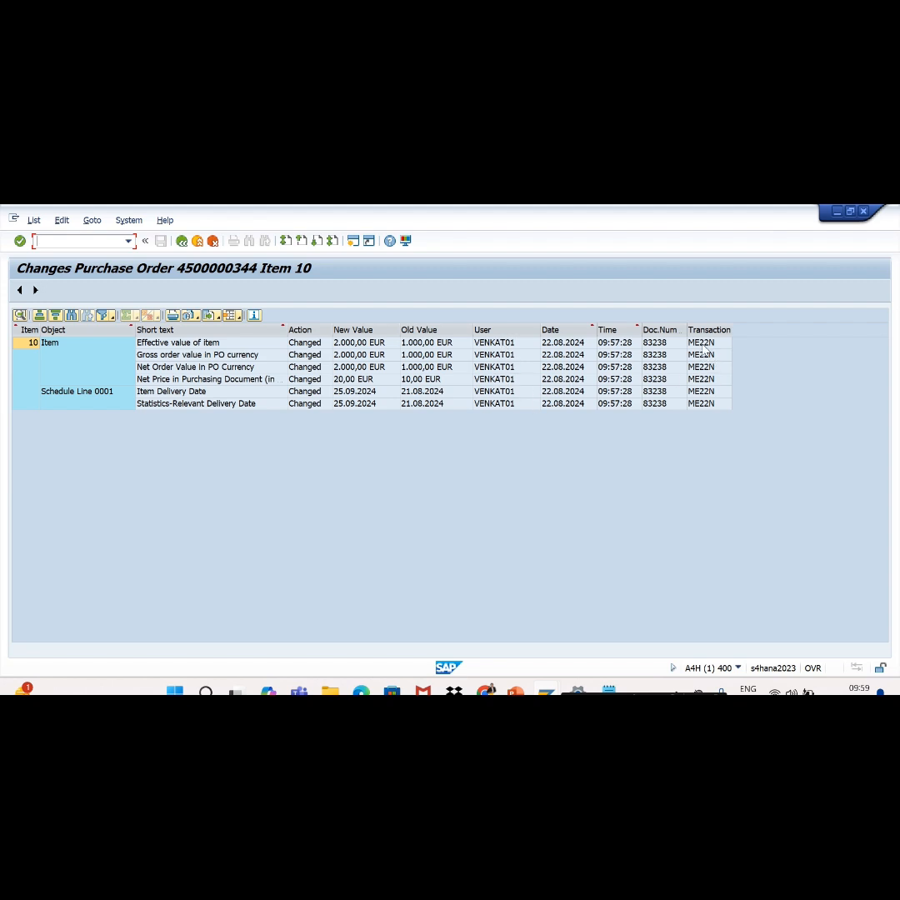
{"action": "left_click", "coordinate": [464, 573]}
{"action": "left_click", "coordinate": [20, 344]}
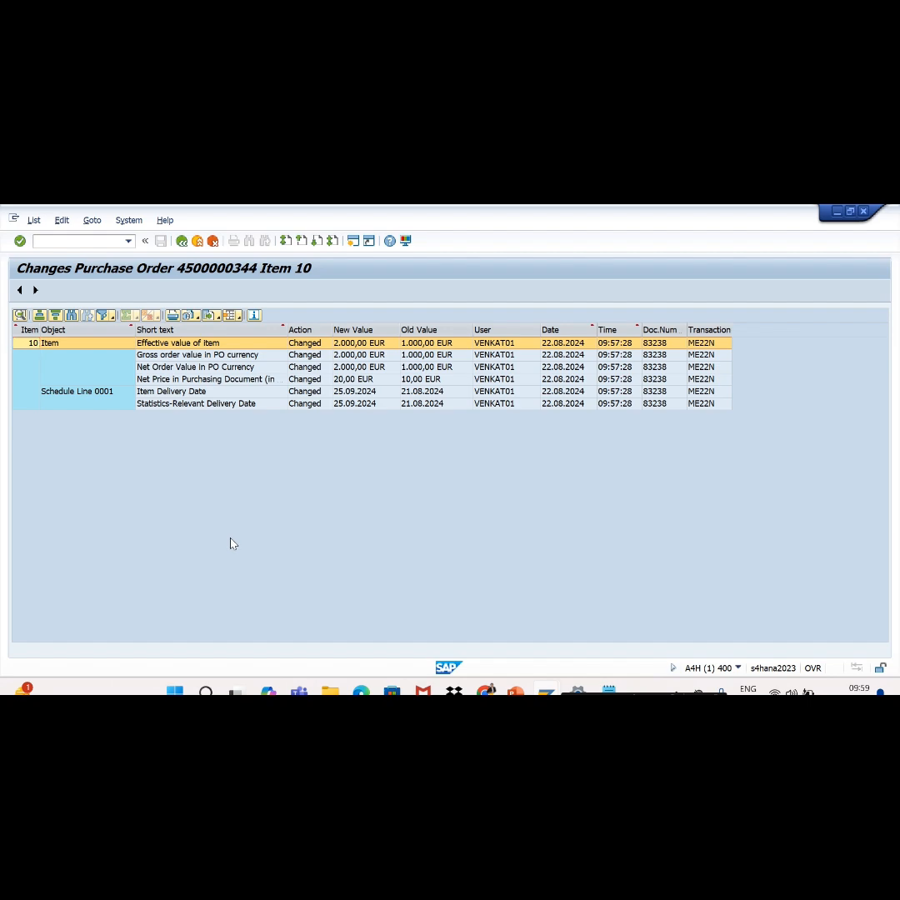
Step: Switch to the PowerPoint presentation and review the change and display transaction codes ME22N and ME23N on slide 1
{"action": "key", "text": "alt+Tab"}
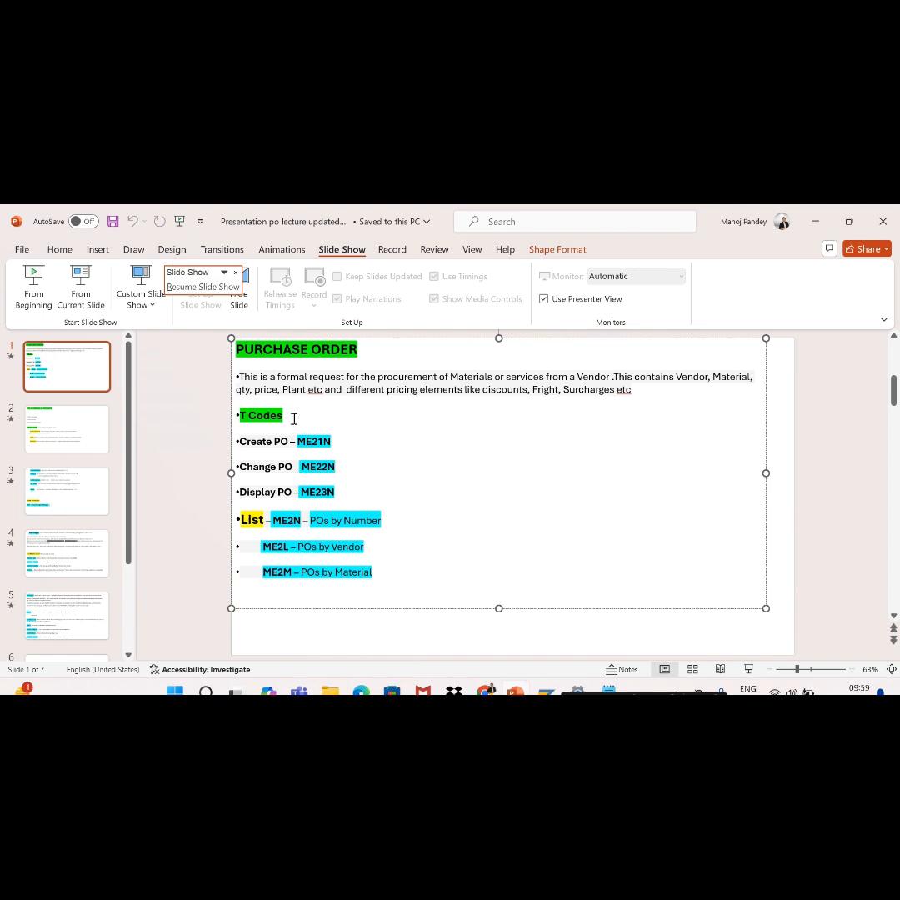
{"action": "left_click", "coordinate": [348, 491]}
{"action": "left_click_drag", "start_coordinate": [339, 468], "coordinate": [310, 468]}
{"action": "left_click", "coordinate": [344, 494]}
Step: Go through the slides on the four PO parts and the item details, ending at the Thank you slide
{"action": "left_click", "coordinate": [71, 444]}
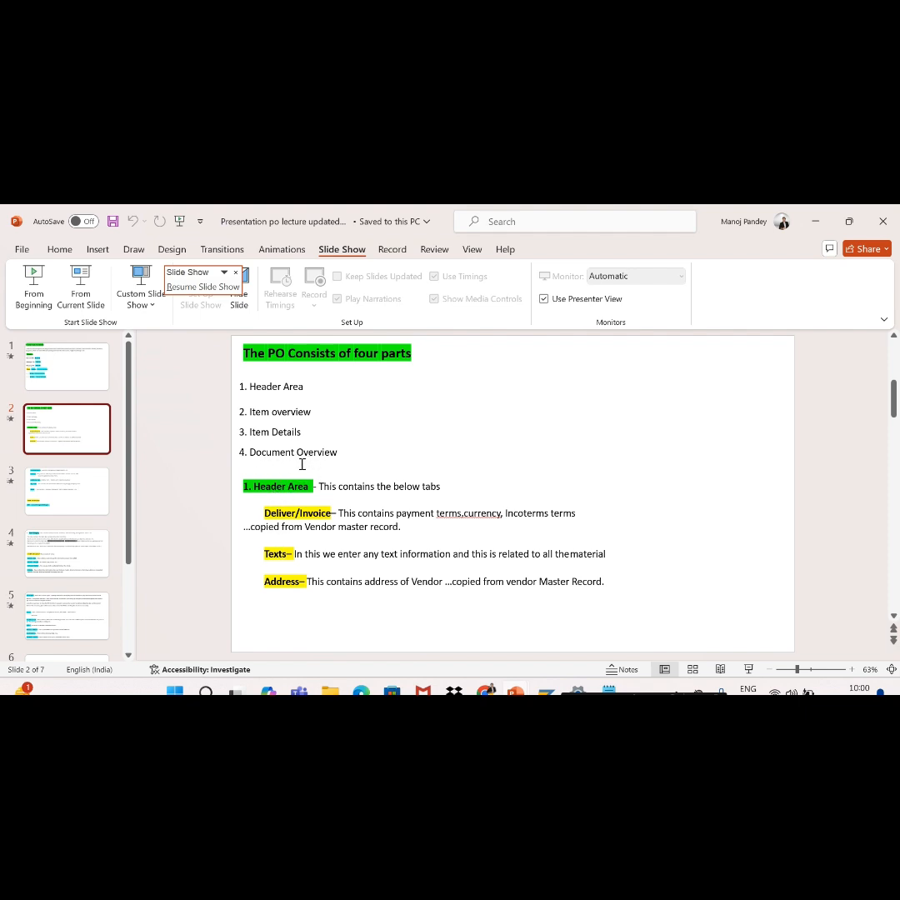
{"action": "left_click", "coordinate": [271, 433]}
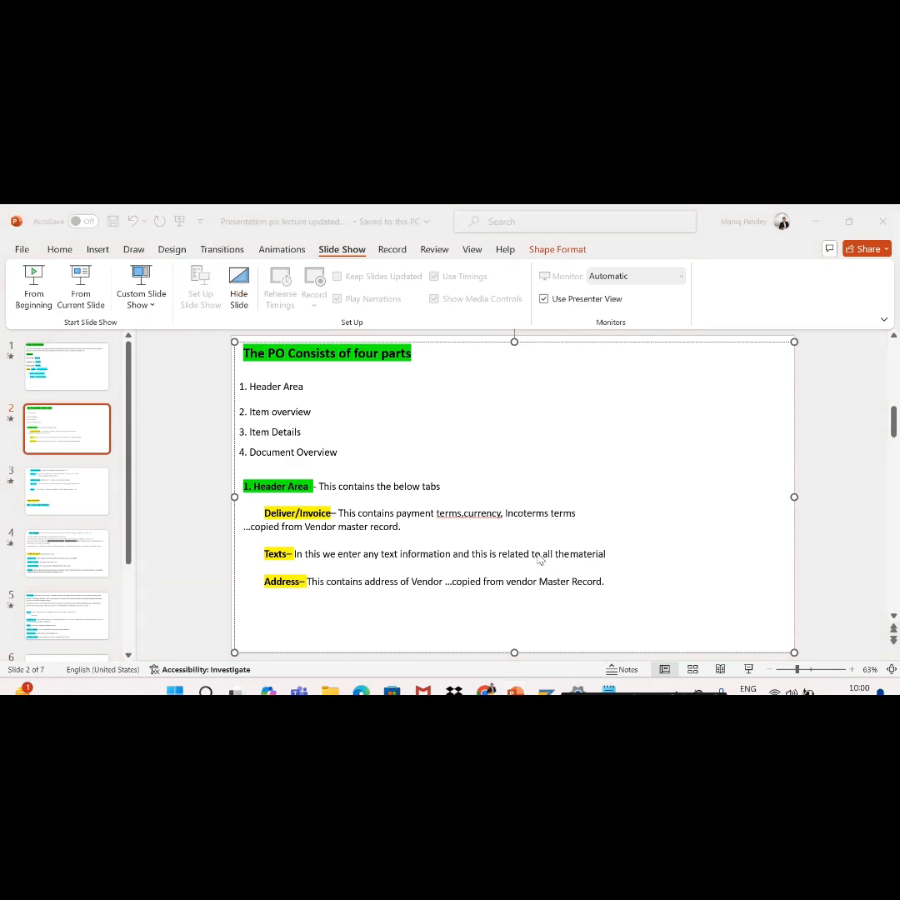
{"action": "left_click", "coordinate": [70, 550]}
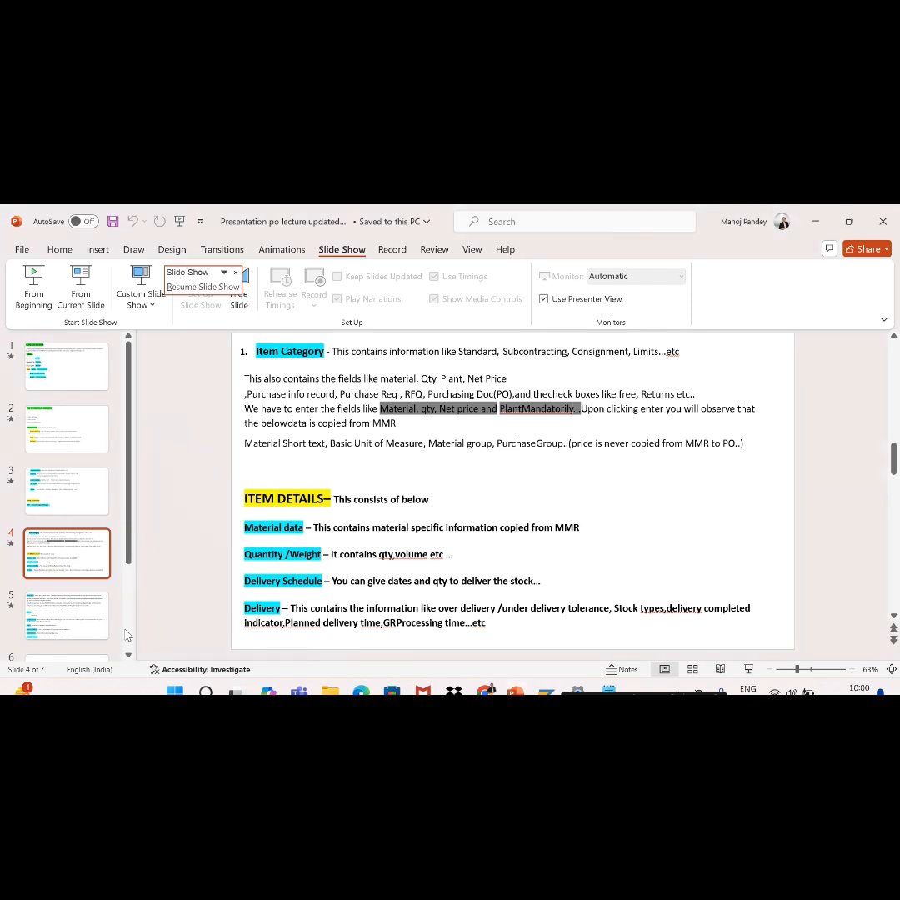
{"action": "scroll", "coordinate": [67, 608], "scroll_direction": "down", "scroll_amount": 2}
{"action": "left_click", "coordinate": [67, 546]}
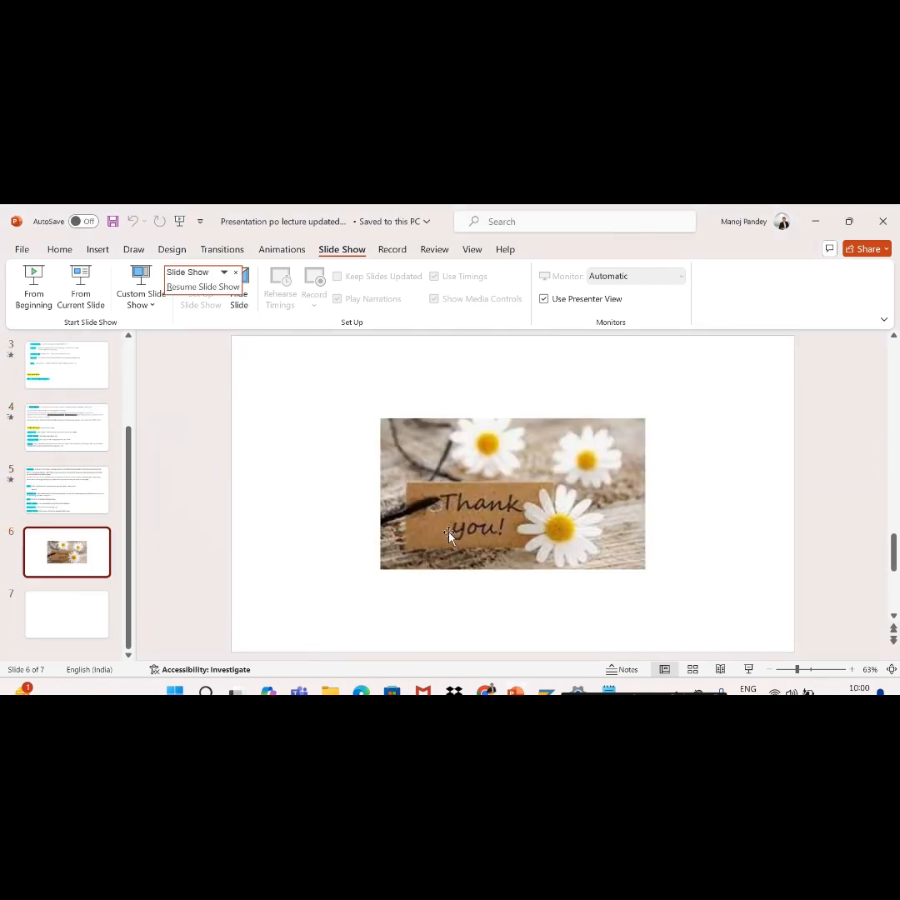